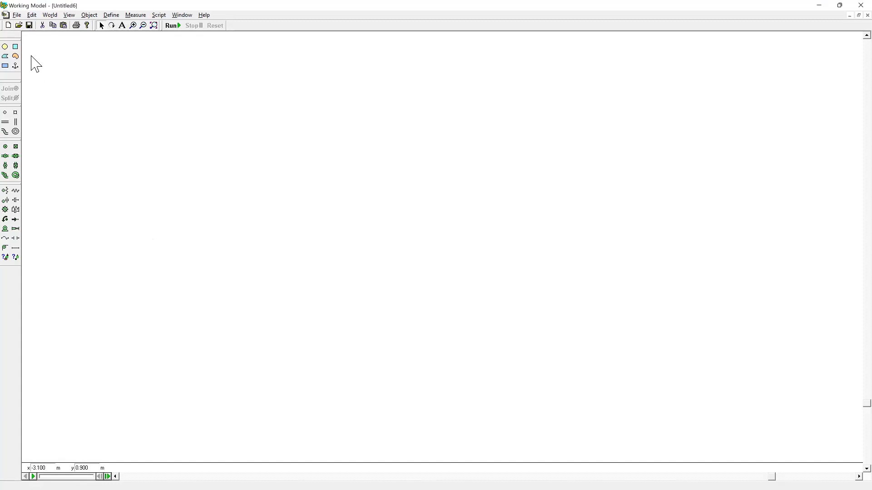
Browse the World and Object menu commands, then switch away to open a saved example.
click(56, 18)
mouse_move(69, 19)
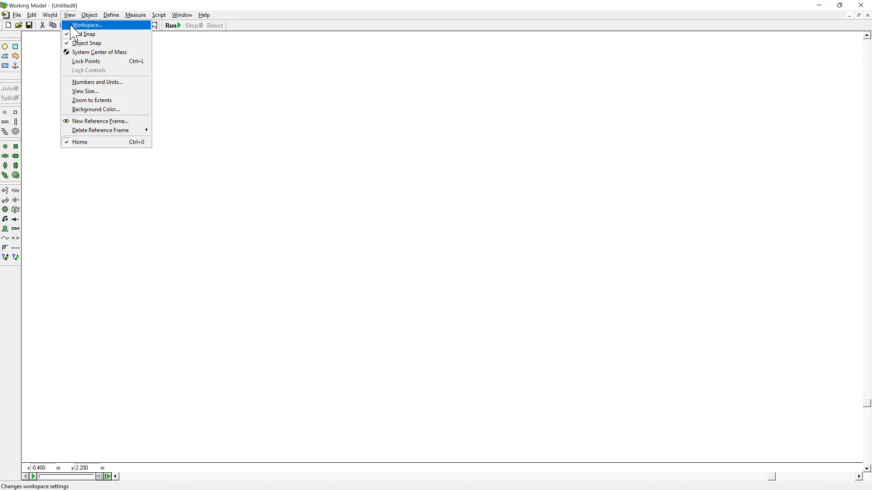
key(Right)
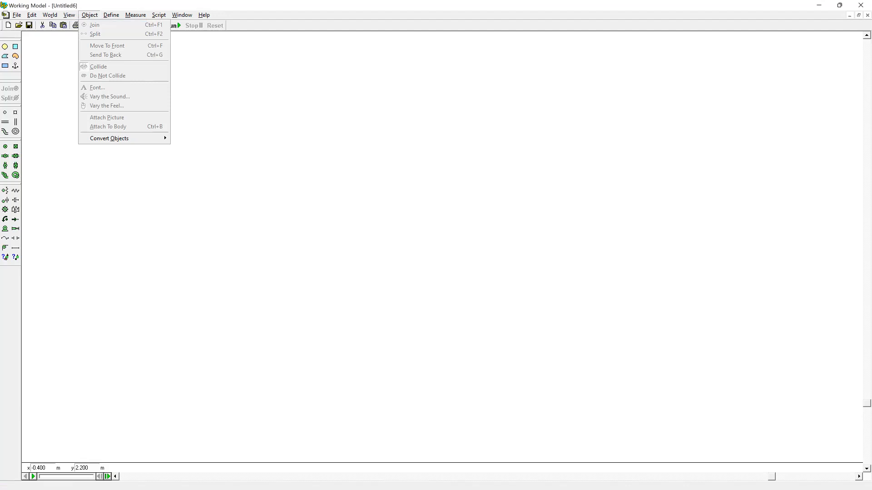
key(Escape)
key(alt+Tab)
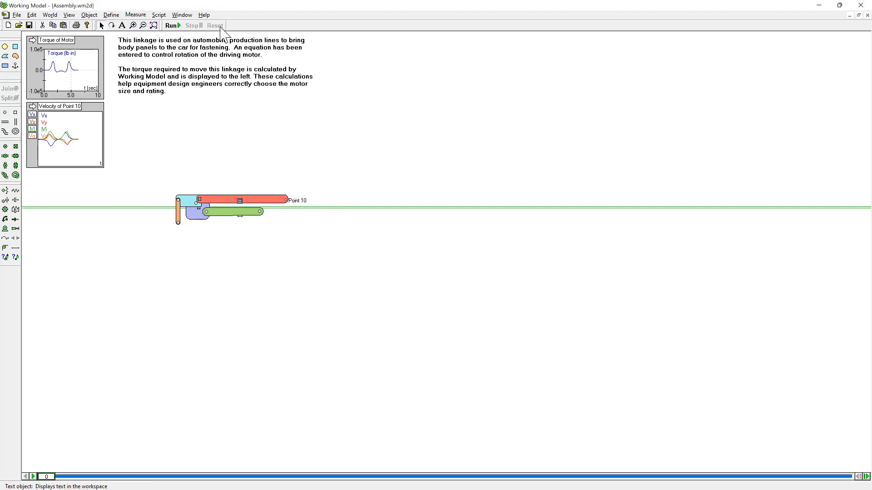
Run, stop and reset the linkage simulation, then replay it and pause at frame 40.
click(172, 26)
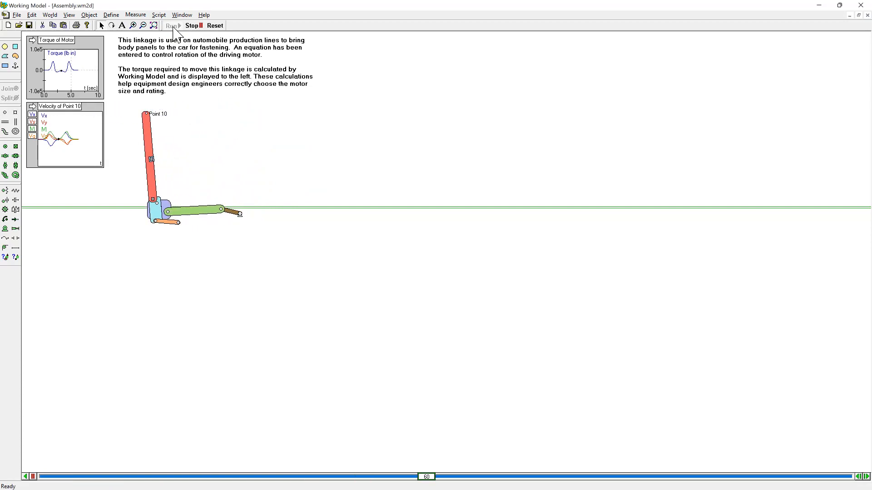
click(214, 52)
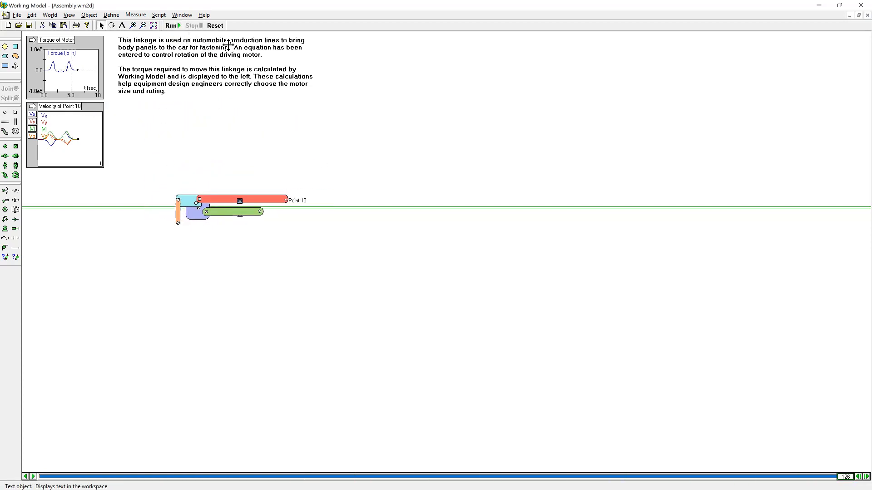
click(208, 26)
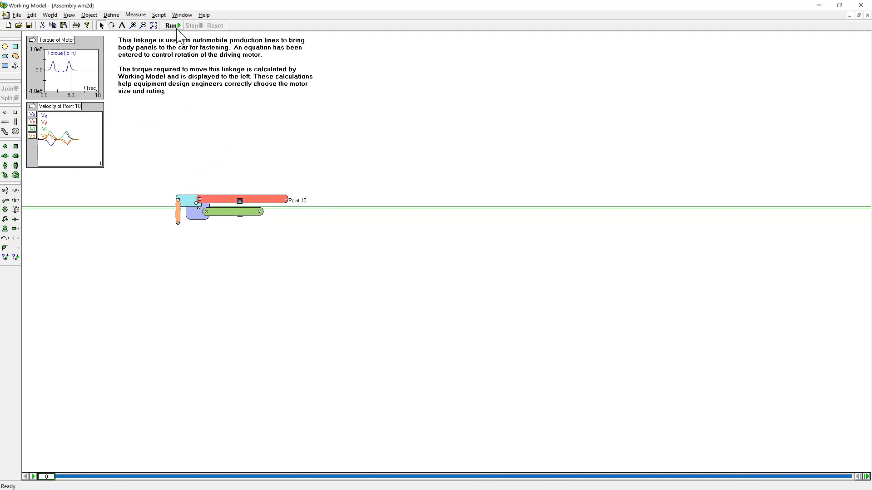
click(172, 26)
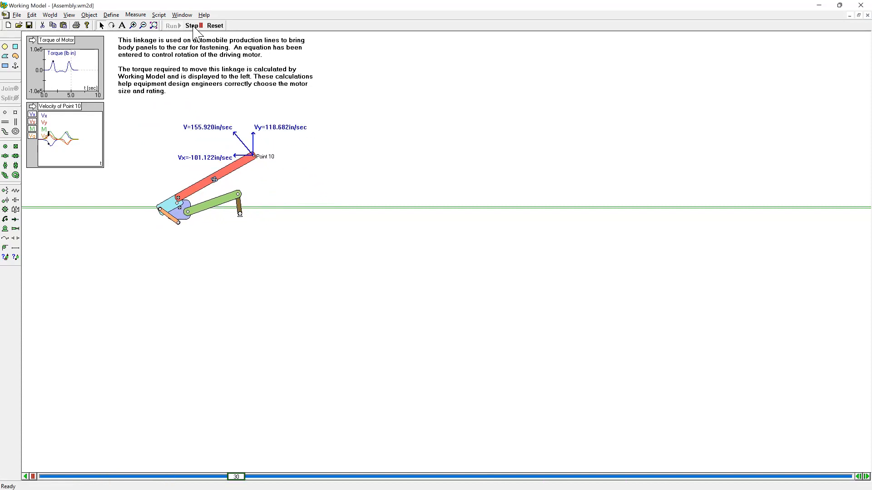
click(193, 26)
Resume the linkage run, reset it to its start, and close the Assembly model.
click(174, 26)
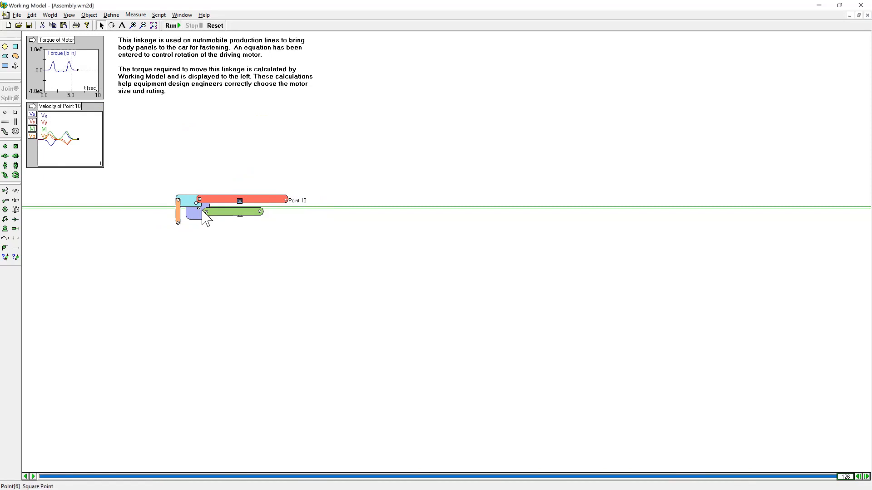
click(215, 27)
click(868, 15)
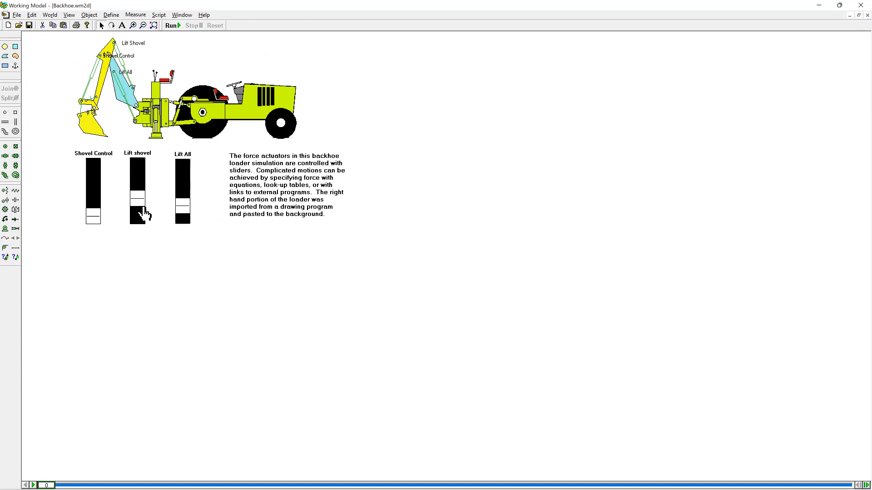
Adjust the Lift shovel, Lift All and Shovel Control sliders and run the backhoe simulation.
mouse_move(140, 200)
mouse_down()
mouse_move(148, 213)
mouse_move(150, 189)
mouse_up()
drag(192, 217, 191, 195)
drag(97, 224, 104, 217)
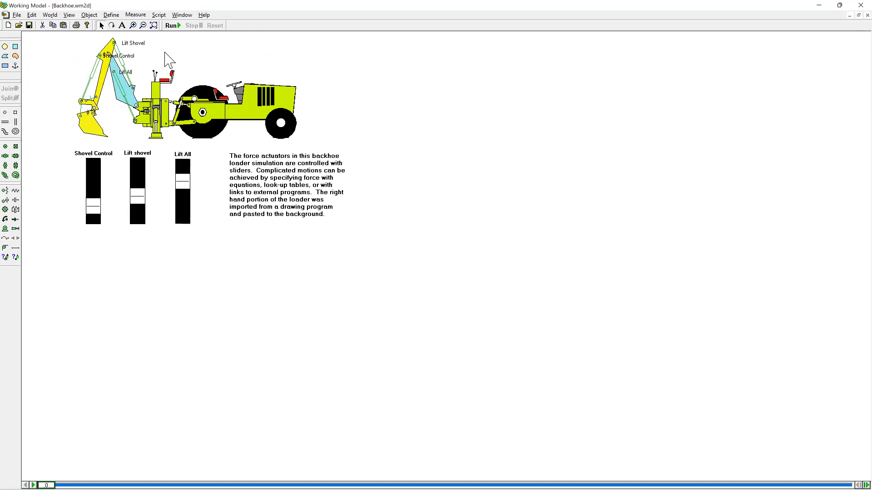
click(173, 27)
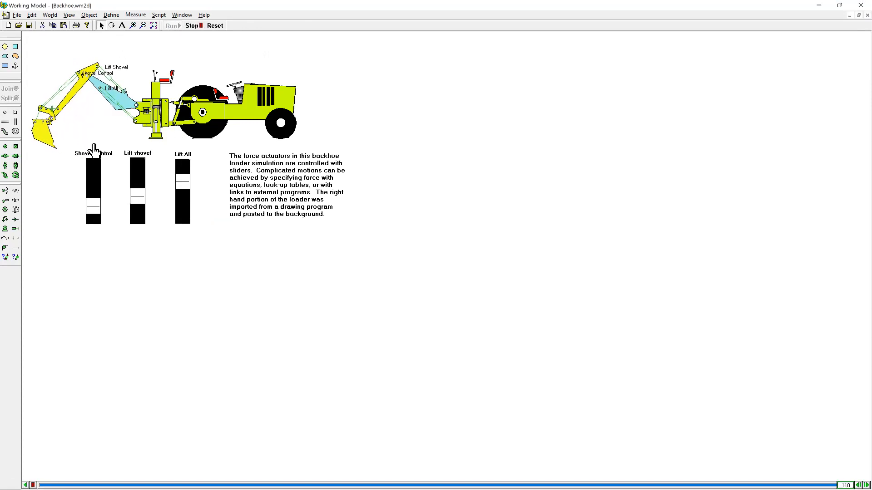
drag(101, 224, 103, 203)
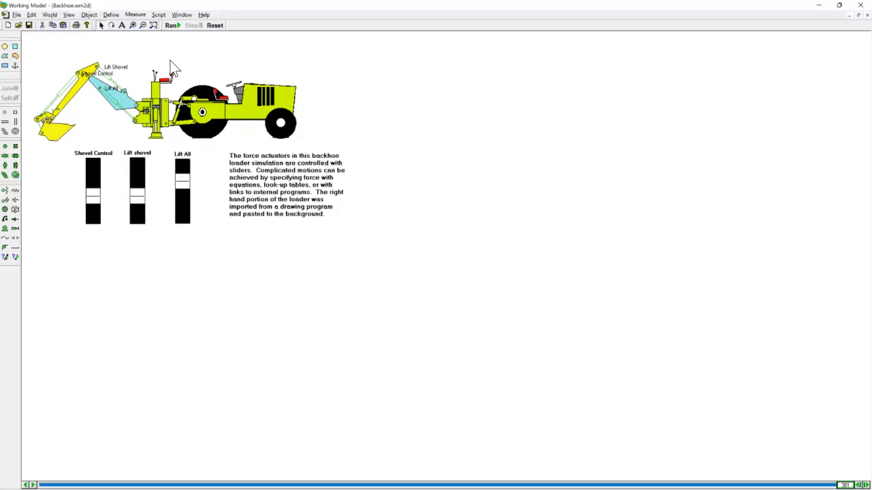
click(172, 25)
mouse_move(104, 211)
mouse_down()
mouse_move(97, 184)
mouse_move(99, 197)
mouse_up()
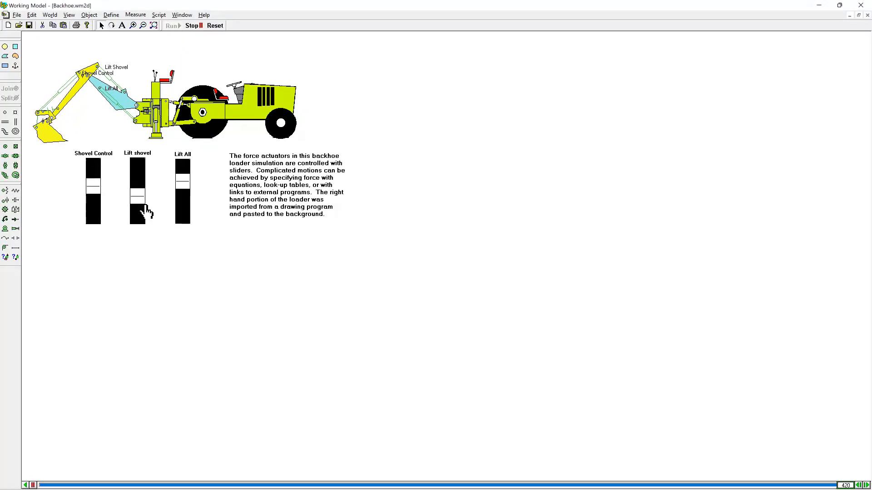
Raise Lift All, drop Shovel Control and Lift shovel to minimum, then stop and reset.
click(146, 183)
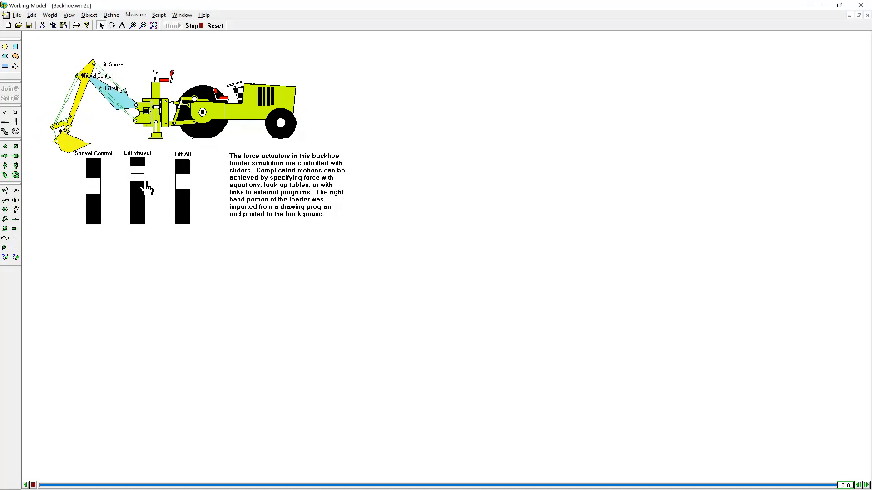
click(189, 175)
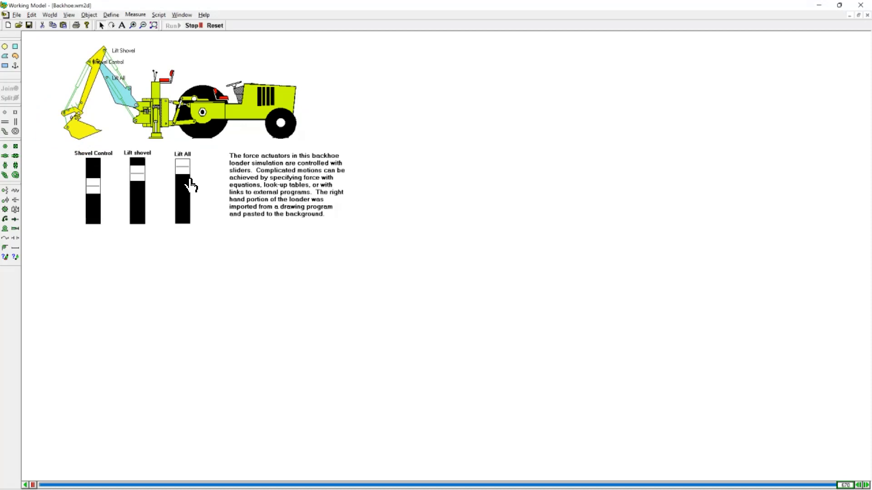
drag(190, 223, 191, 161)
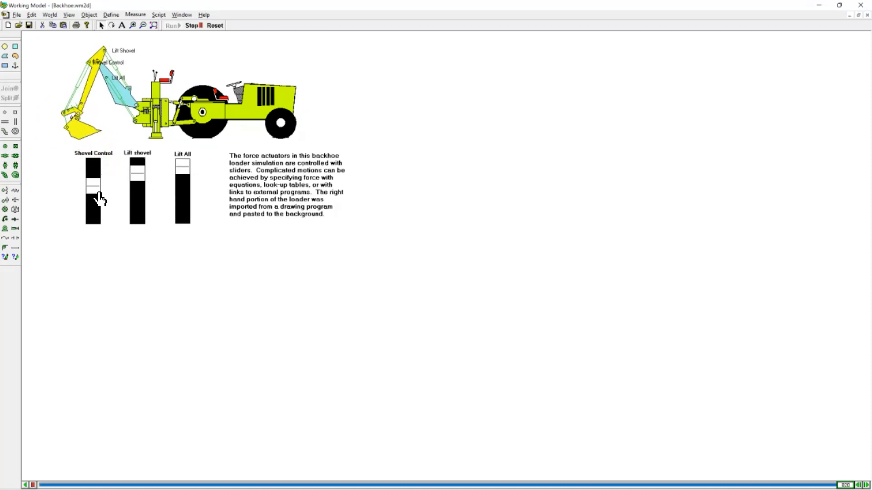
drag(105, 172, 99, 216)
mouse_move(140, 184)
mouse_down()
mouse_move(146, 235)
mouse_move(149, 181)
mouse_up()
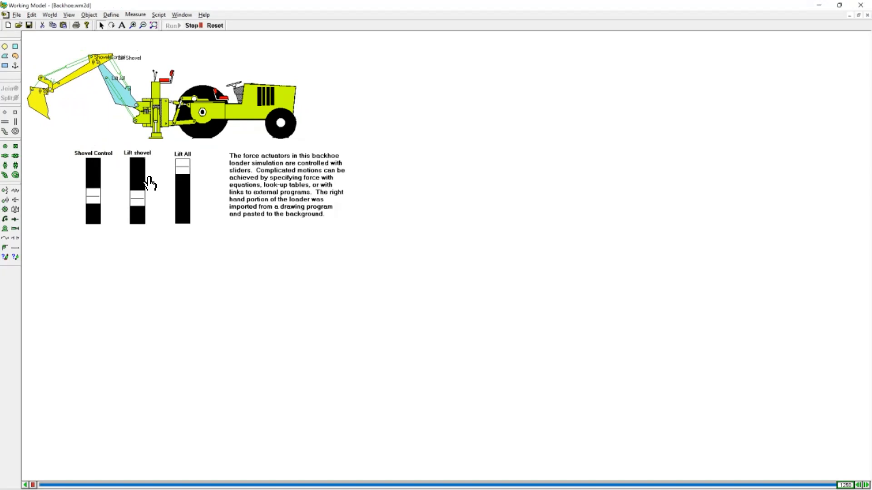
click(193, 26)
click(215, 26)
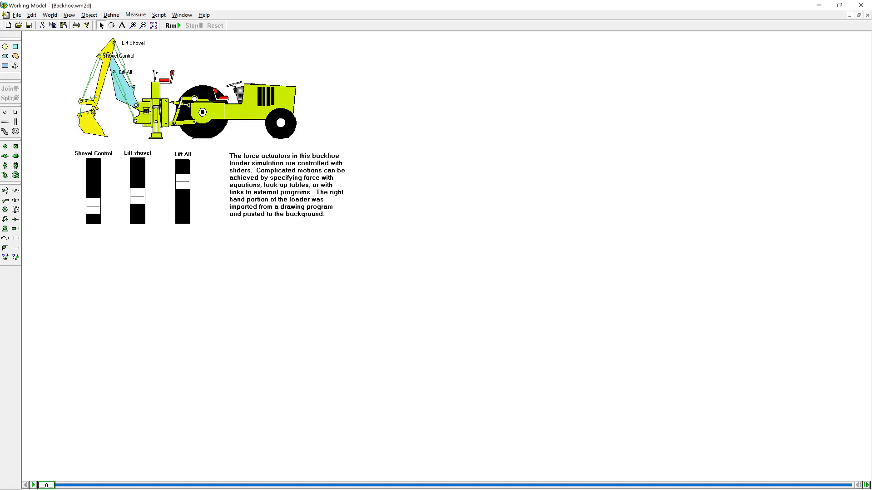
Close Backhoe without saving and open the BalancingBat example.
key(ctrl+w)
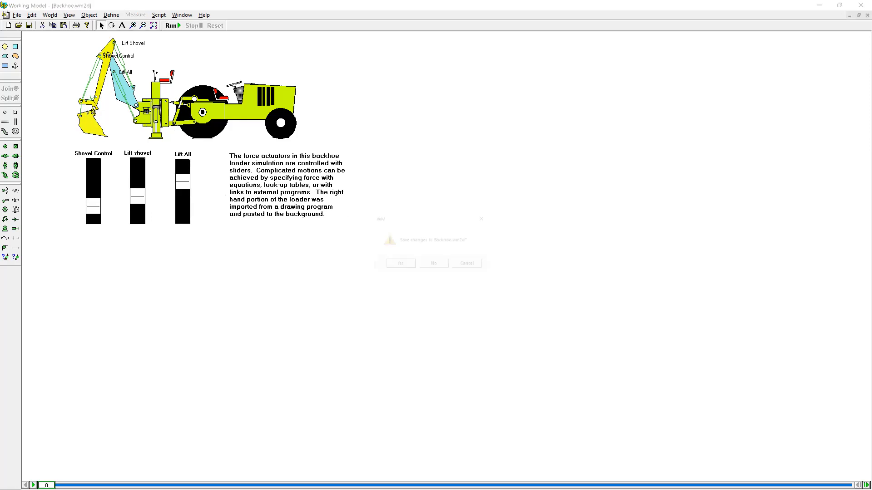
key(n)
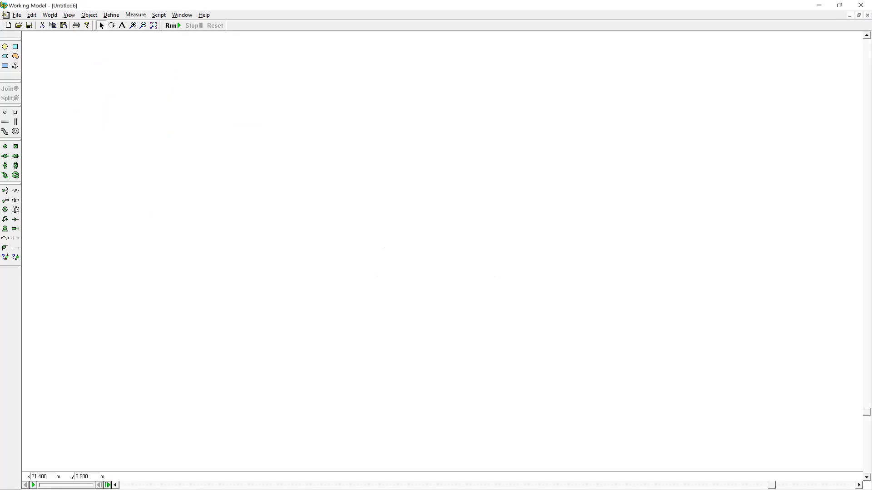
key(ctrl+o)
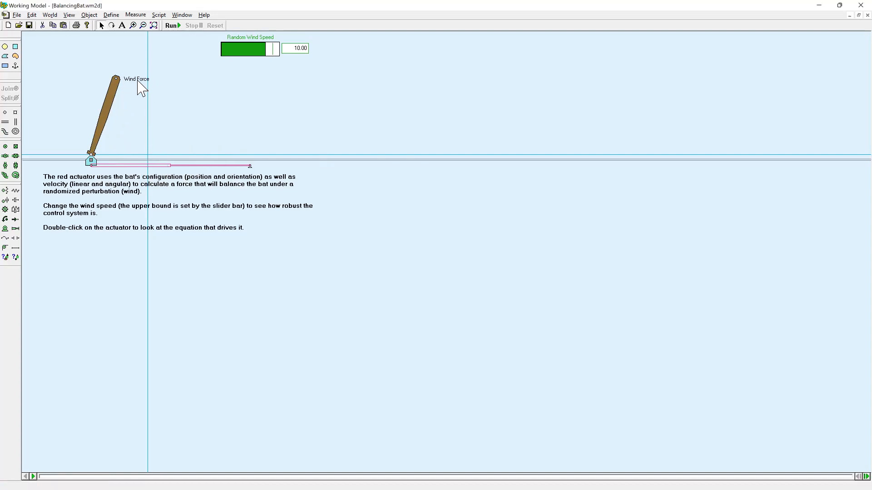
Run the bat simulation, lowering the wind speed to 6.00 and then setting it to 5.50.
click(172, 26)
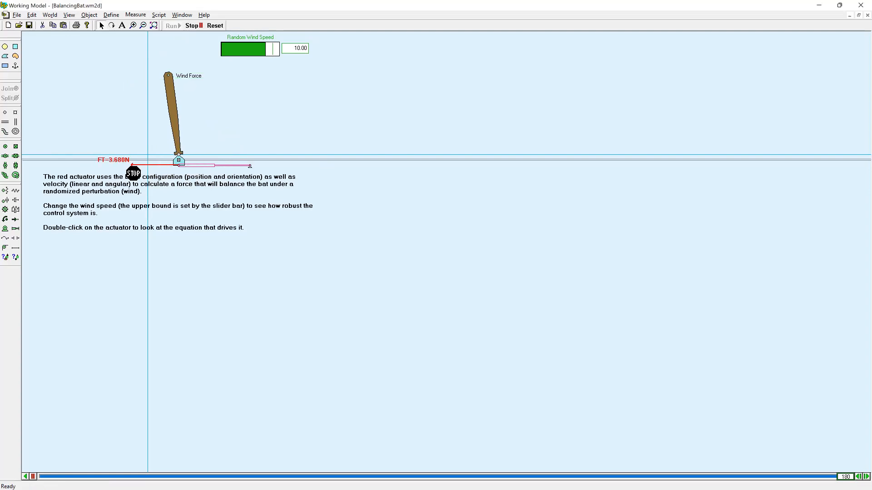
click(143, 150)
click(177, 26)
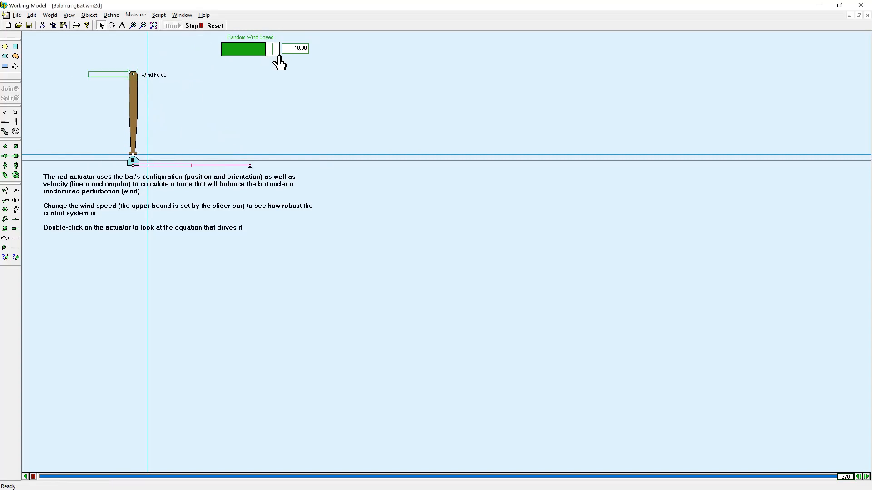
drag(278, 61, 247, 64)
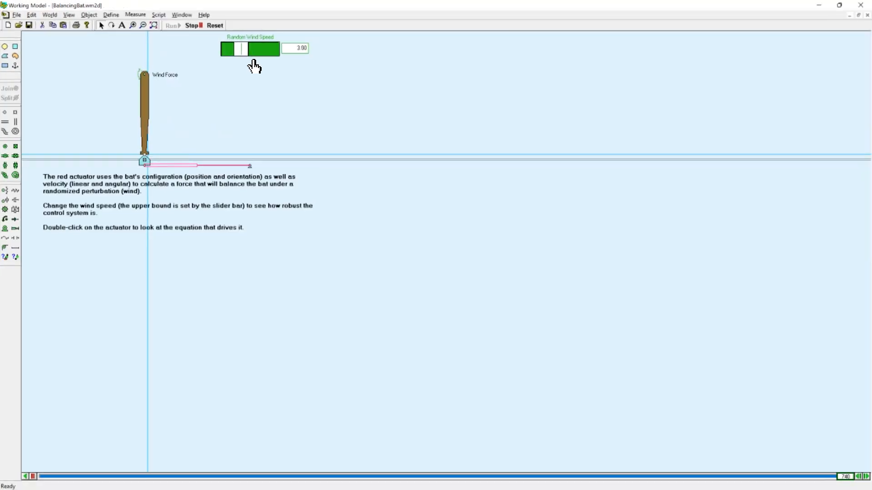
mouse_move(259, 64)
mouse_down()
mouse_move(247, 62)
mouse_move(267, 63)
mouse_up()
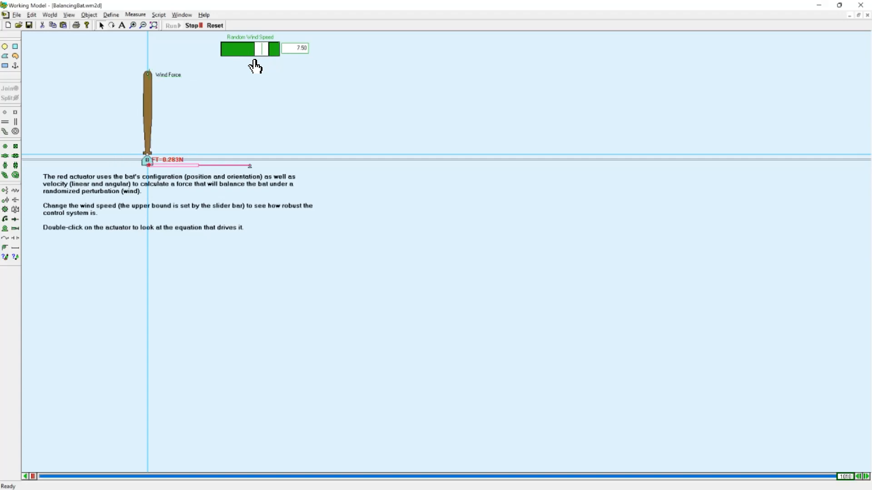
Stop and reset the bat simulation, then close BalancingBat without saving.
click(193, 26)
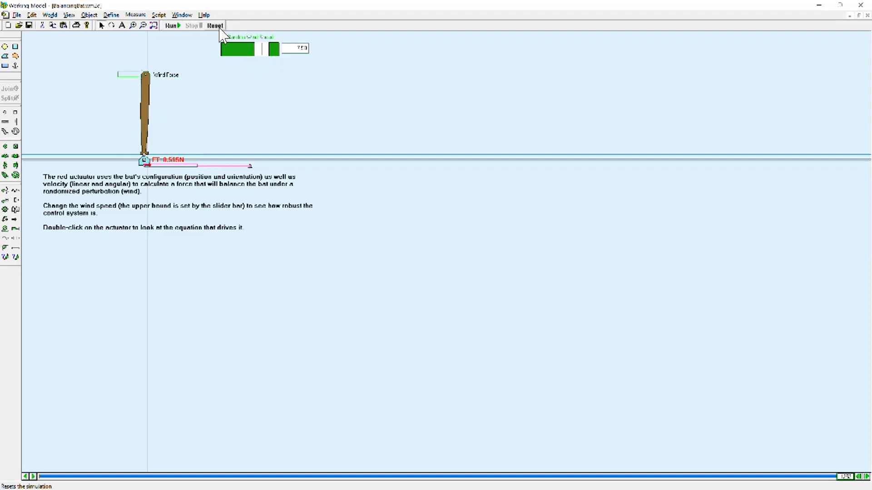
click(217, 27)
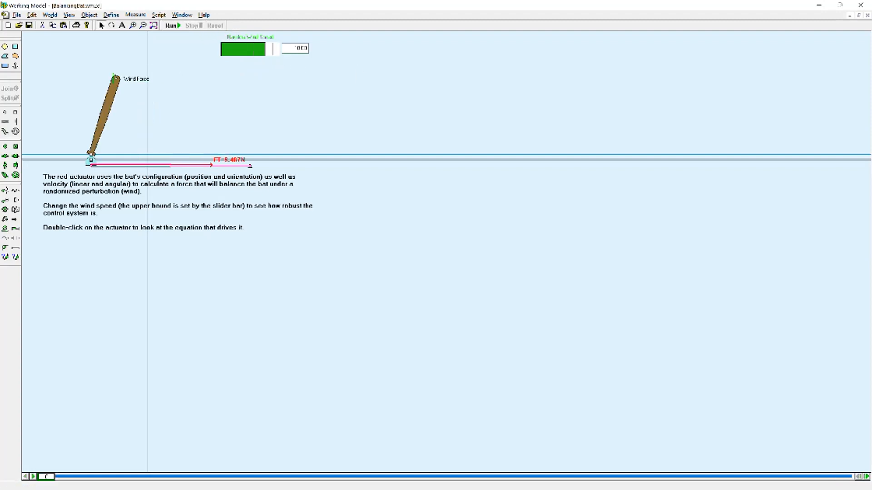
click(868, 15)
click(438, 268)
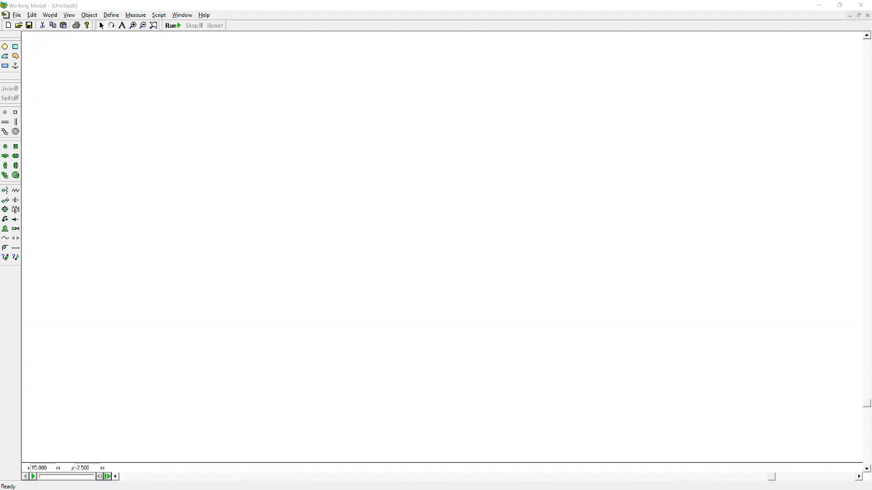
double_click(181, 218)
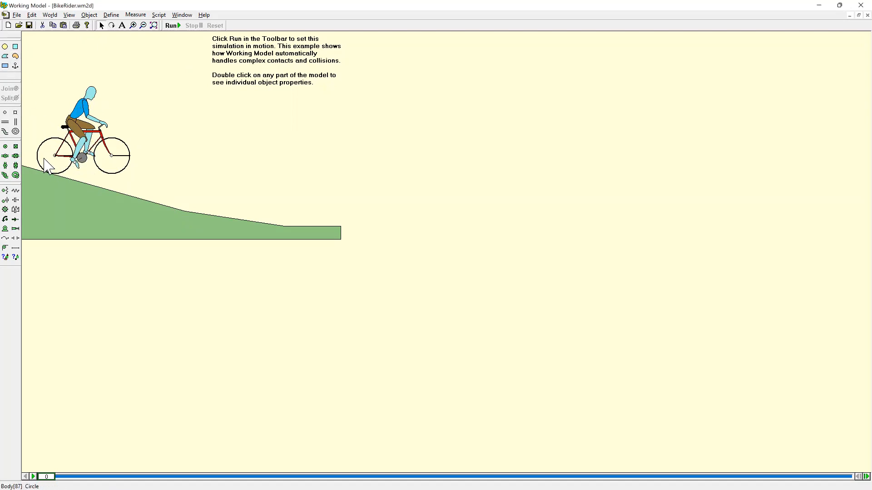
click(174, 27)
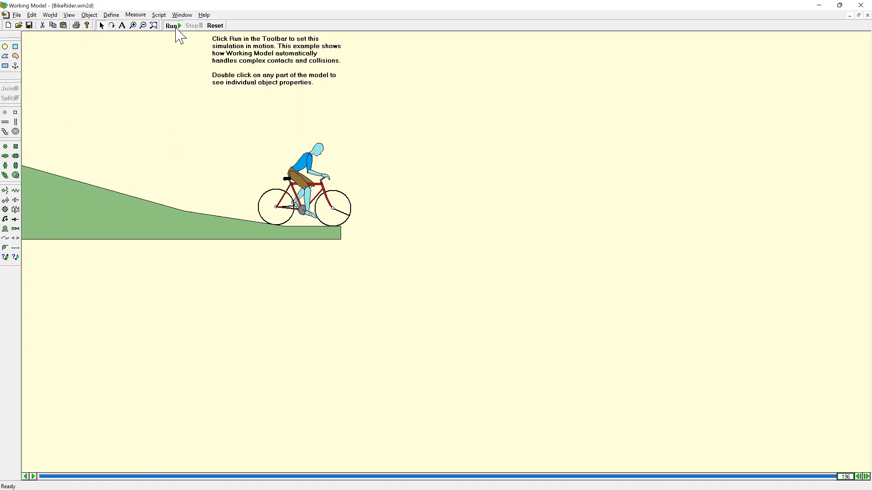
click(215, 26)
click(173, 29)
double_click(337, 213)
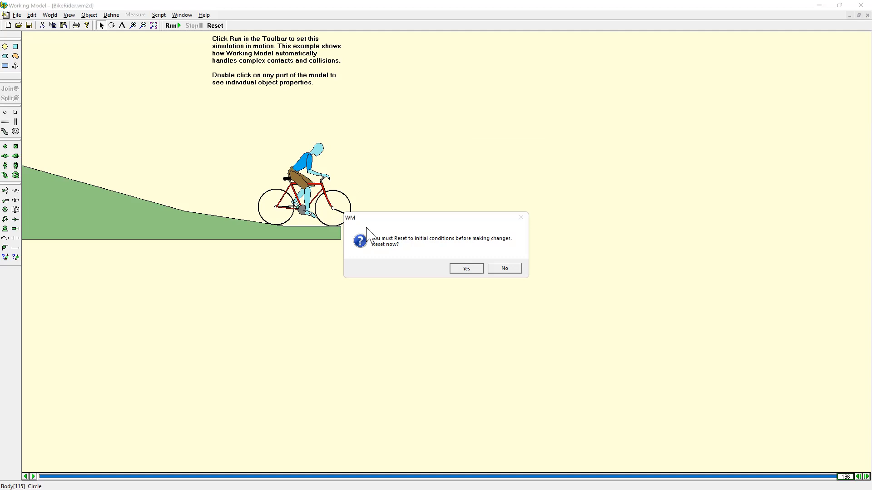
key(Return)
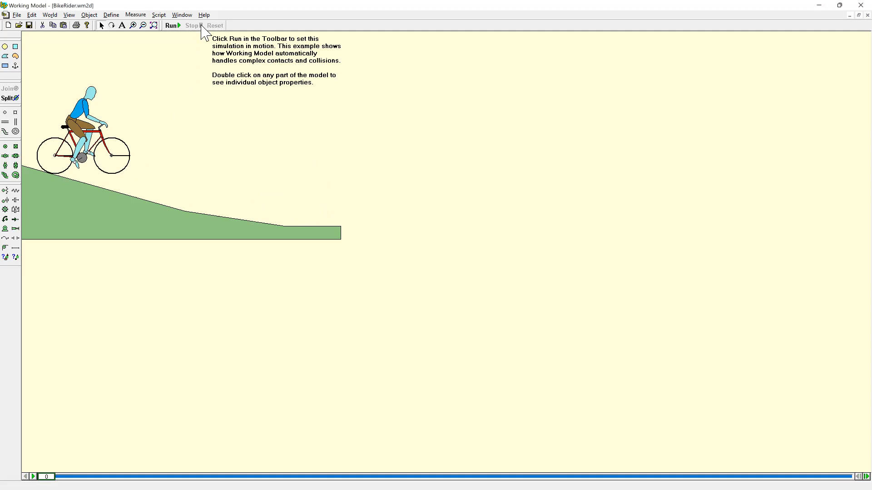
Add a torque measurement to the bike demo and run the simulation.
click(136, 15)
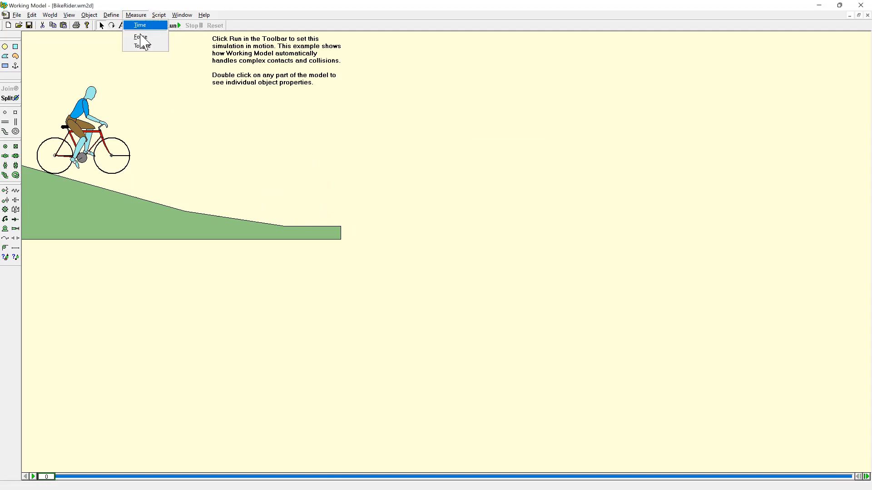
click(142, 46)
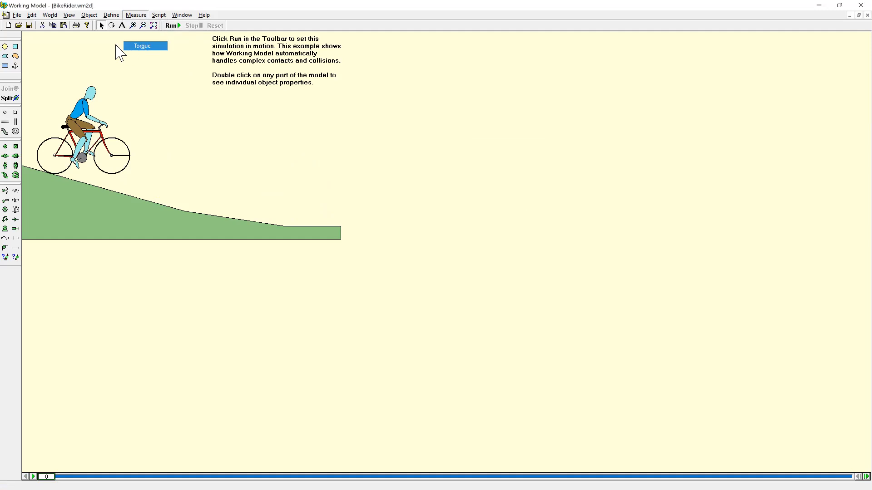
click(172, 26)
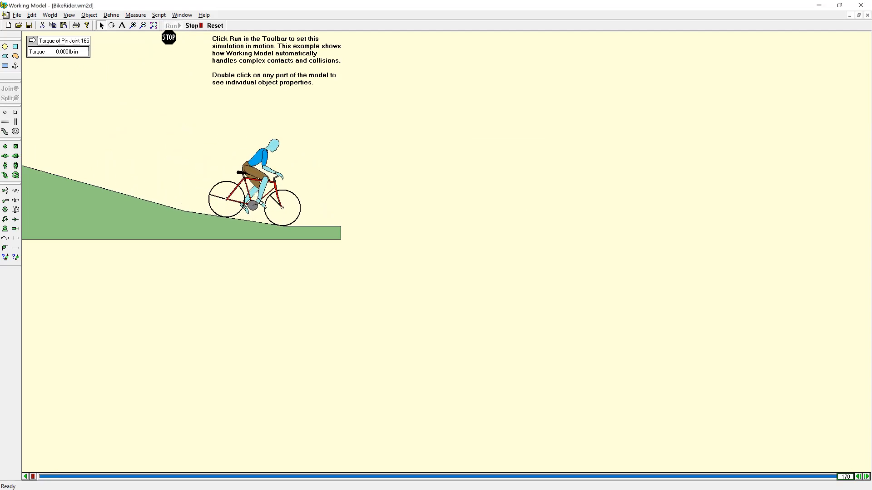
Stop and reset the simulation, then close BikeRider without saving.
click(192, 25)
click(215, 26)
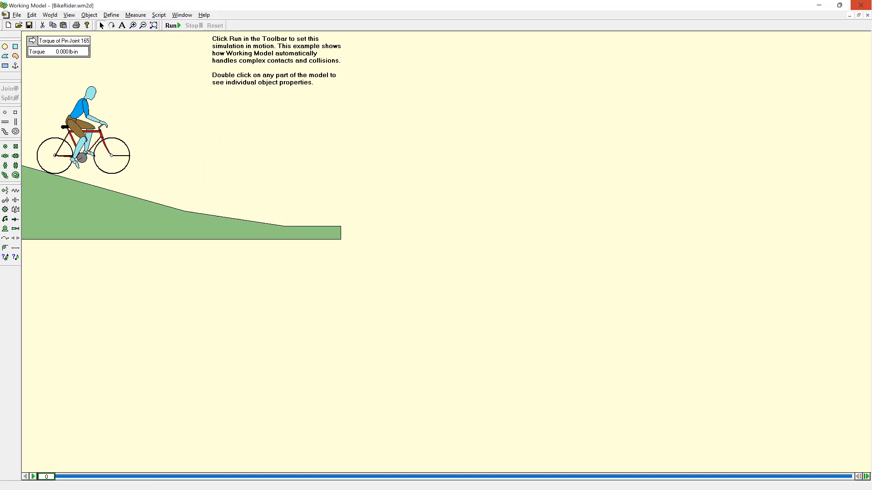
click(861, 5)
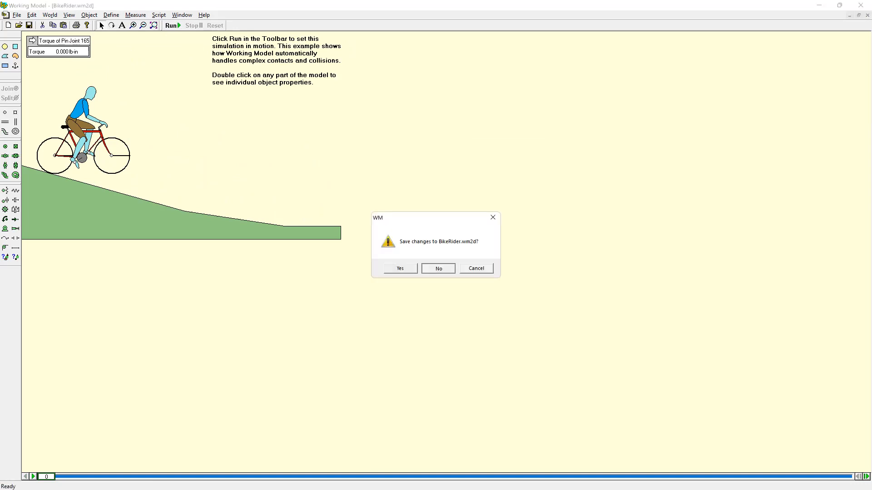
click(438, 269)
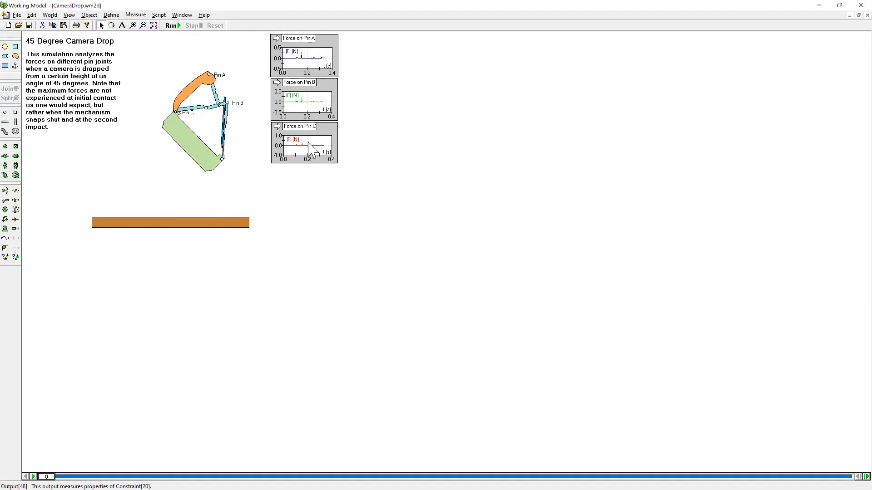
Run the CameraDrop simulation, then close it without saving changes.
click(176, 26)
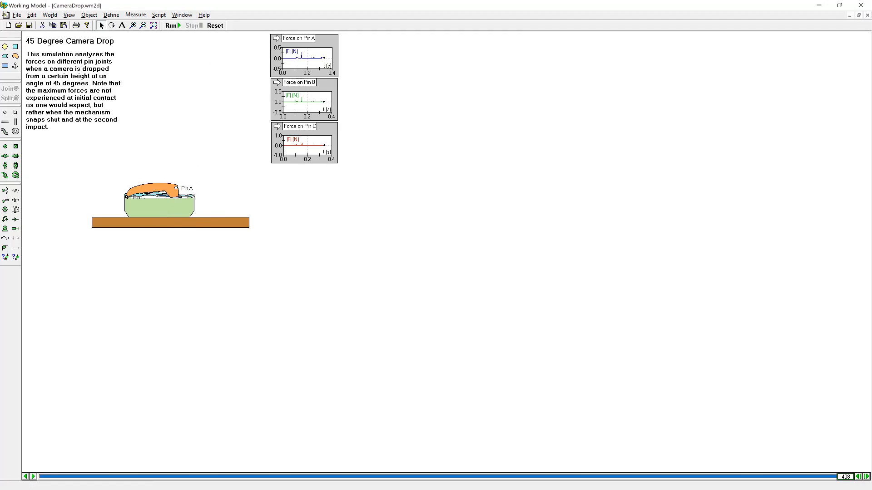
key(ctrl+w)
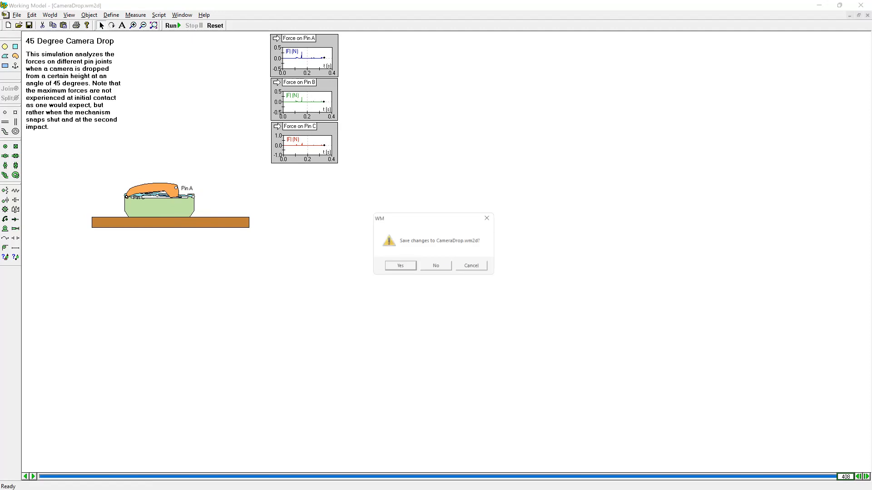
key(n)
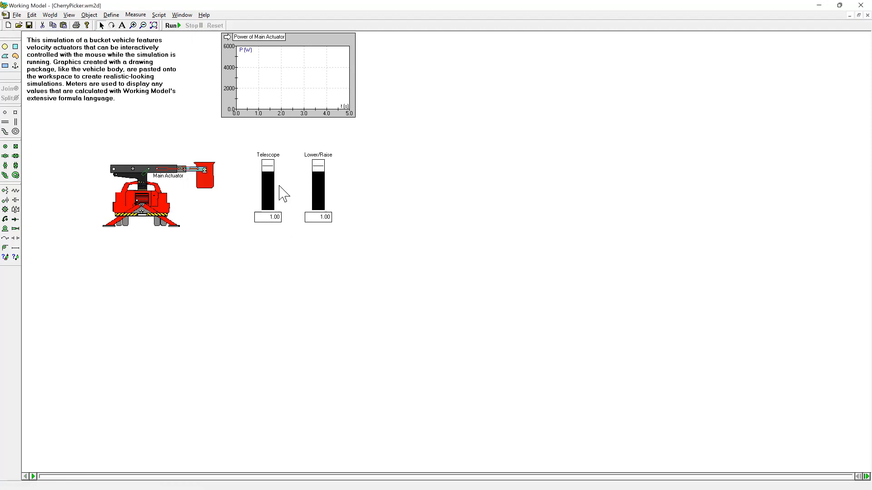
Run the cherry picker while retracting and extending the Telescope and lowering the boom with Lower/Raise.
mouse_move(323, 189)
mouse_down()
mouse_move(324, 220)
mouse_move(322, 178)
mouse_up()
click(172, 26)
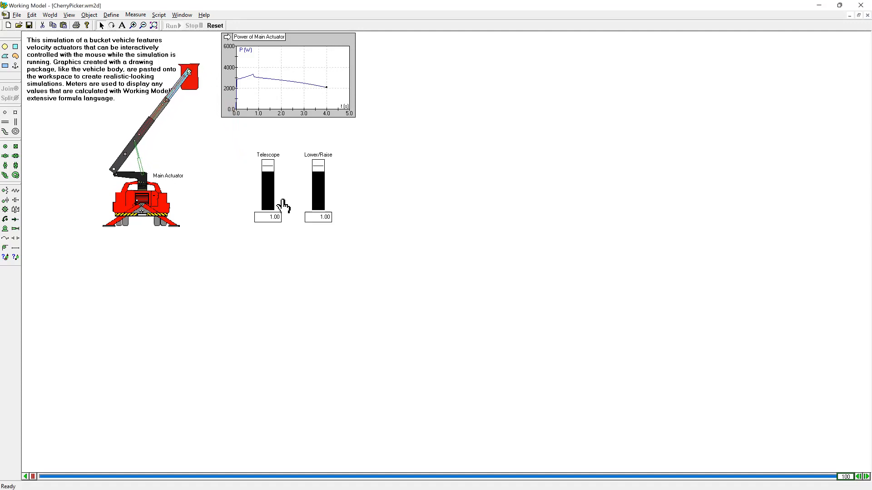
click(173, 26)
drag(272, 191, 273, 214)
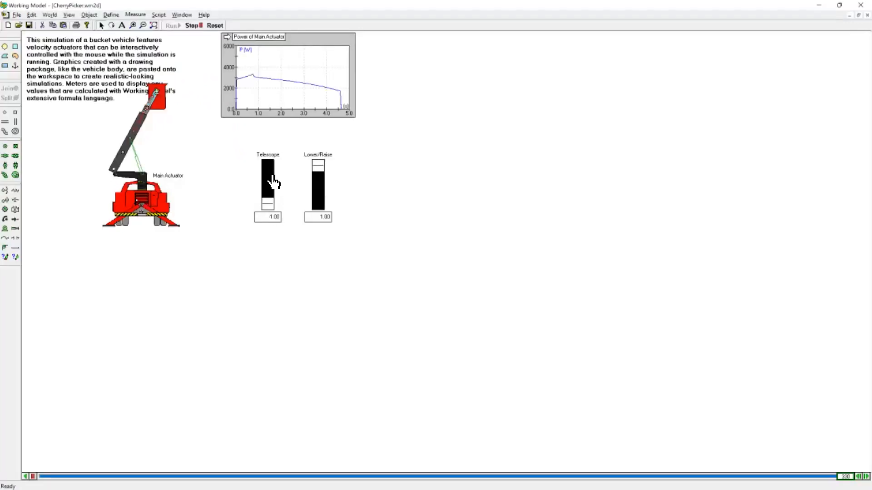
drag(275, 210, 277, 178)
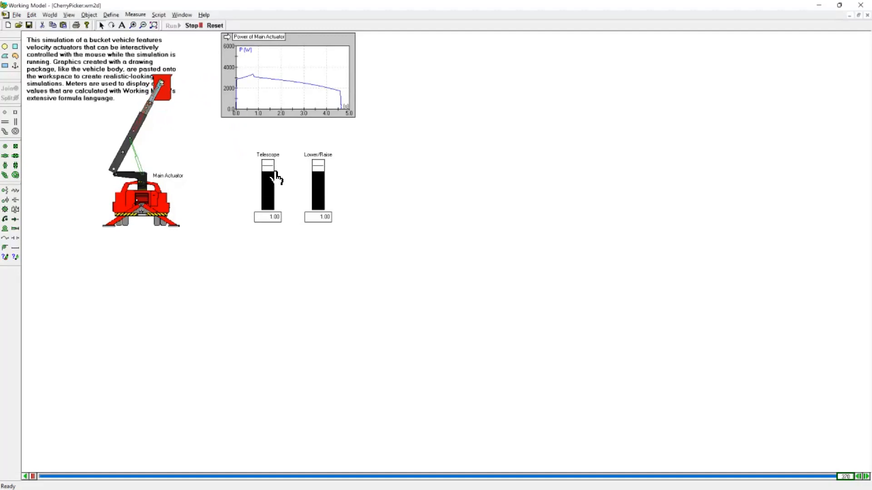
drag(324, 191, 325, 221)
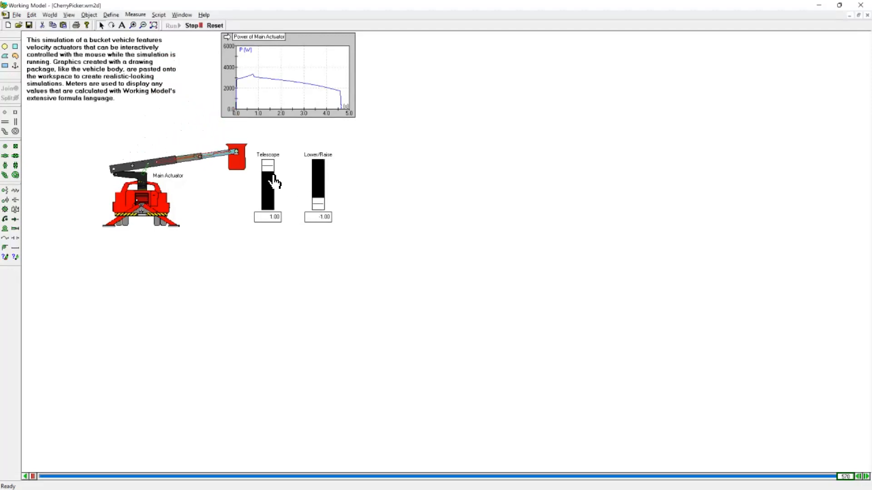
click(278, 211)
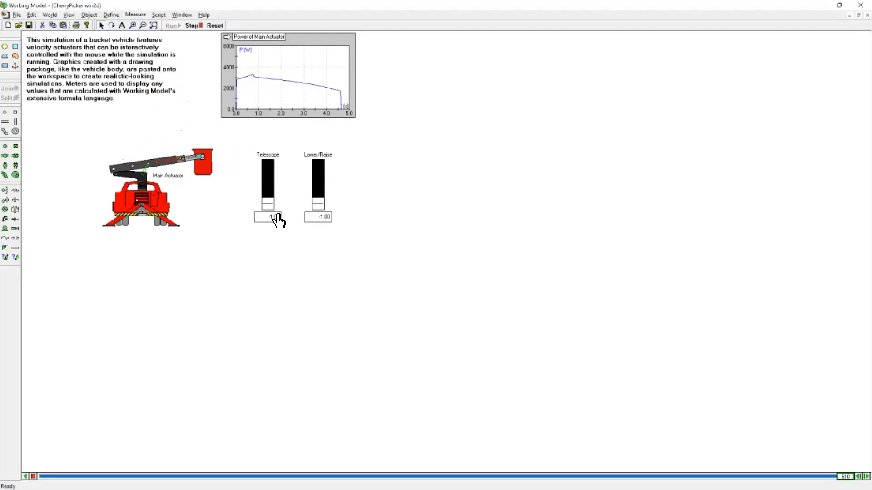
Stop and reset the cherry picker, then close CherryPicker without saving.
click(195, 29)
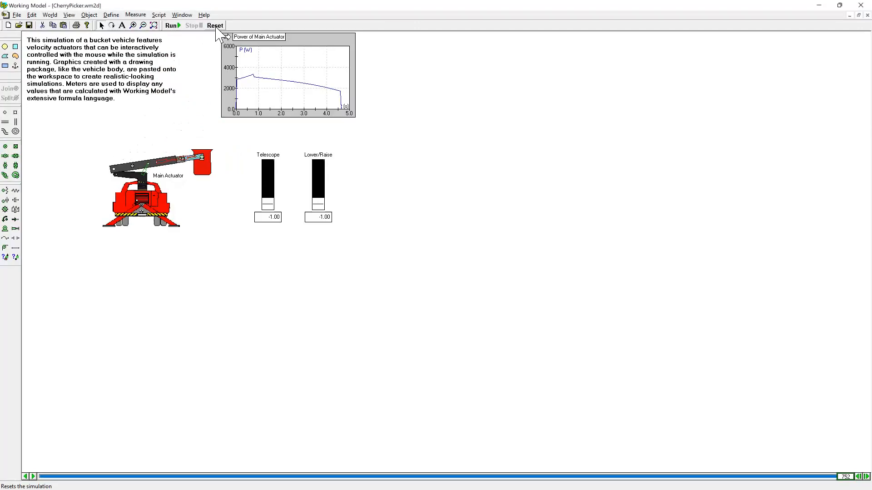
click(215, 26)
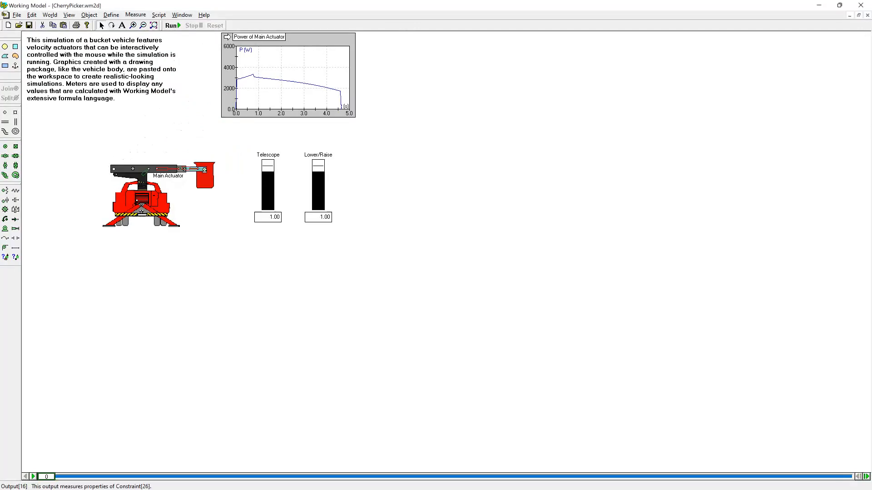
click(868, 15)
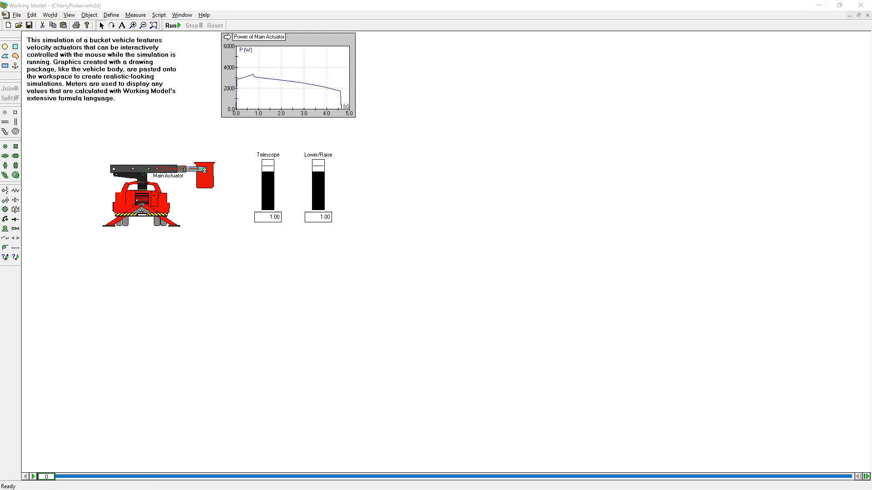
click(438, 268)
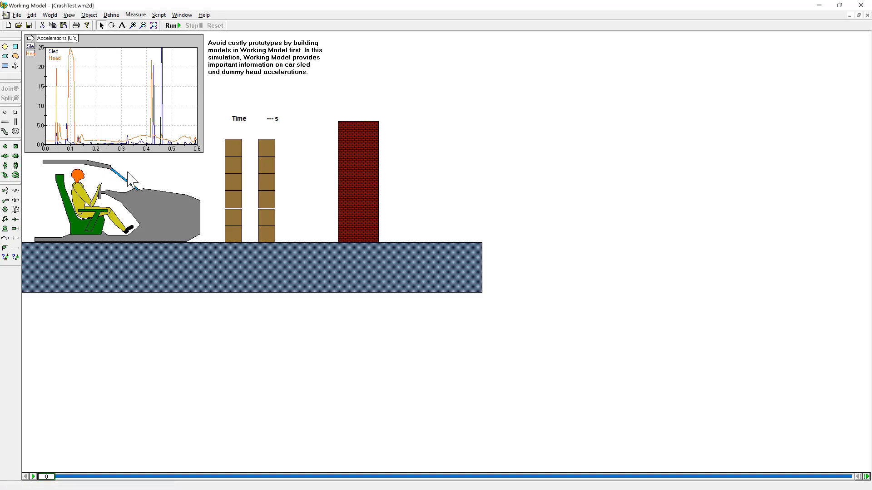
Run the crash sled test twice, resetting to 0.00 s each time, then close CrashTest.
click(173, 25)
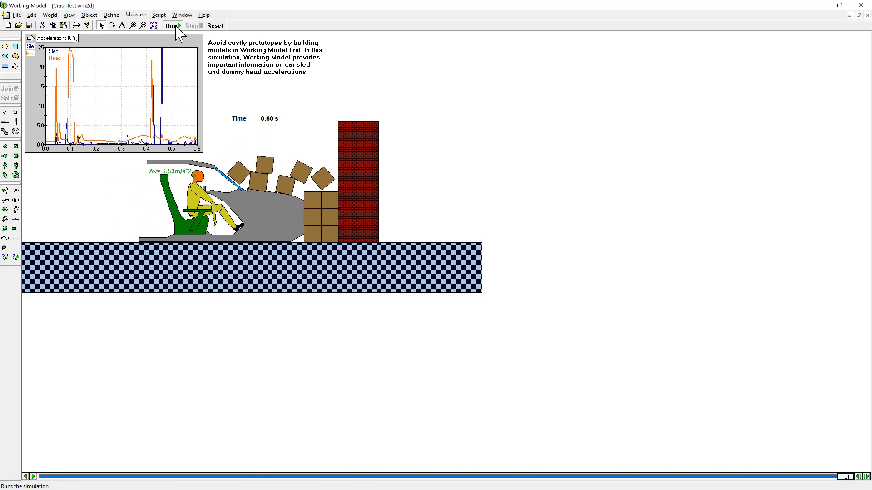
click(215, 25)
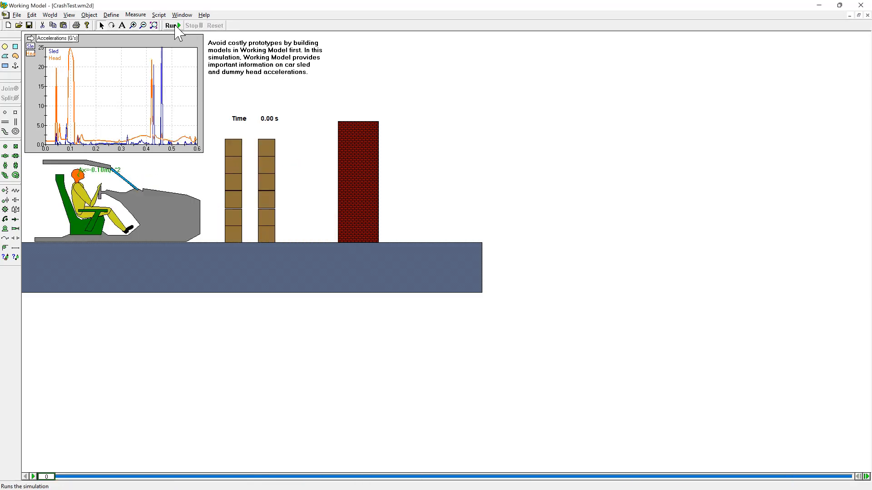
click(176, 27)
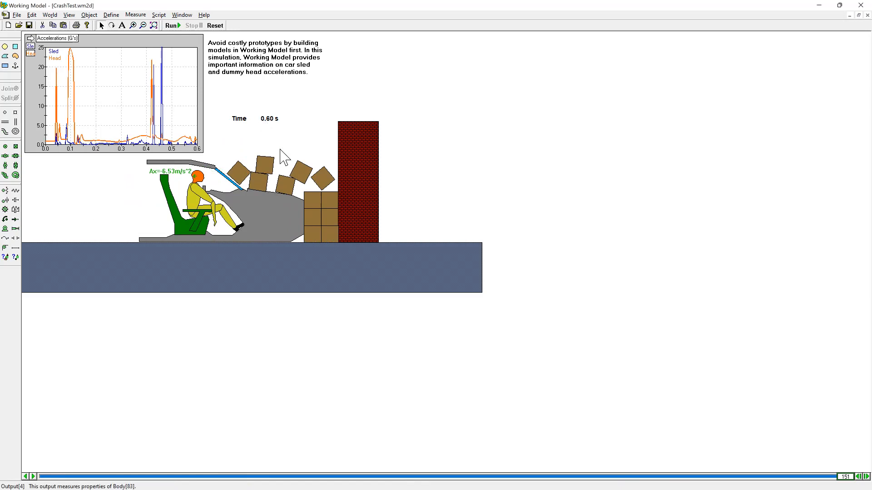
click(215, 26)
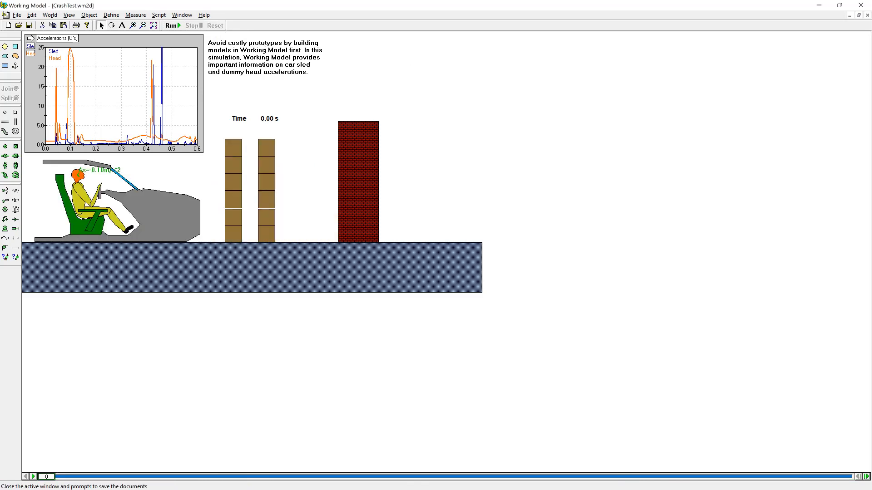
click(868, 15)
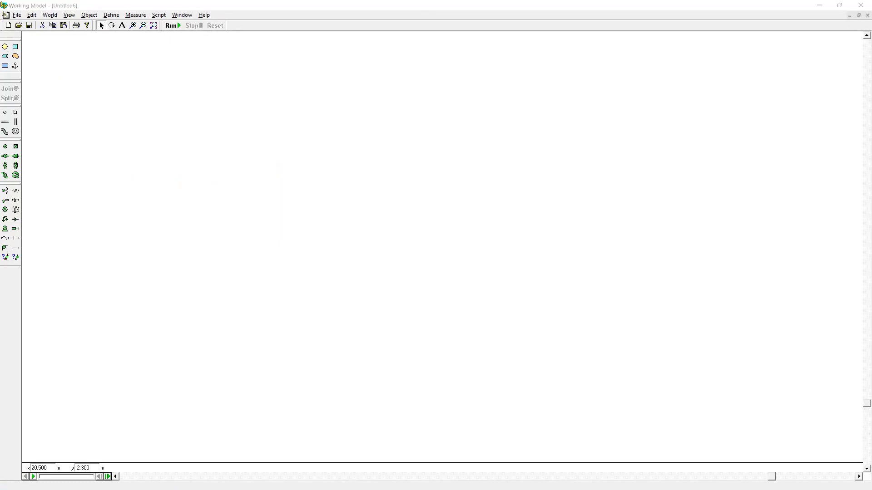
Open the Motorcycle demo, switch to the Wide Angle View frame, run it, then stop and reset.
key(Return)
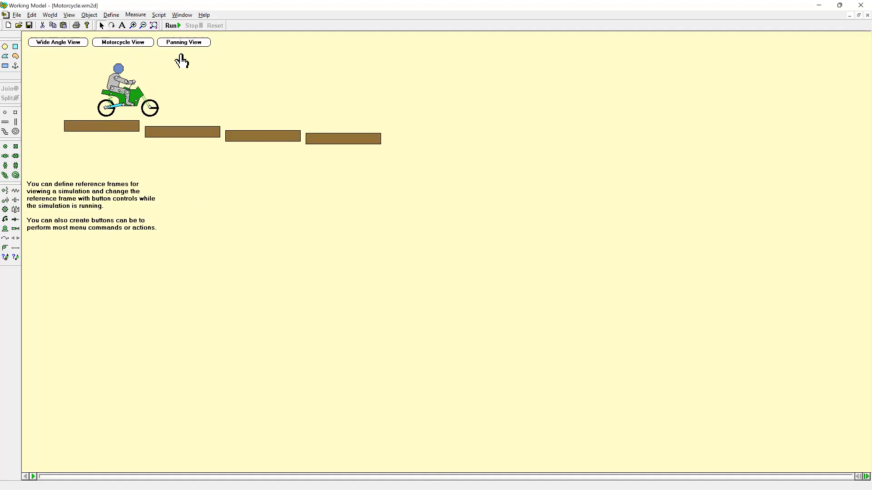
click(75, 51)
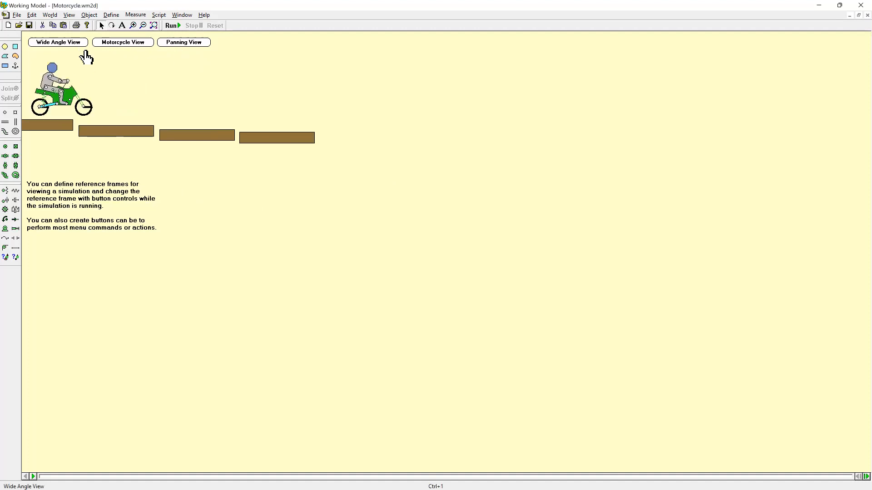
click(178, 28)
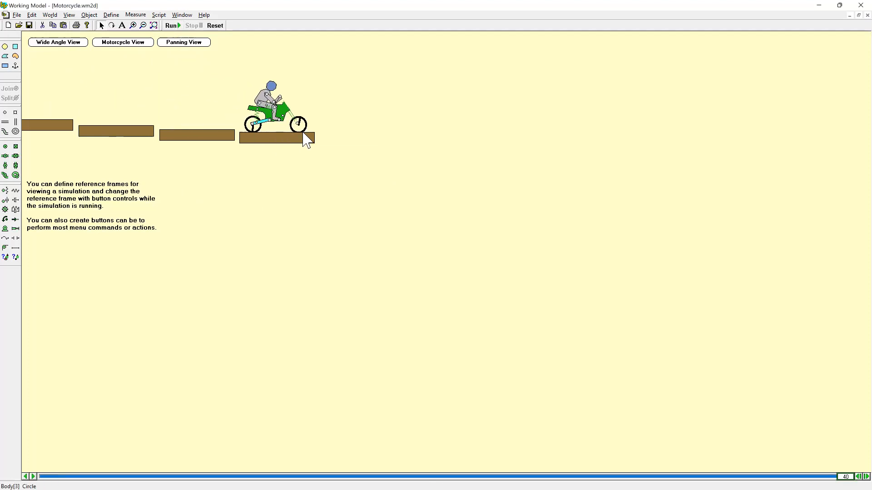
click(172, 26)
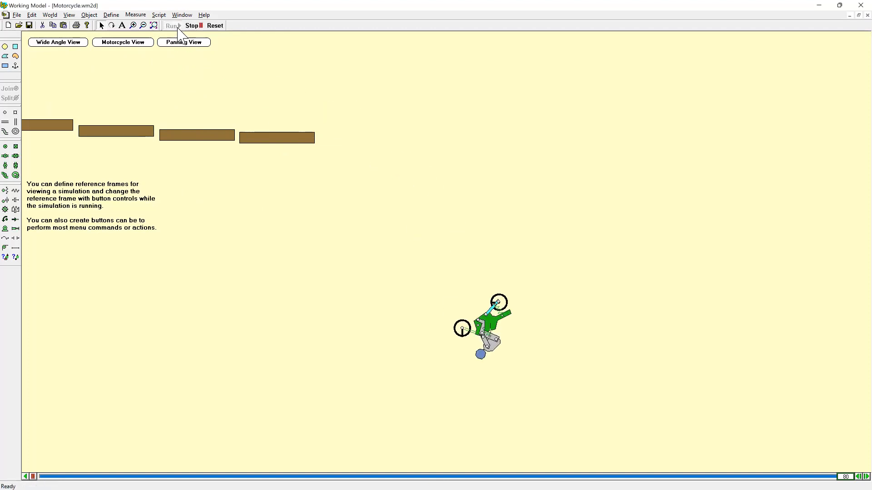
click(193, 26)
click(215, 27)
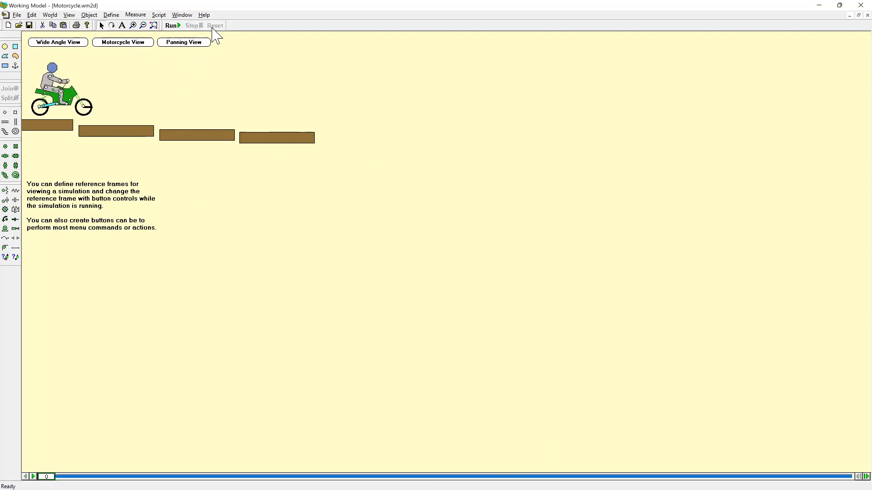
Replay the motorcycle, pausing around frame 40 and resuming, then stop and reset to frame 0.
click(173, 26)
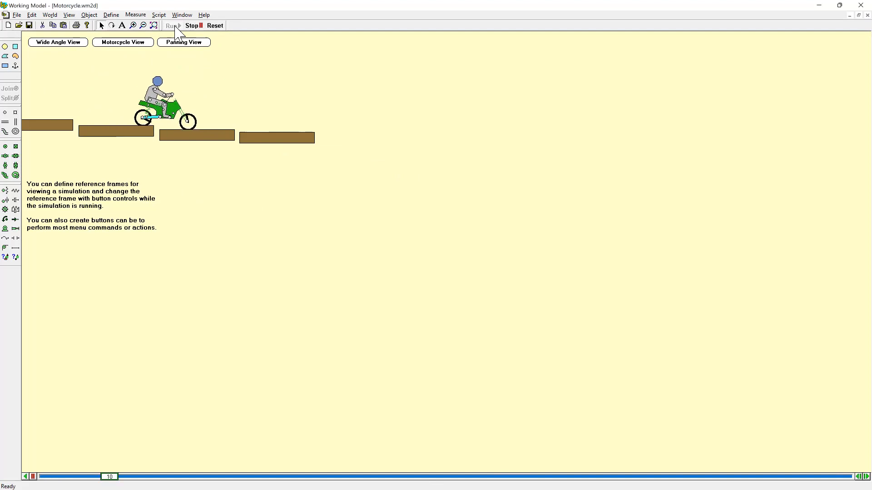
click(193, 27)
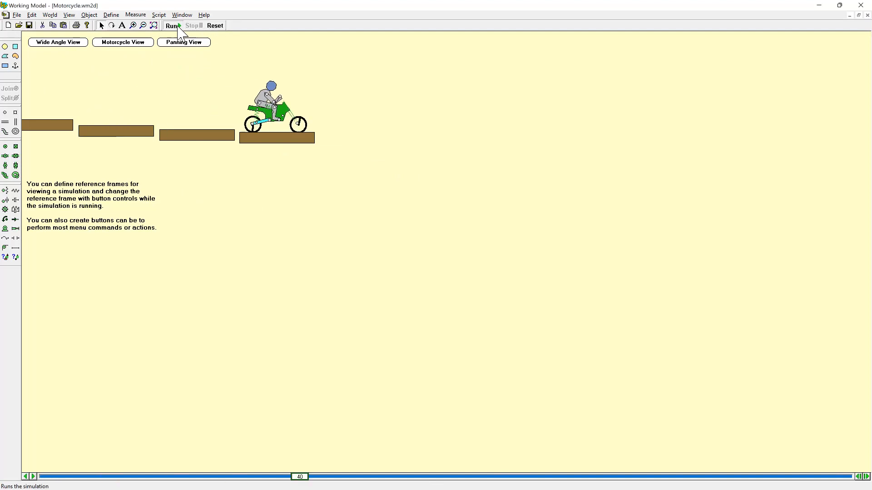
click(177, 27)
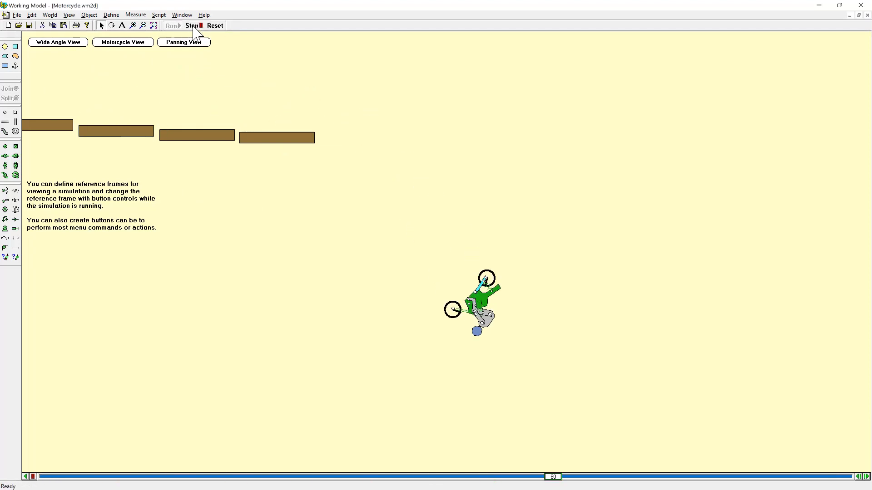
click(197, 28)
click(216, 26)
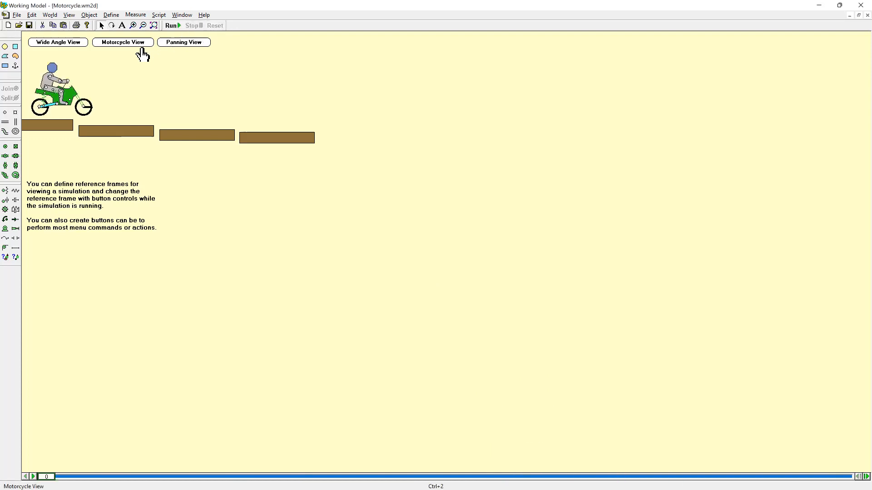
Run the motorcycle ride in the Panning View reference frame, reset it, and replay it.
click(184, 45)
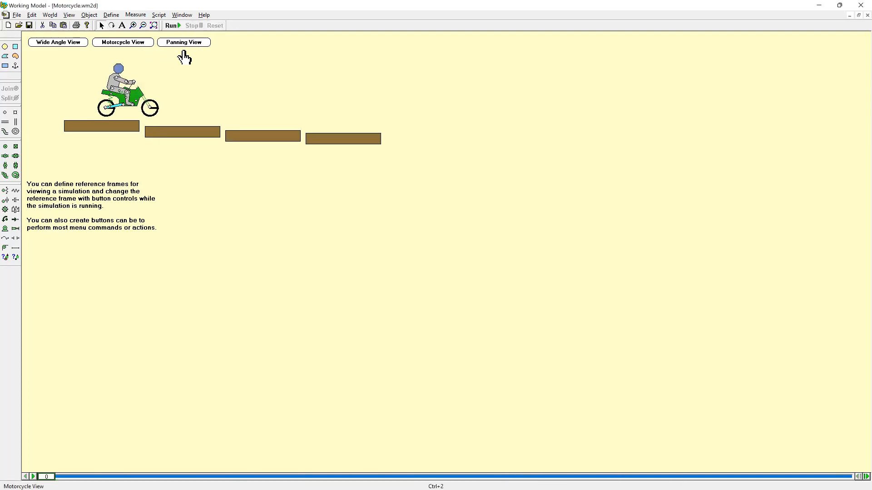
click(175, 27)
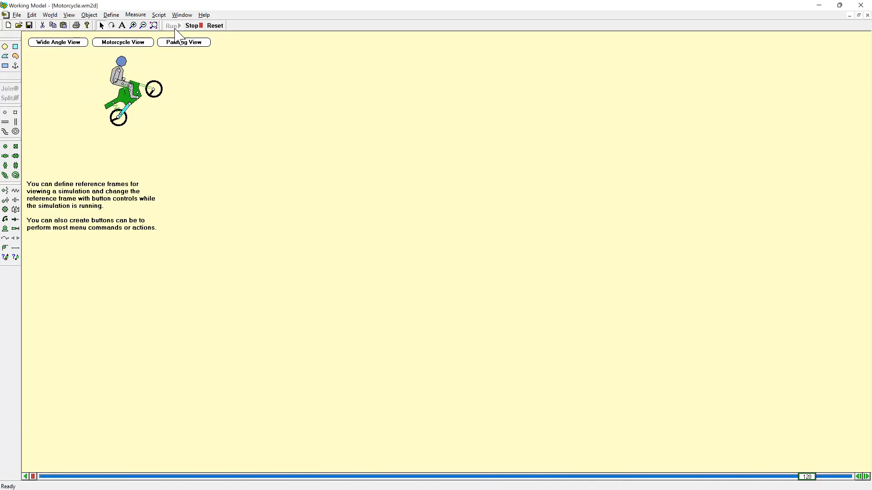
click(193, 25)
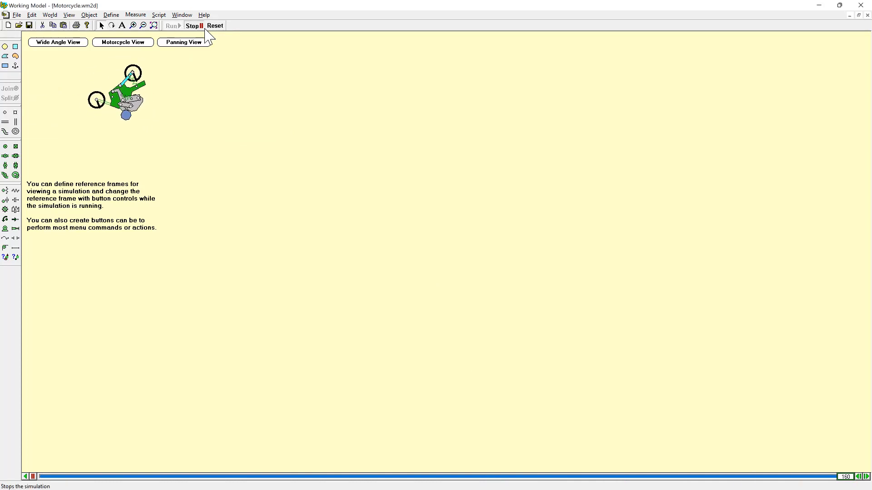
click(215, 26)
click(172, 26)
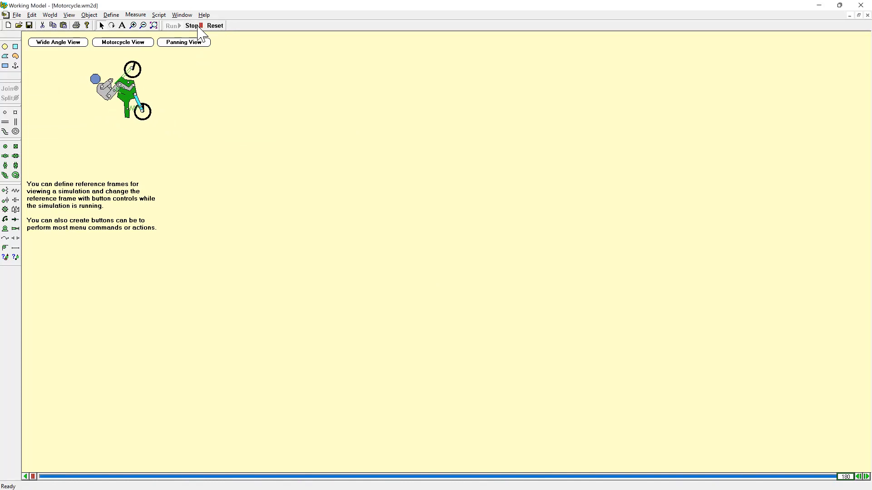
click(198, 27)
Run the ride in Motorcycle View, pausing at frame 40, resuming, then stopping it.
click(215, 27)
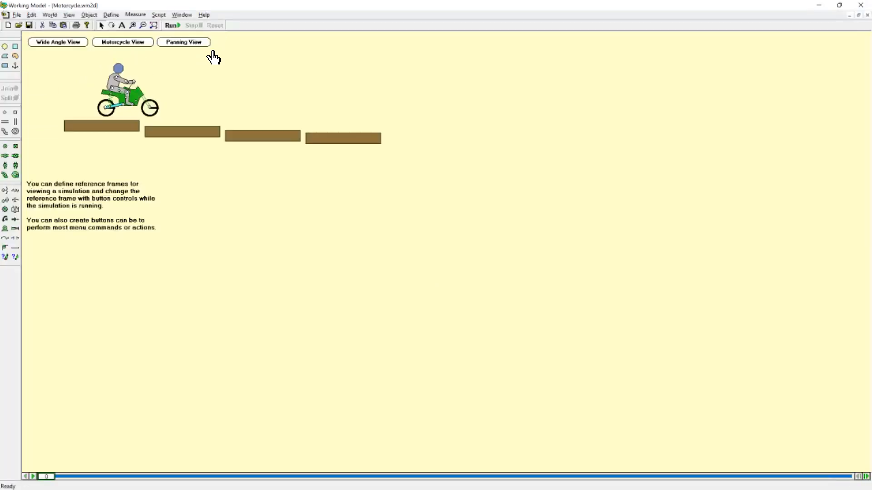
click(141, 50)
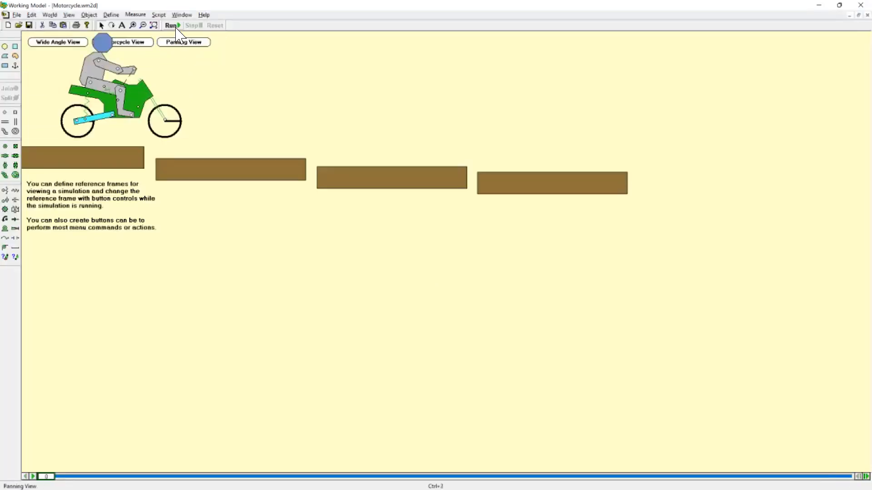
click(174, 27)
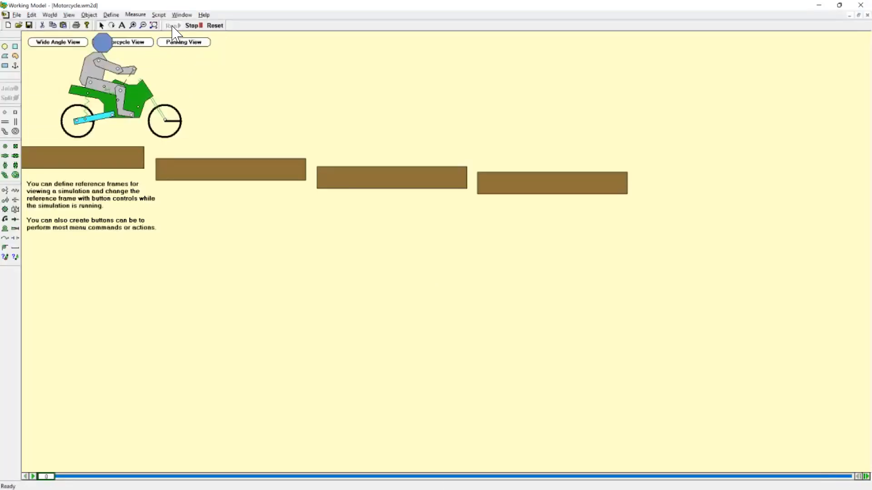
click(193, 56)
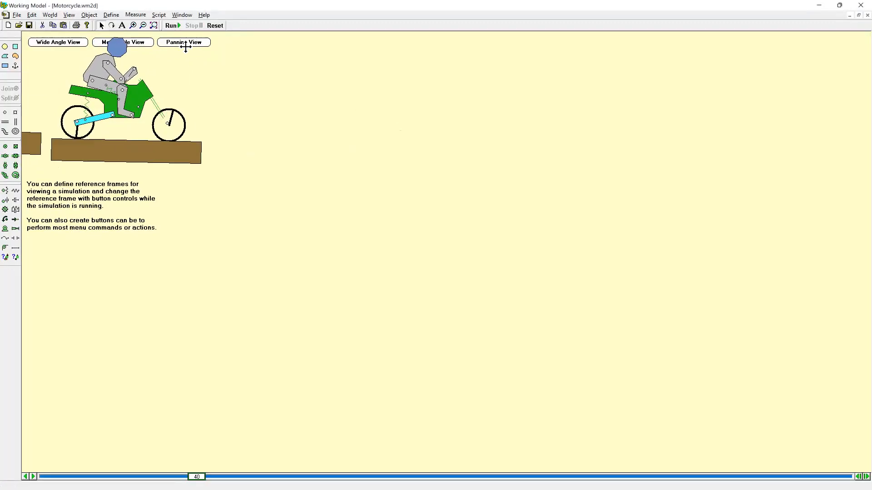
click(181, 26)
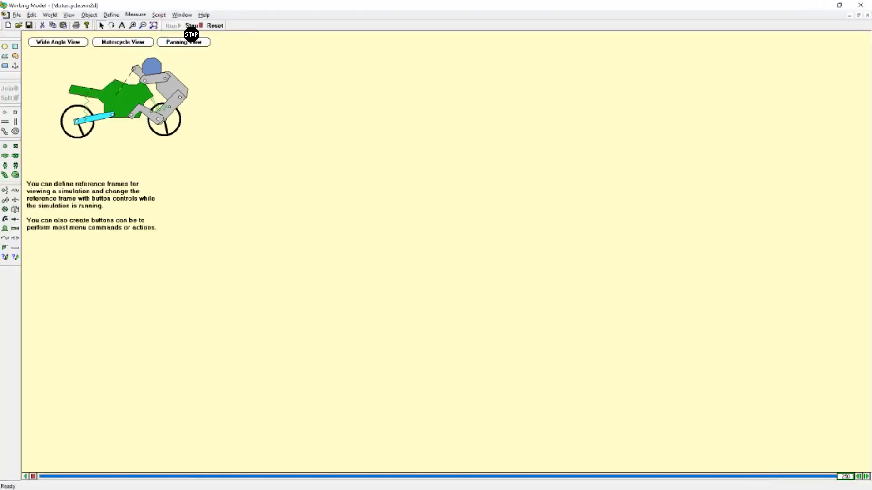
click(193, 26)
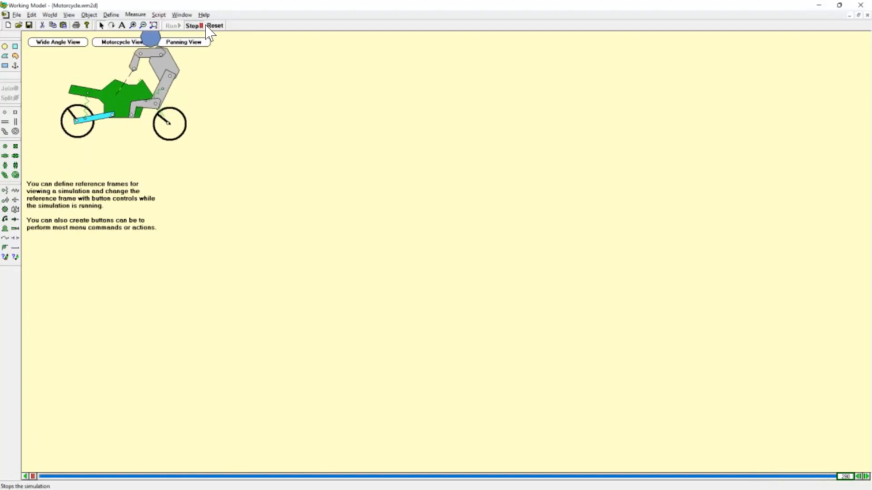
Reset to frame 0 and close Motorcycle.wm2d without saving.
click(215, 26)
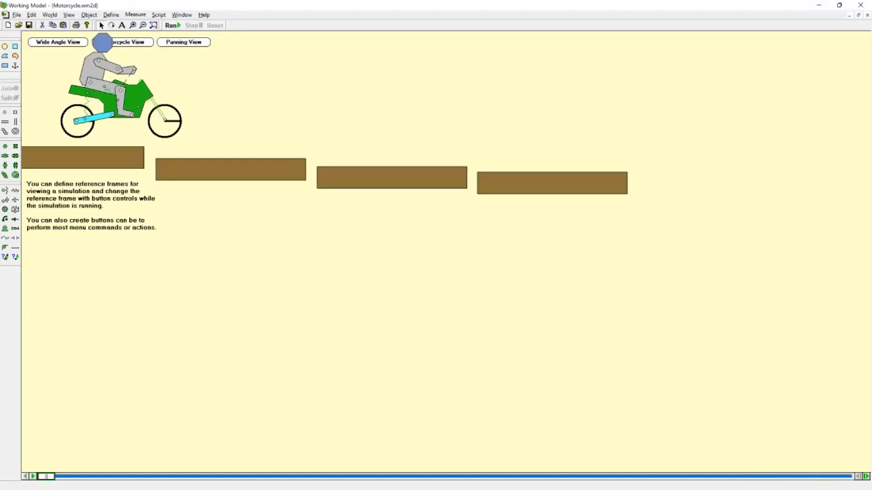
click(868, 15)
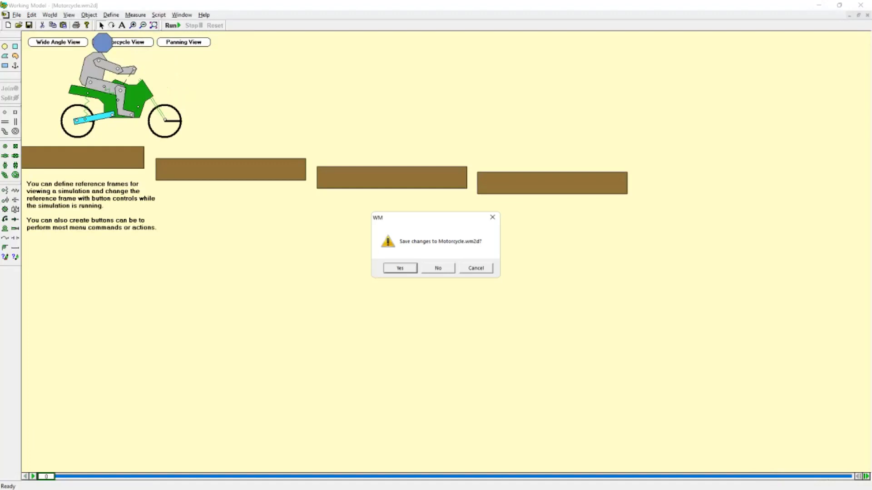
click(438, 268)
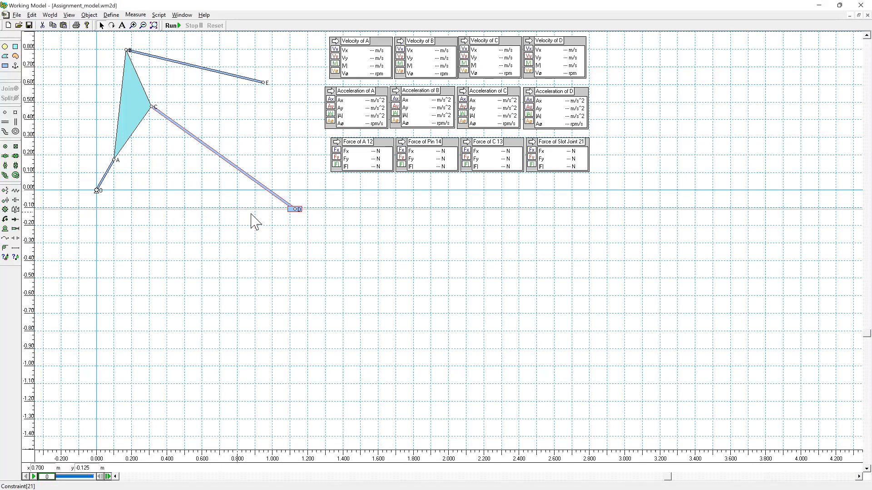
Drag the blue triangle to rotate the linkage into a new starting pose.
mouse_move(137, 116)
mouse_down()
mouse_move(90, 129)
mouse_move(111, 119)
mouse_move(140, 131)
mouse_move(128, 181)
mouse_move(98, 166)
mouse_move(119, 122)
mouse_move(95, 156)
mouse_move(128, 185)
mouse_move(140, 109)
mouse_up()
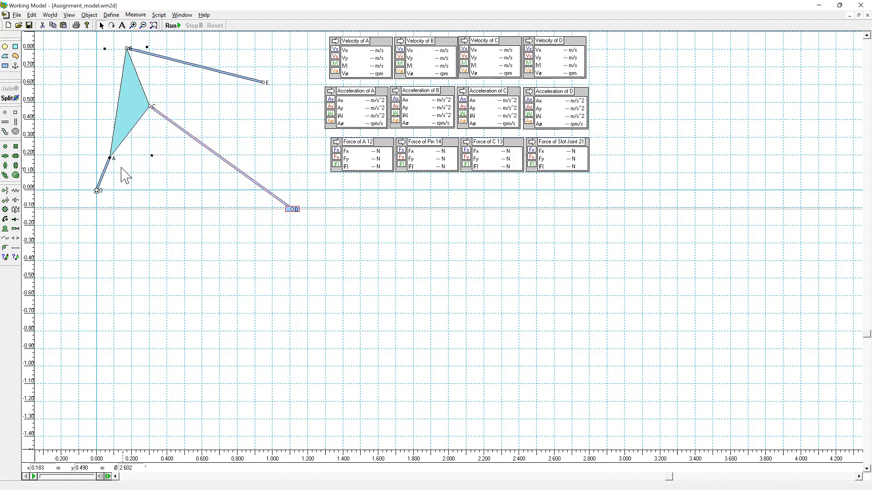
Run the linkage simulation to trace joint paths and fill the meters, then stop it.
click(171, 27)
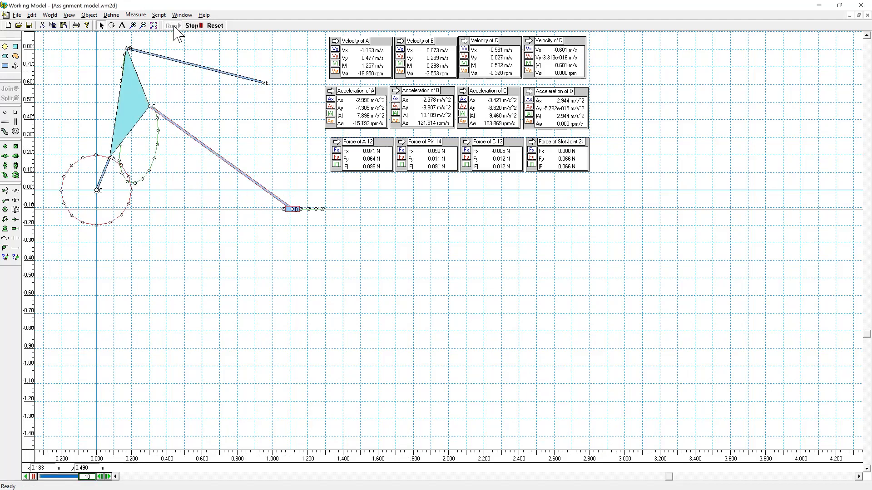
click(174, 27)
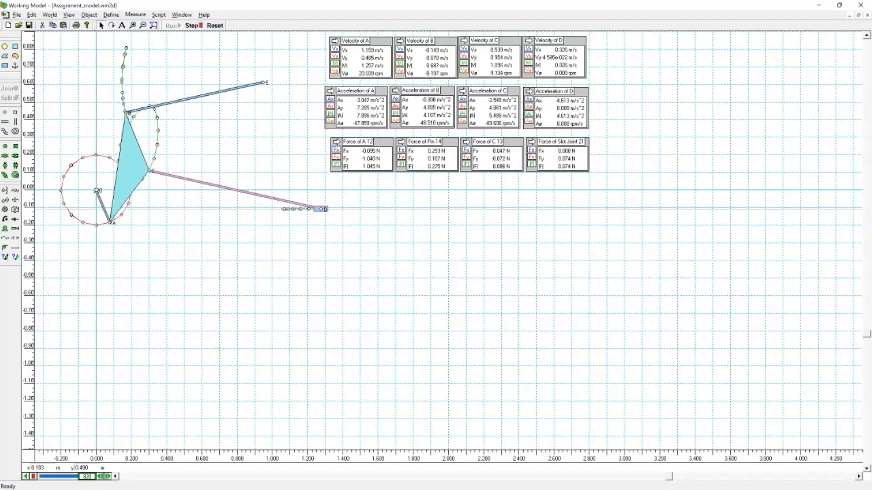
click(192, 26)
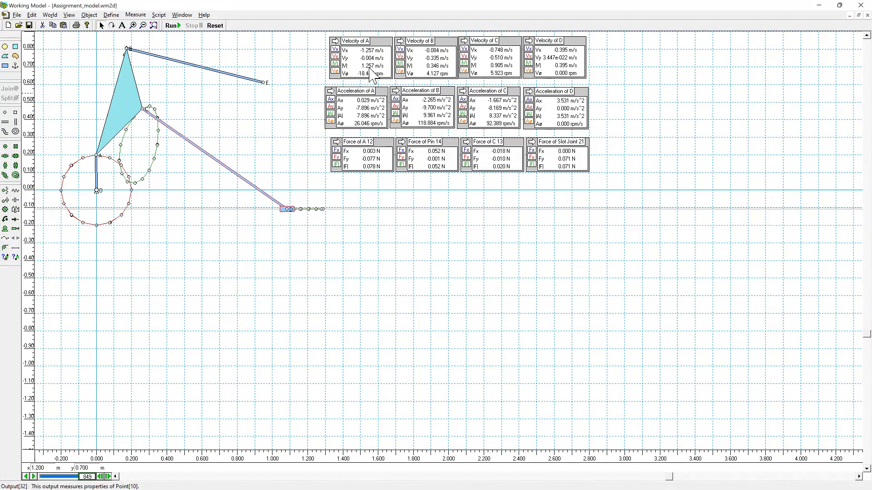
Reset to initial conditions, drag the triangle to a new pose, rerun, and rewind to frame 0.
click(117, 120)
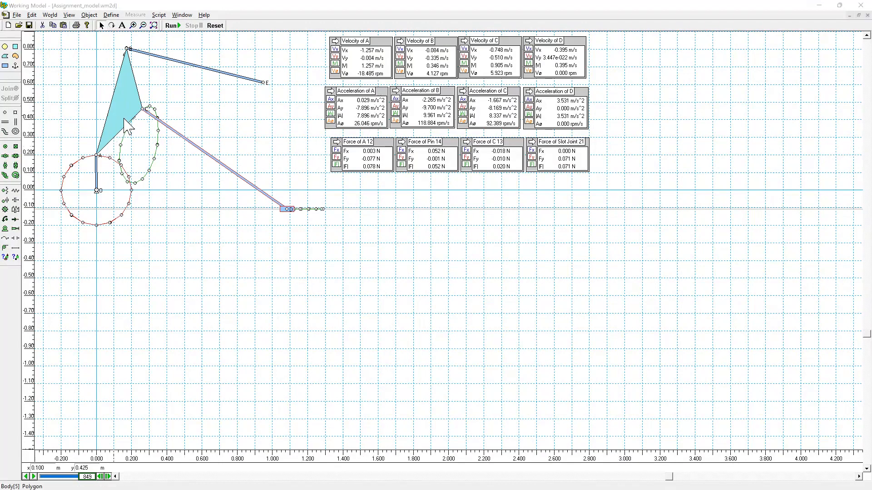
click(456, 263)
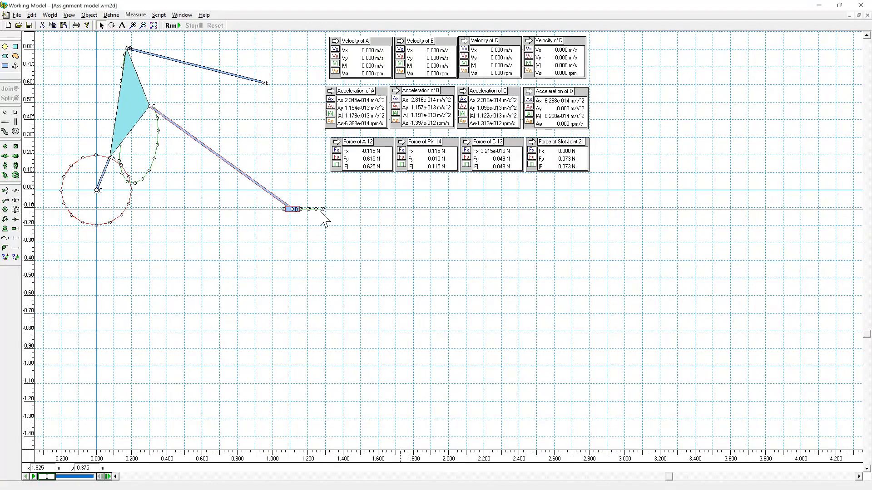
drag(130, 114, 117, 112)
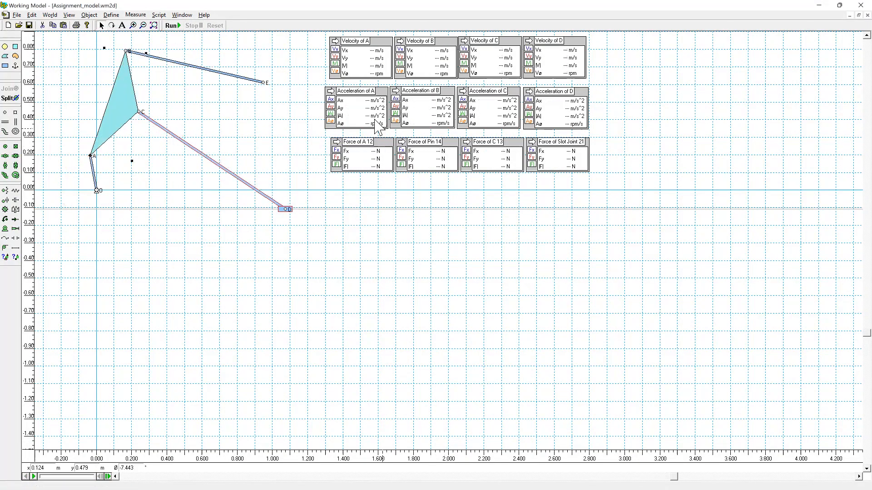
click(172, 26)
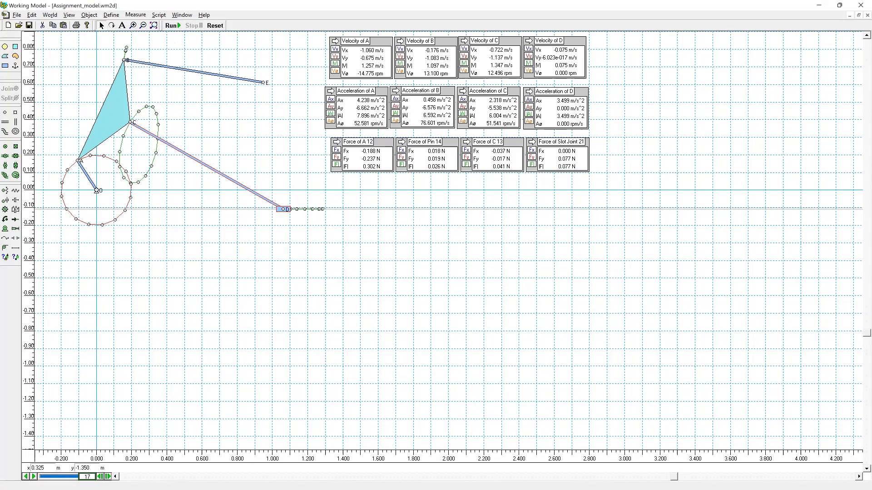
click(26, 476)
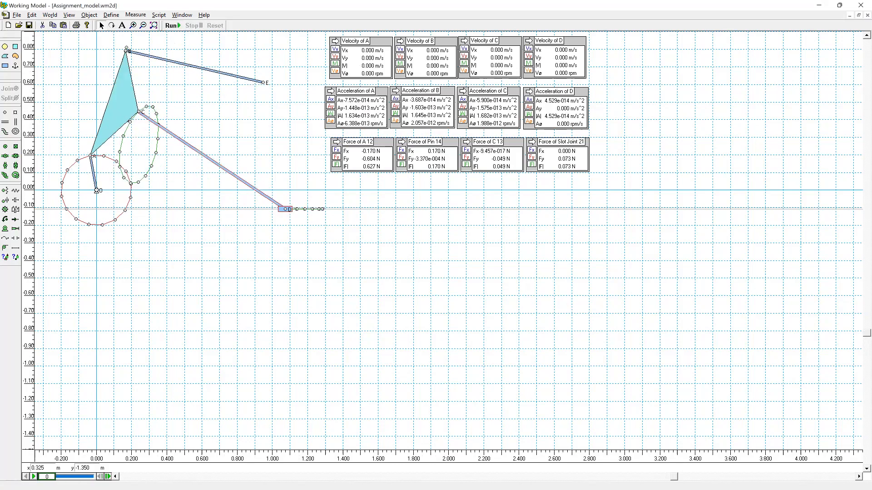
Step playback forward to frame 2, then close Assignment_model.wm2d without saving.
drag(47, 477, 80, 477)
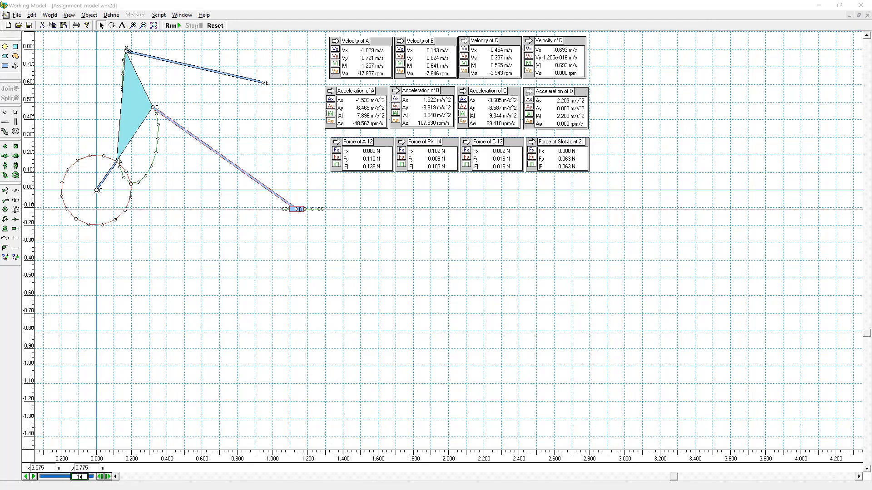
click(867, 15)
click(446, 269)
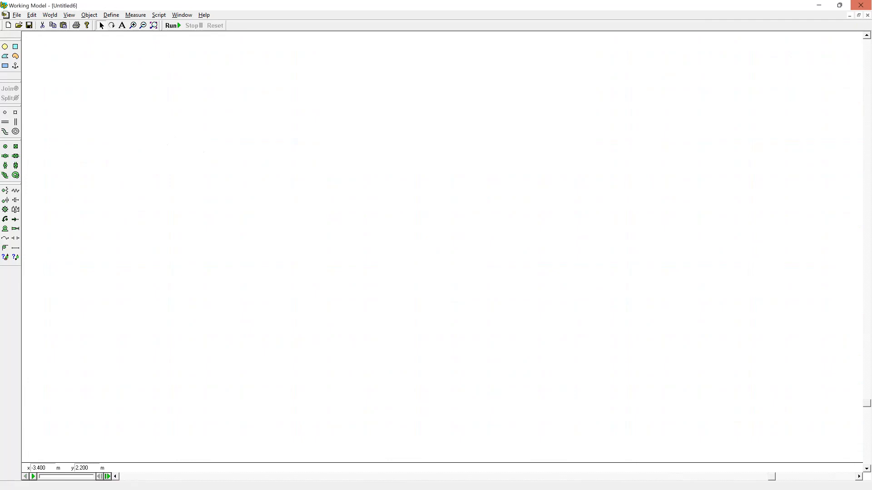
Close Untitled6, start a new document, and draw a circle with a square to its right.
click(867, 15)
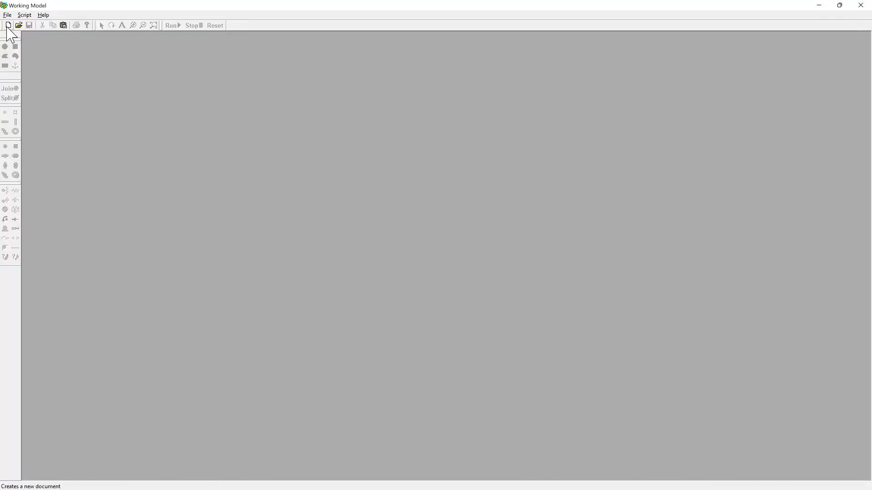
click(8, 25)
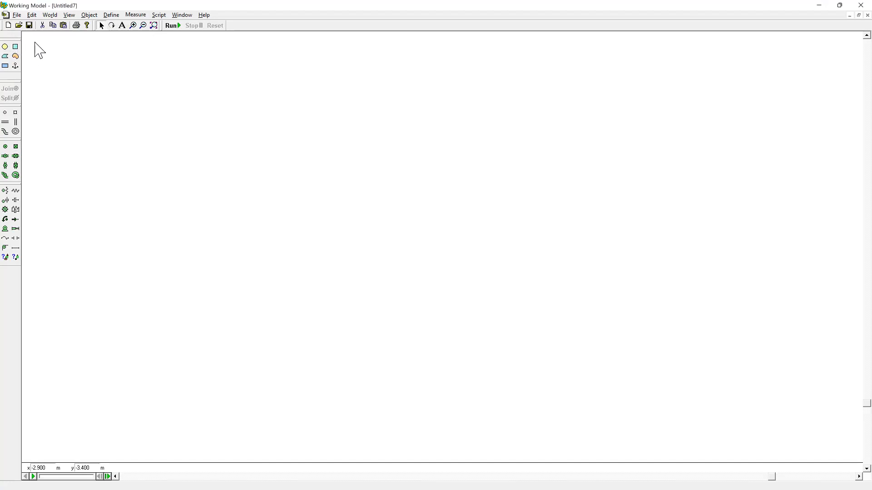
click(5, 47)
drag(126, 108, 186, 162)
click(16, 48)
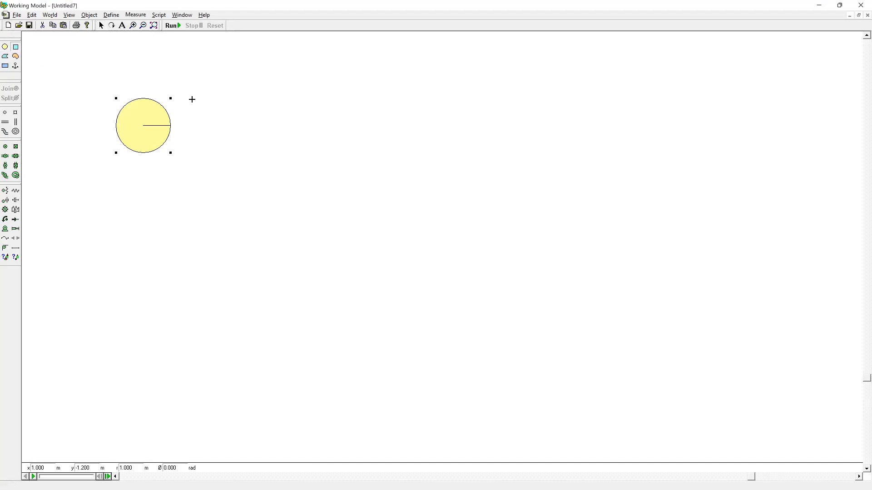
drag(292, 105, 384, 157)
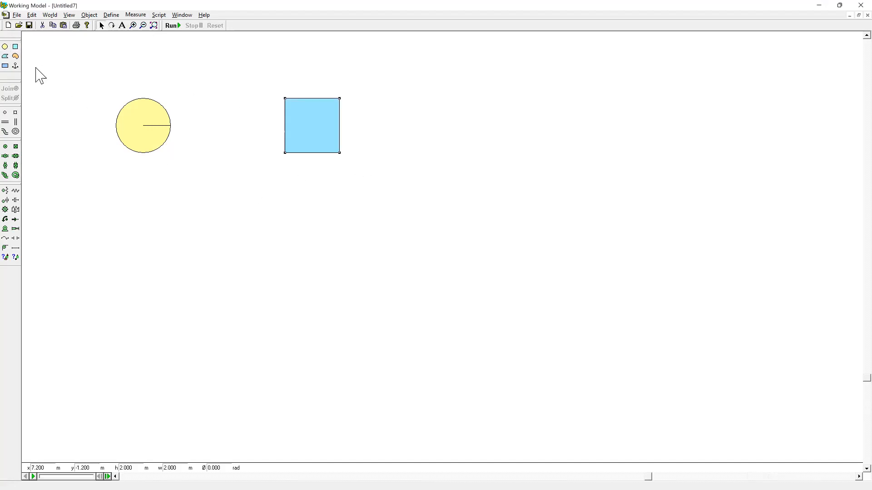
Draw the notched polygon below them and close its properties window.
click(5, 56)
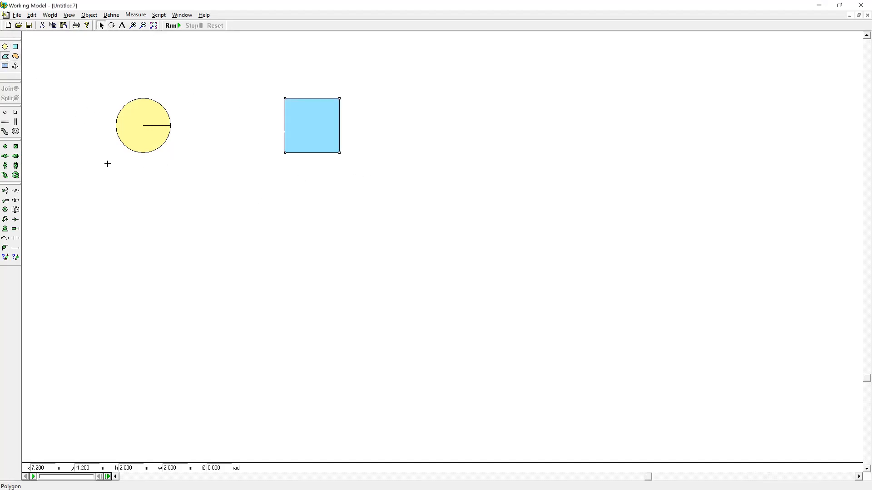
click(233, 316)
click(277, 278)
click(241, 243)
click(274, 226)
click(304, 256)
click(344, 226)
click(260, 153)
click(163, 245)
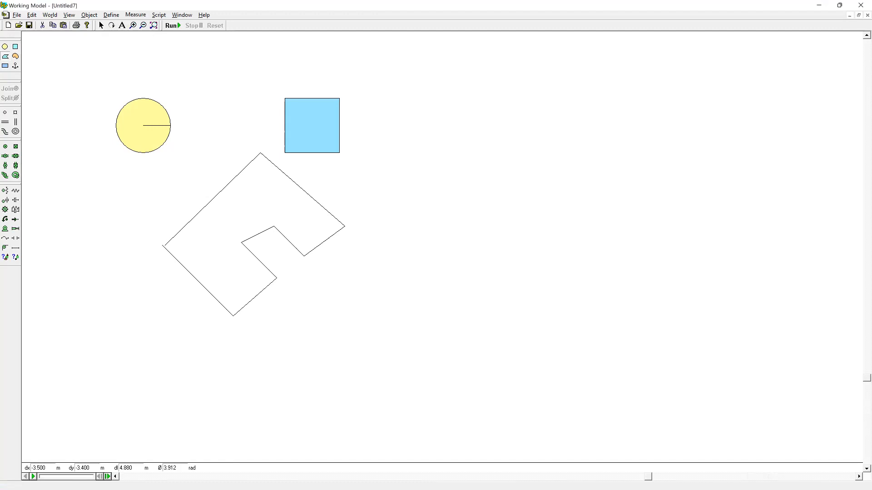
double_click(163, 245)
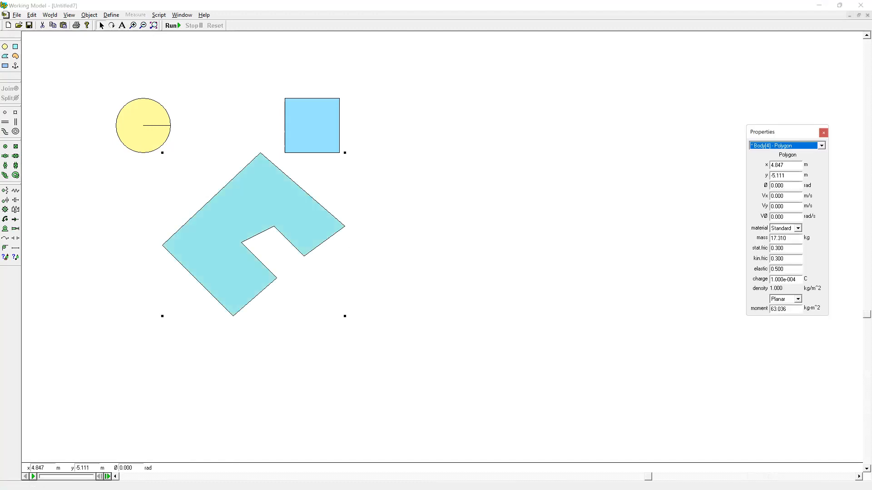
click(715, 185)
click(823, 132)
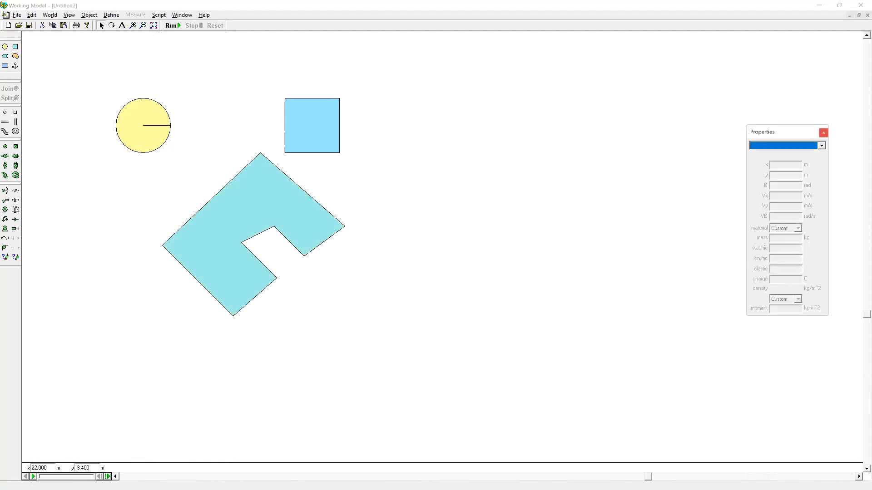
click(823, 133)
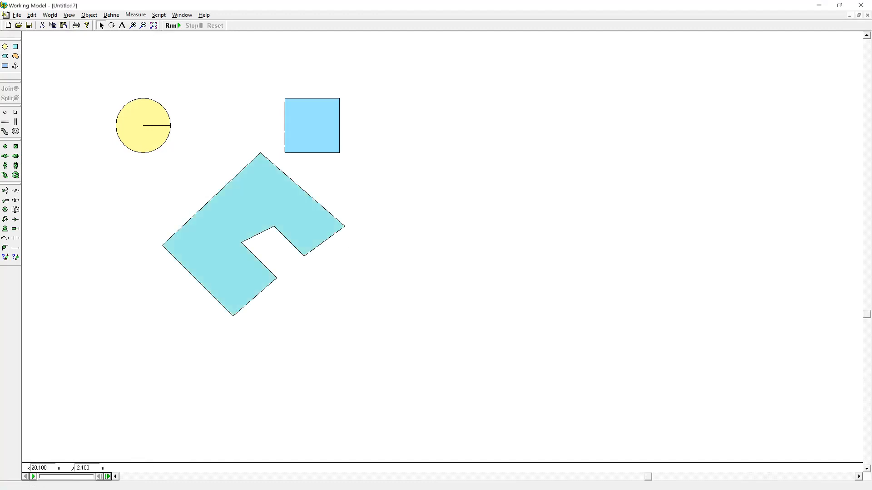
Add an orange curved body at the right, shift it down, and draw a long rectangle near the bottom.
click(15, 58)
click(484, 191)
click(588, 161)
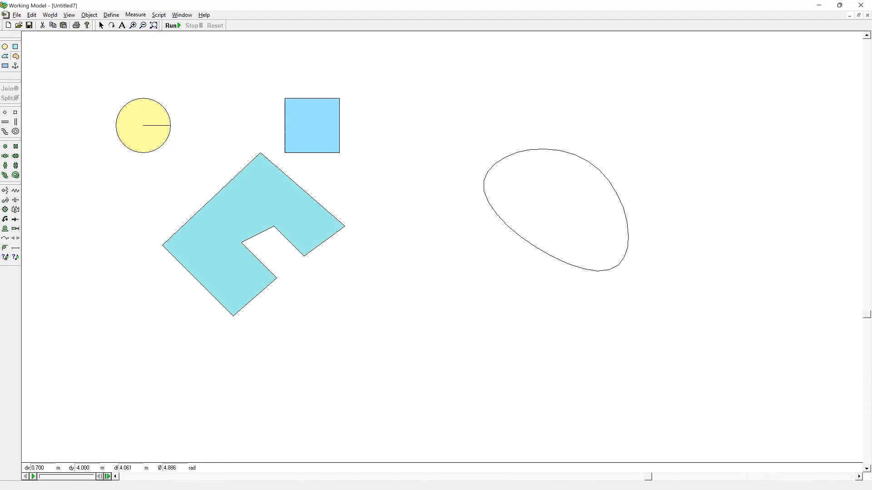
double_click(599, 259)
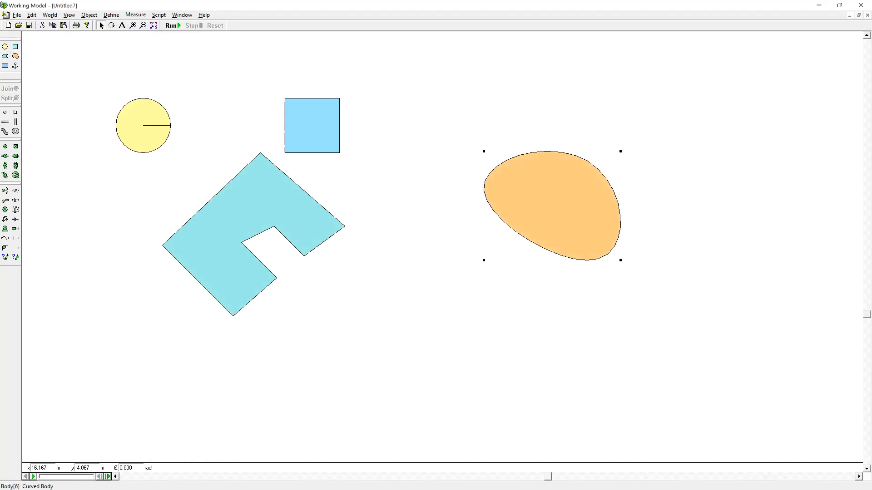
drag(557, 209, 592, 281)
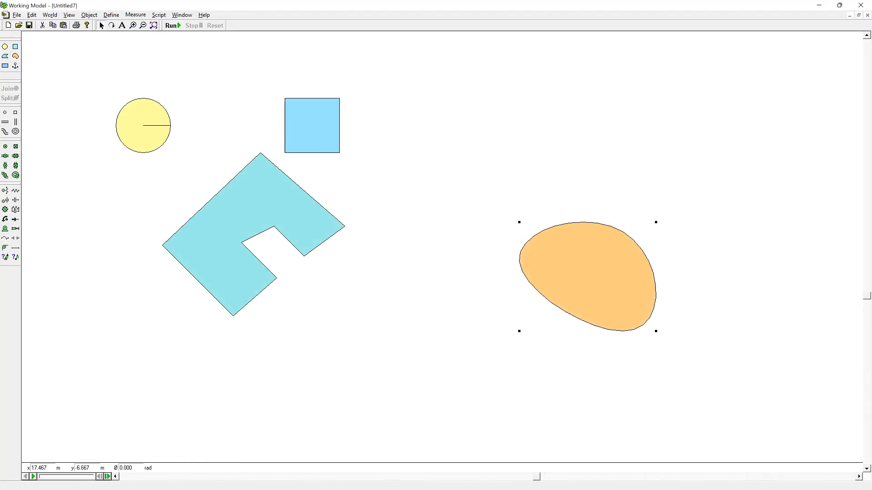
click(5, 65)
drag(320, 354, 522, 407)
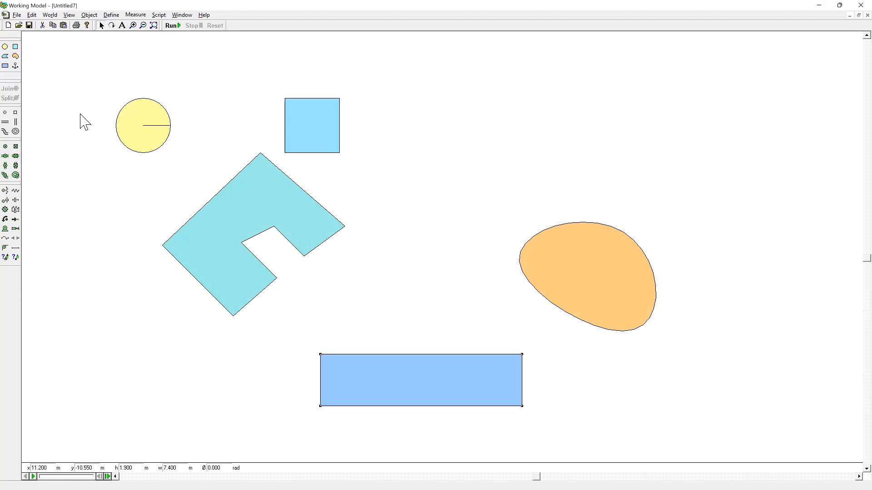
Pin the notched polygon with an anchor and nudge it slightly into place.
click(16, 67)
click(252, 204)
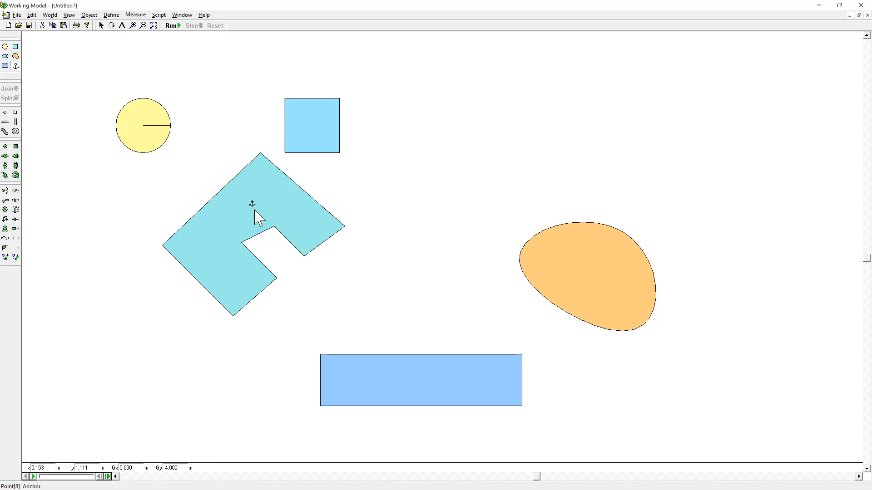
mouse_move(236, 218)
mouse_down()
mouse_move(224, 223)
mouse_move(231, 221)
mouse_up()
drag(317, 205, 315, 207)
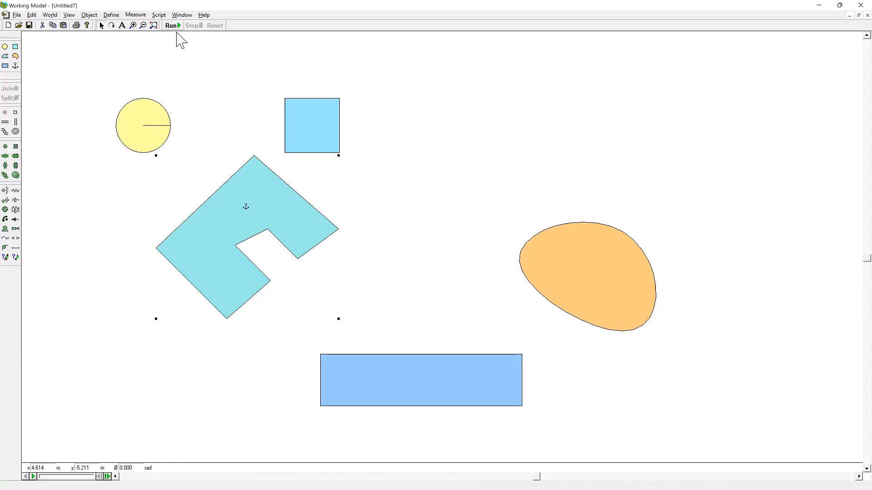
Run the simulation briefly, then stop and reset it.
click(173, 26)
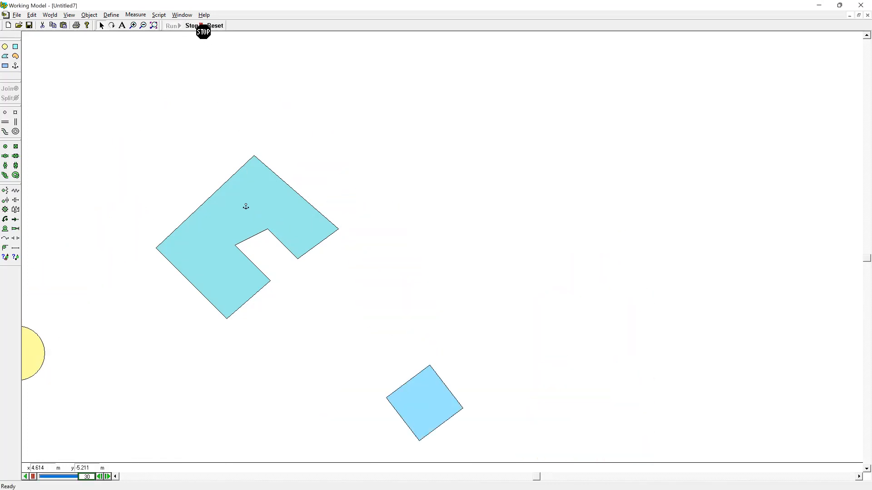
click(198, 27)
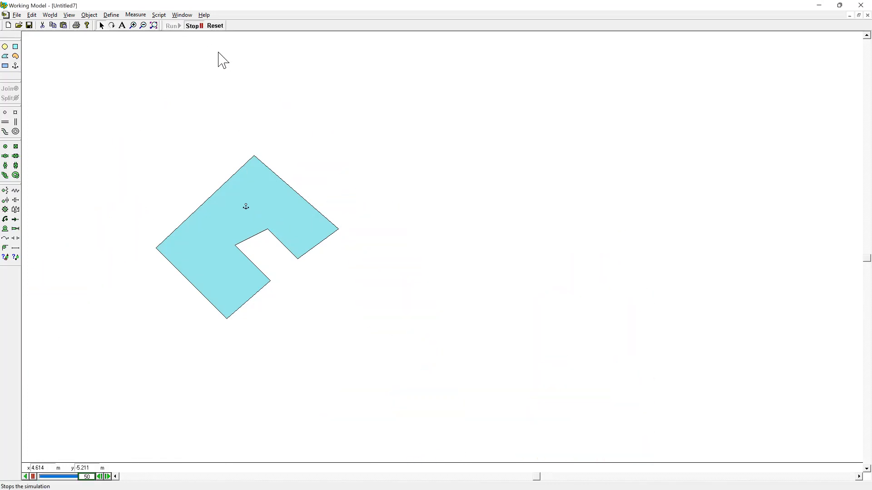
click(216, 26)
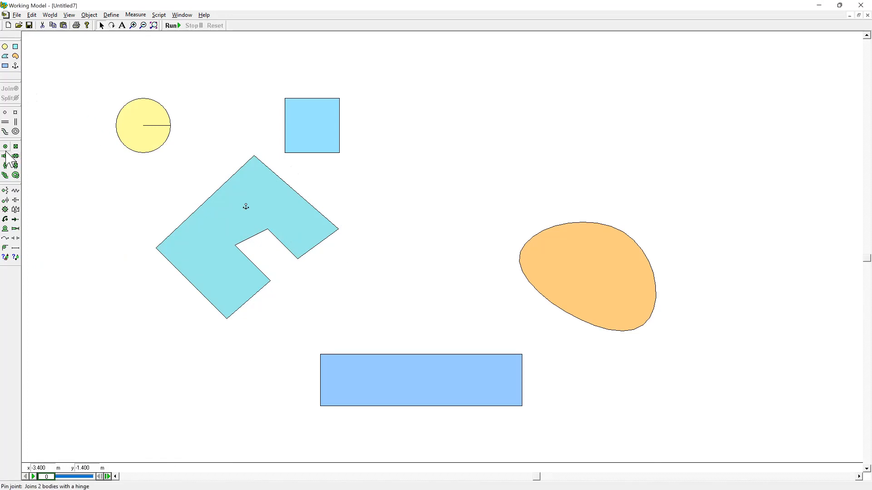
Join points at the square's centre and the long rectangle's left edge, then shift the pair right.
click(5, 112)
click(311, 124)
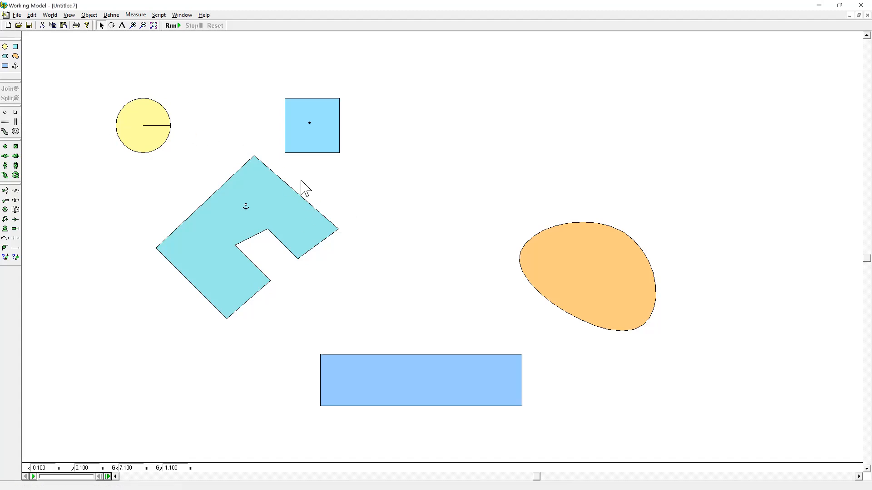
drag(358, 380, 418, 125)
click(5, 112)
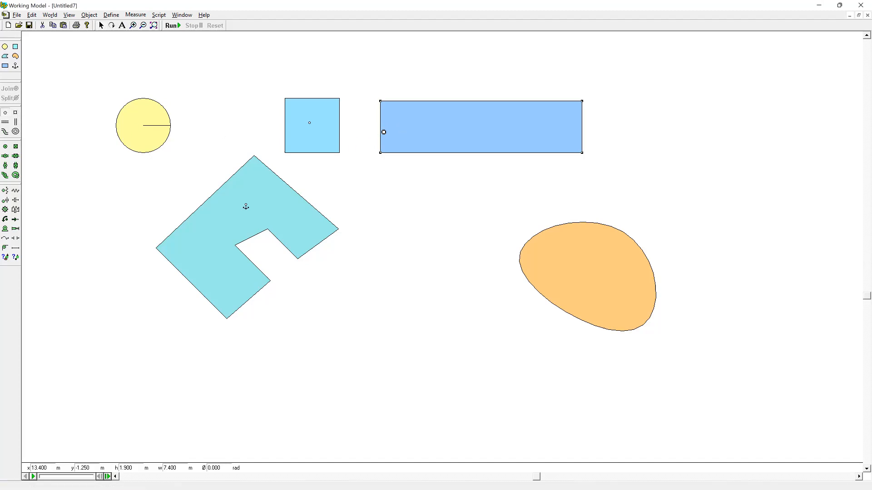
click(384, 133)
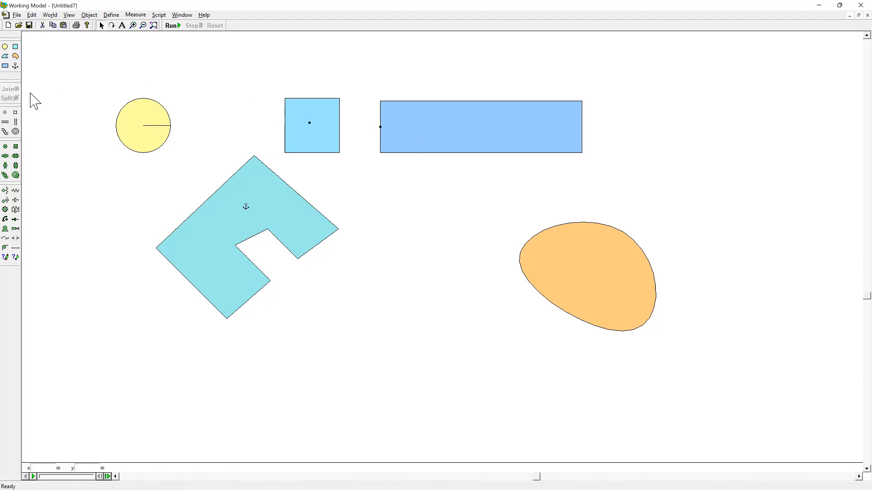
click(10, 89)
drag(365, 136, 395, 137)
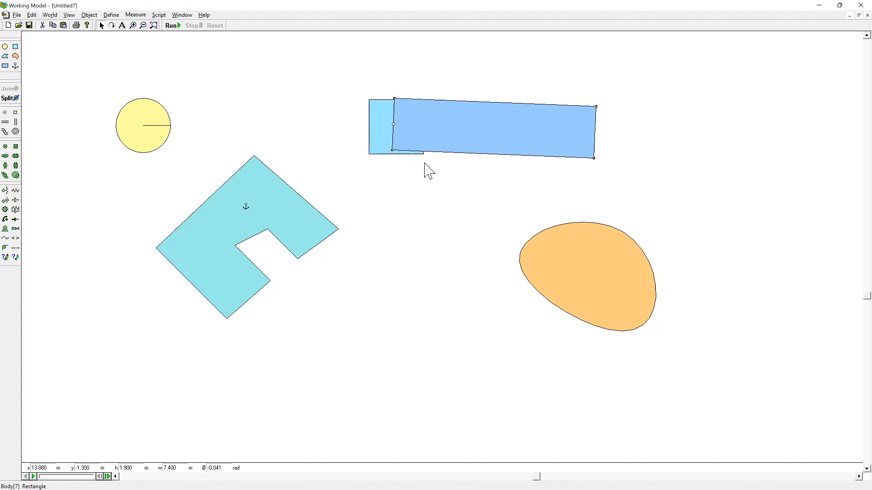
Place a motor at the orange curved body's centre and view its speed setting in Properties.
click(588, 275)
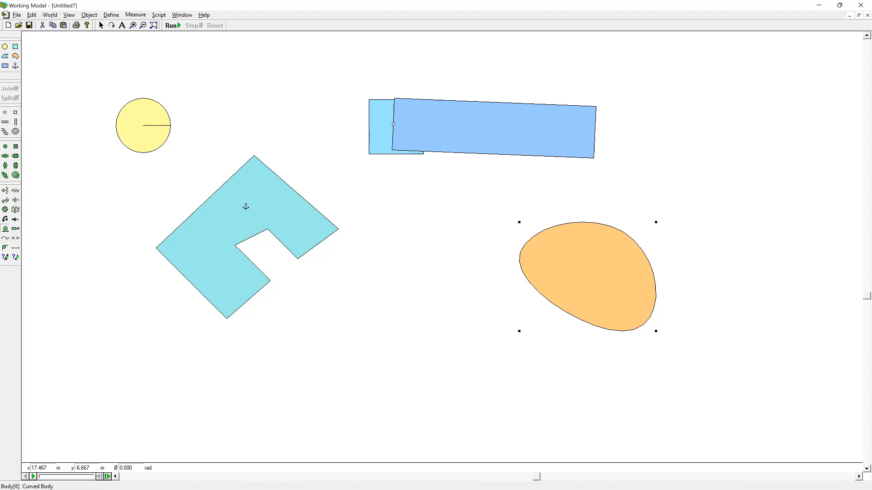
click(591, 275)
double_click(592, 274)
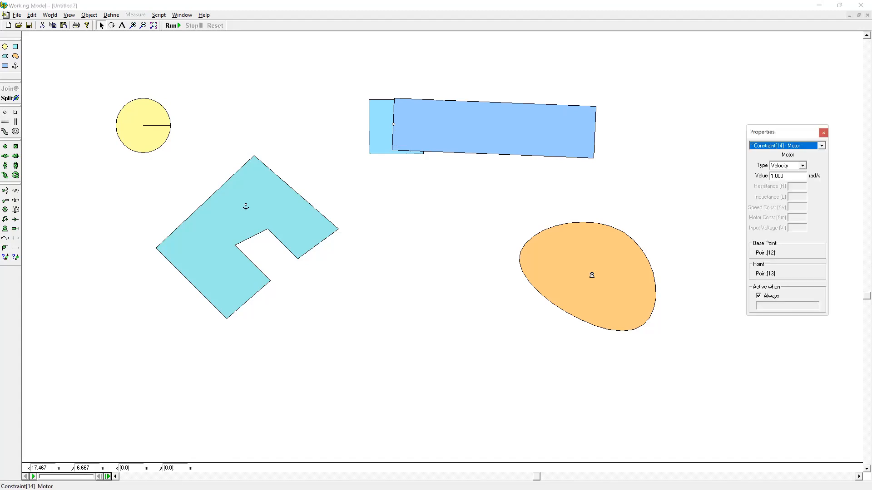
double_click(777, 176)
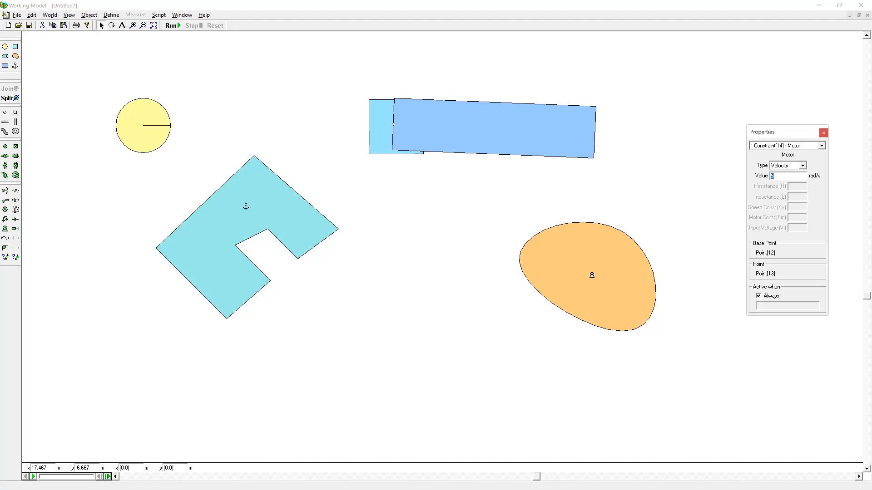
click(695, 195)
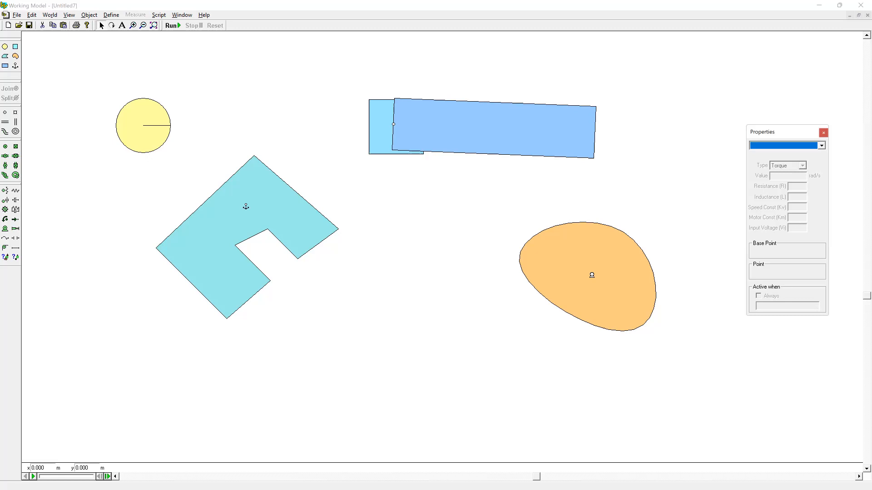
click(599, 290)
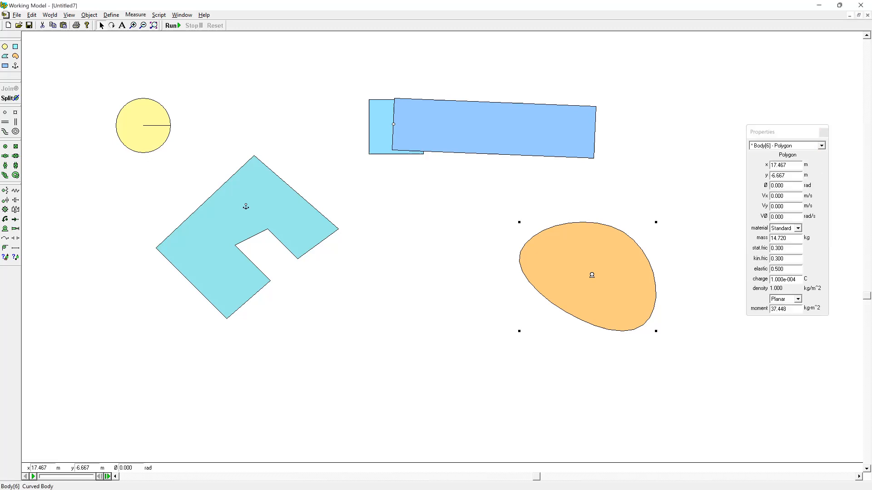
click(591, 275)
Run the simulation twice, stopping and resetting to the start frame each time.
click(179, 27)
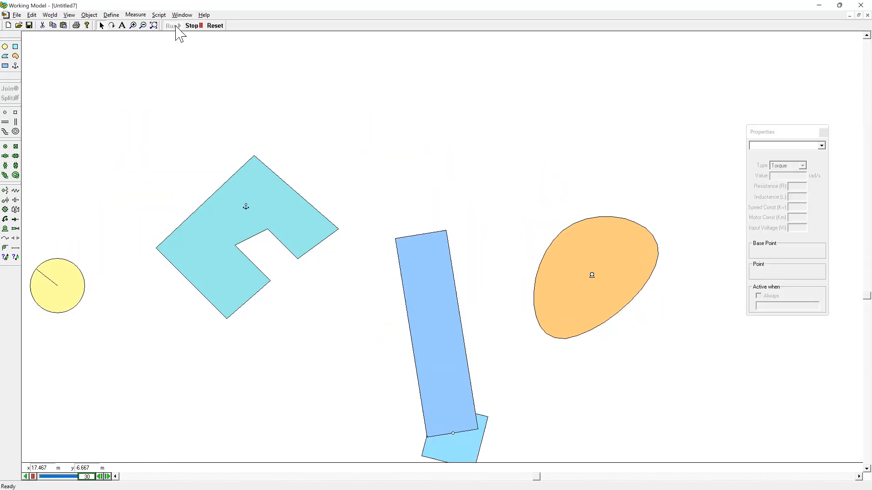
click(194, 26)
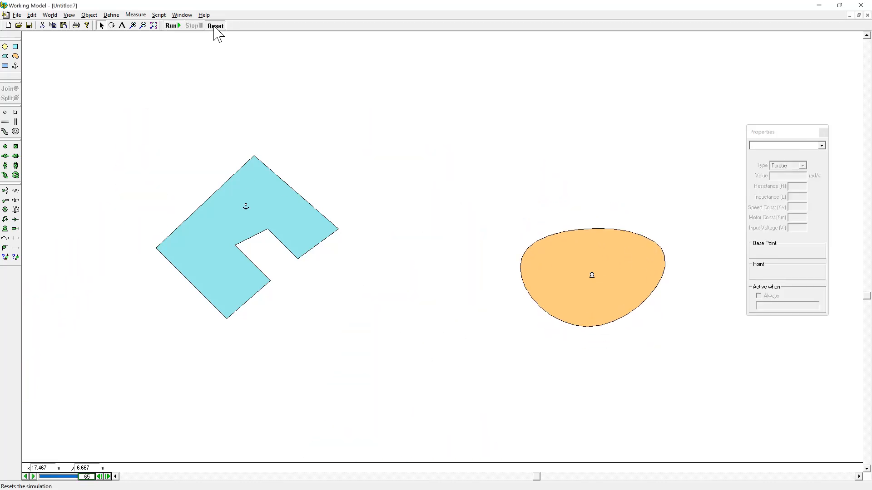
click(215, 26)
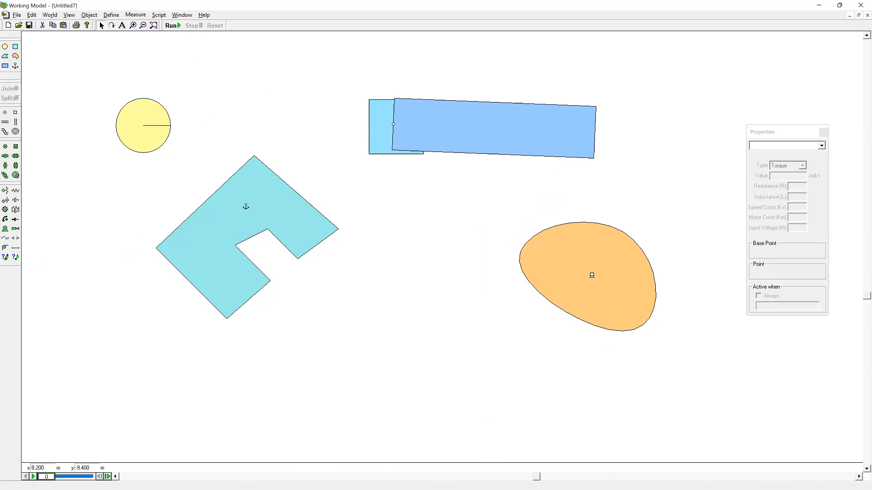
click(175, 26)
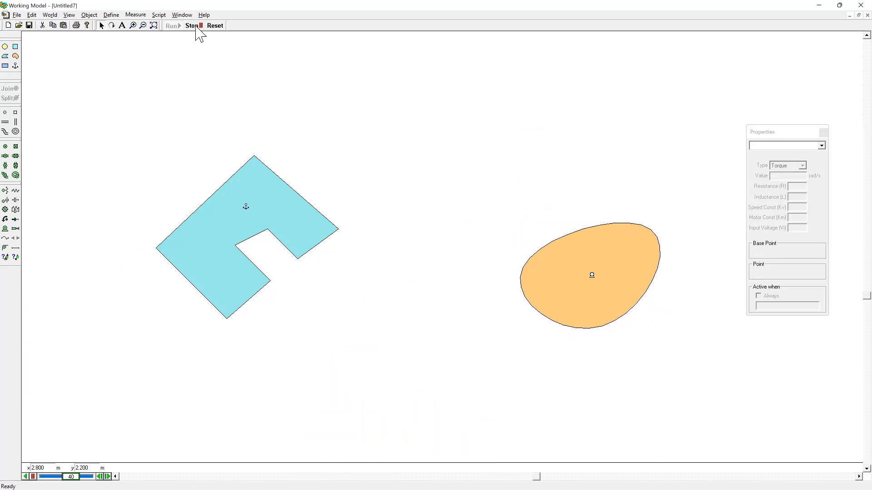
click(193, 26)
click(215, 26)
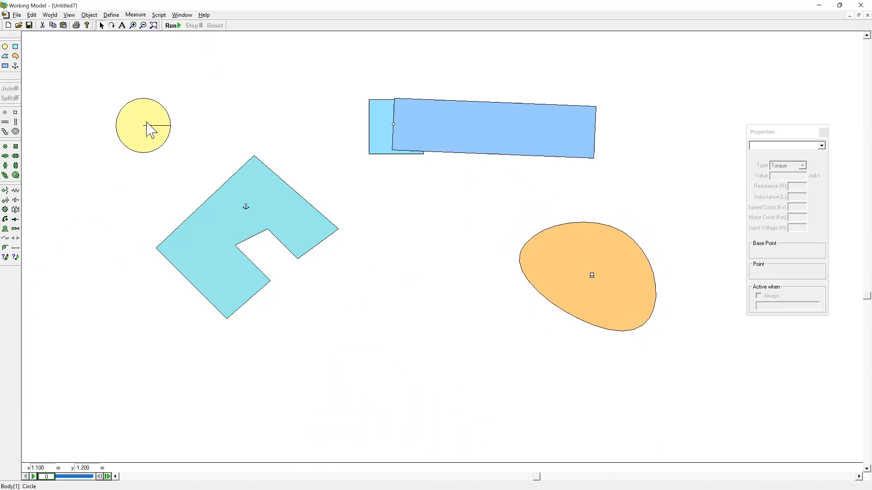
Move the yellow circle up and right to x 1.400 m, y −0.700 m, then rerun and reset.
drag(144, 126, 165, 122)
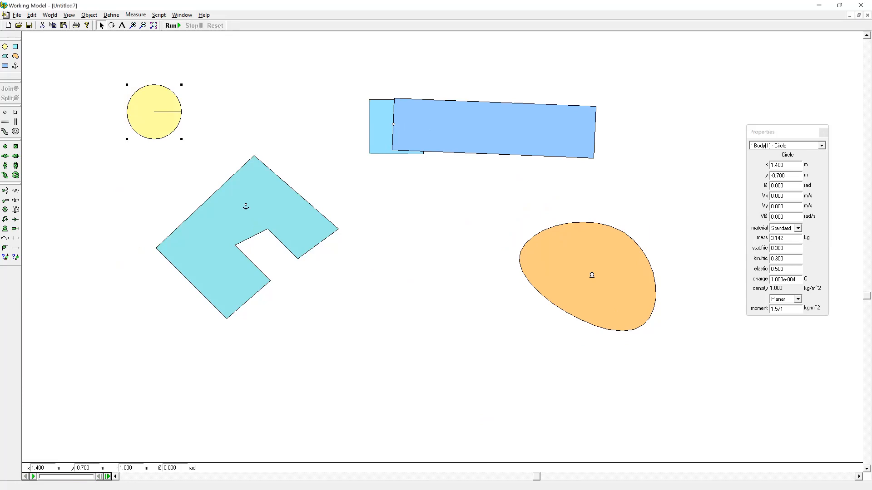
click(173, 26)
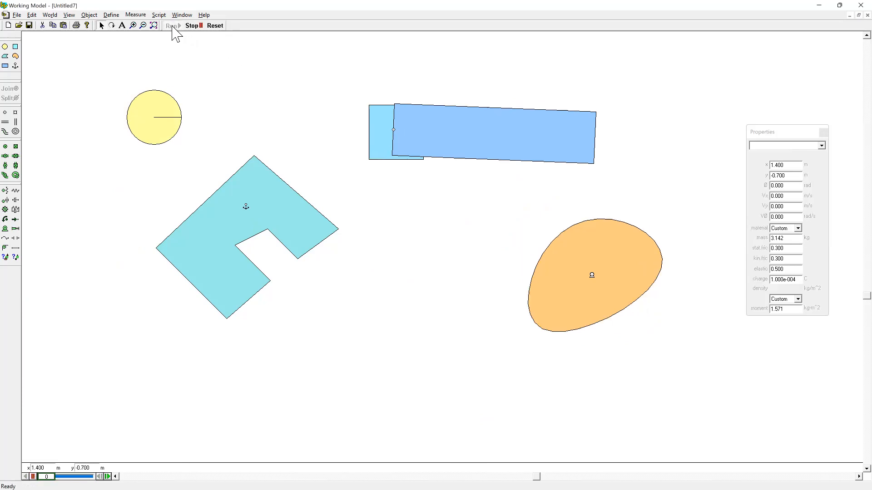
click(196, 27)
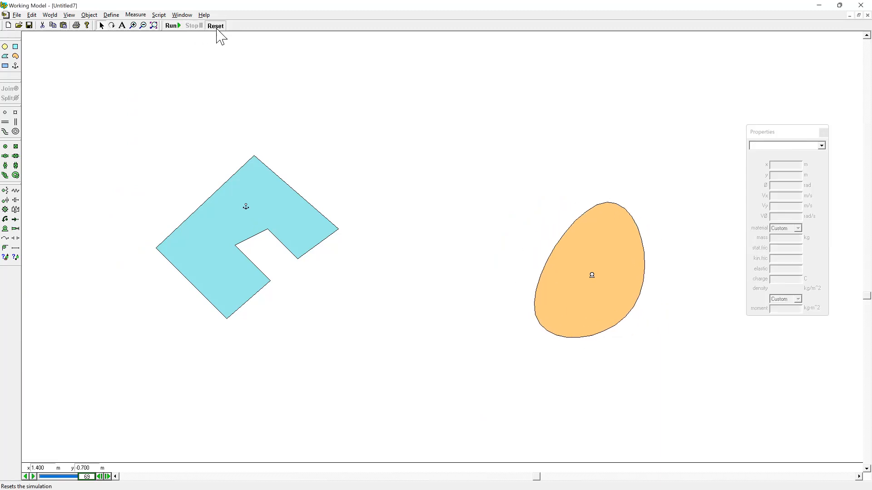
click(216, 34)
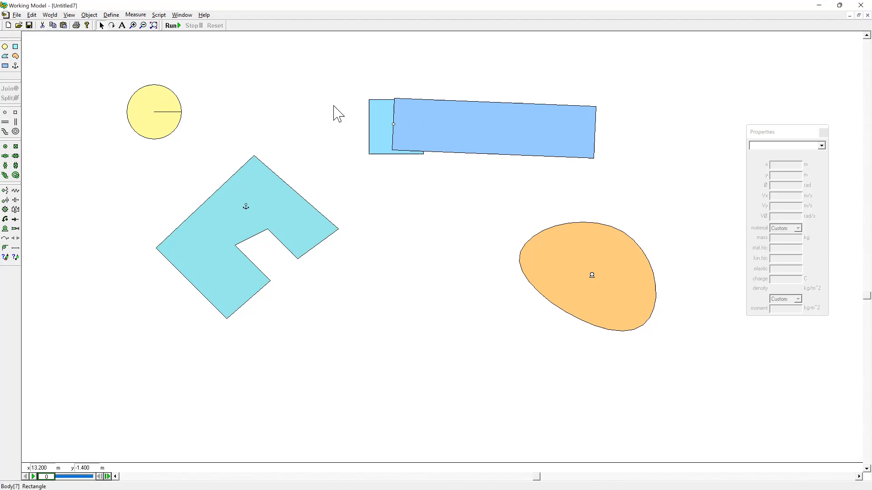
Close Untitled7, cancelling the first attempt, then discard its changes on the second close.
click(867, 15)
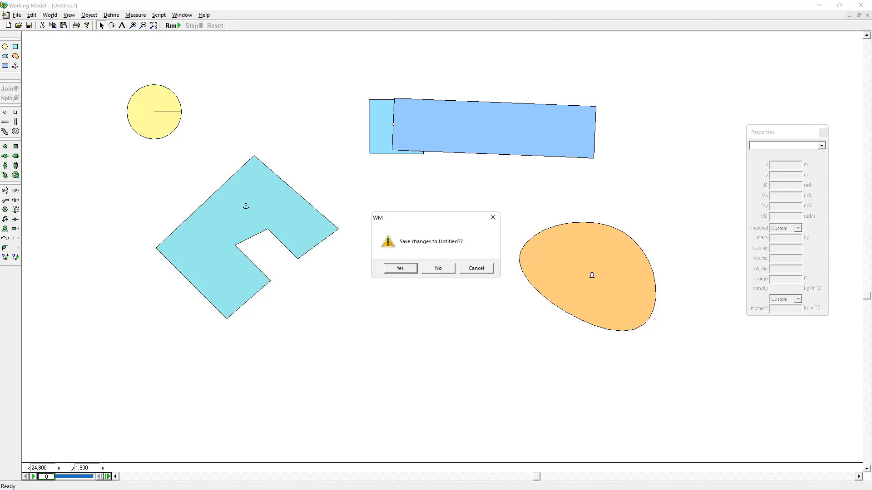
click(493, 218)
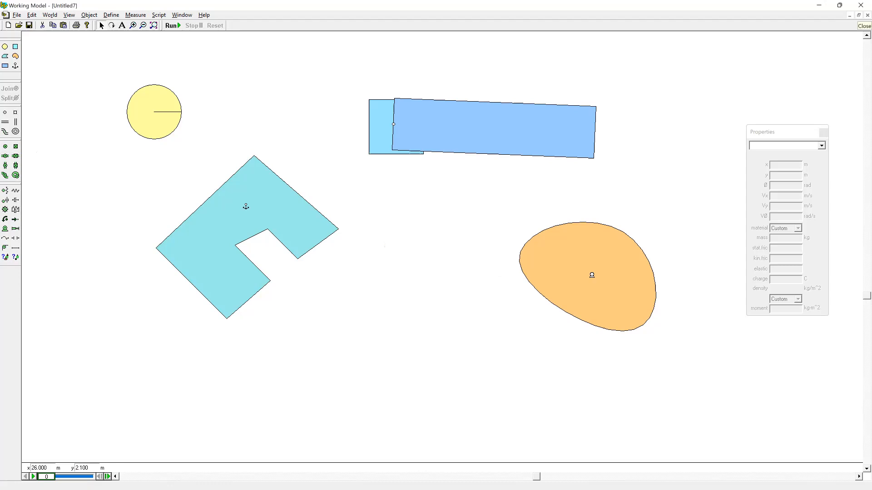
click(867, 15)
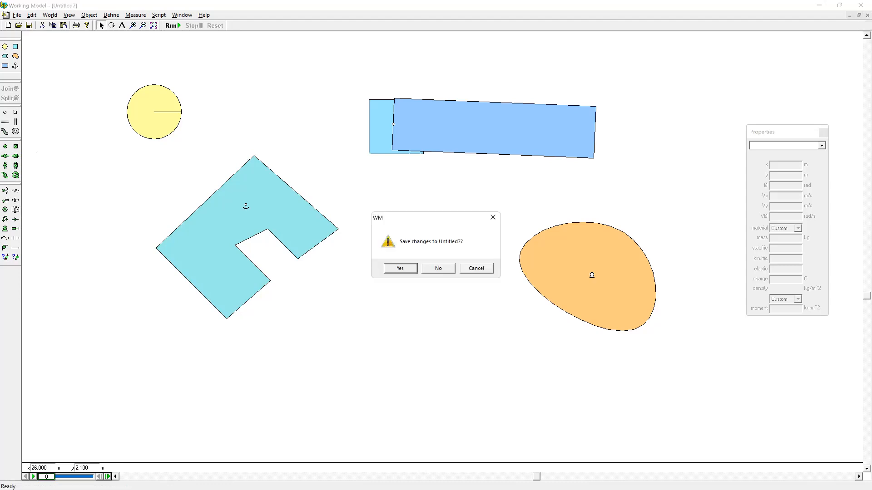
key(n)
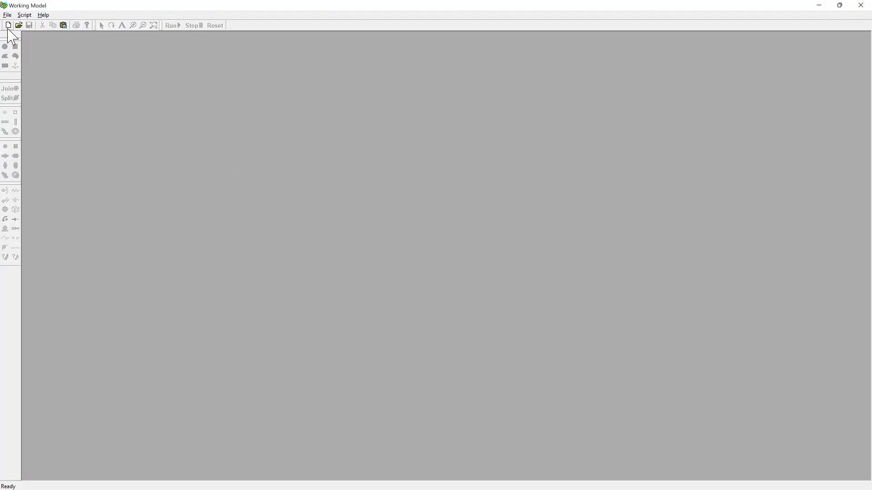
click(12, 29)
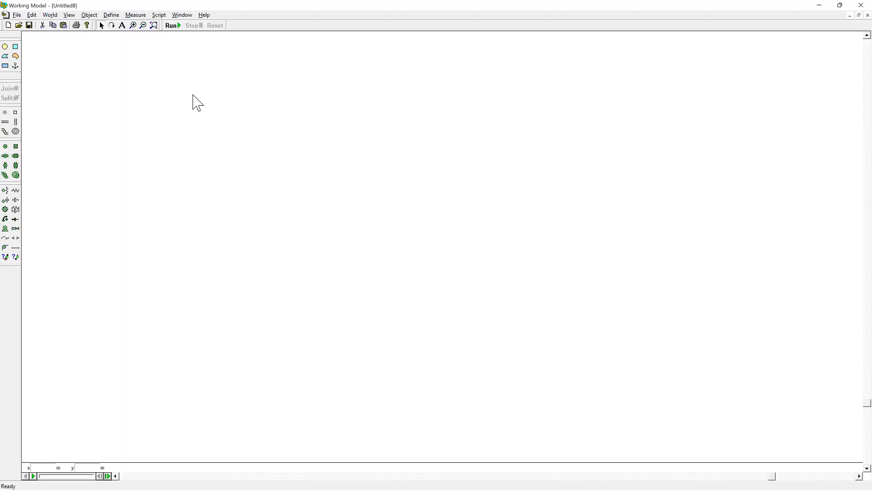
click(32, 15)
click(50, 16)
click(50, 17)
click(31, 15)
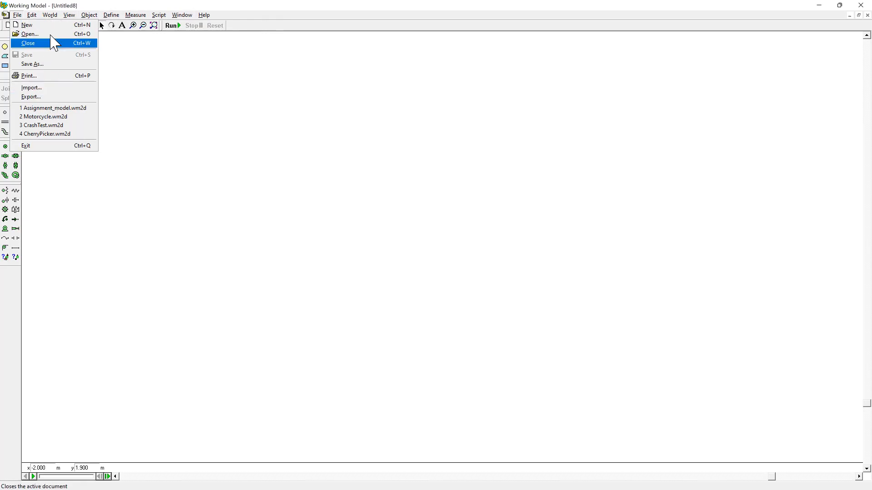
click(21, 18)
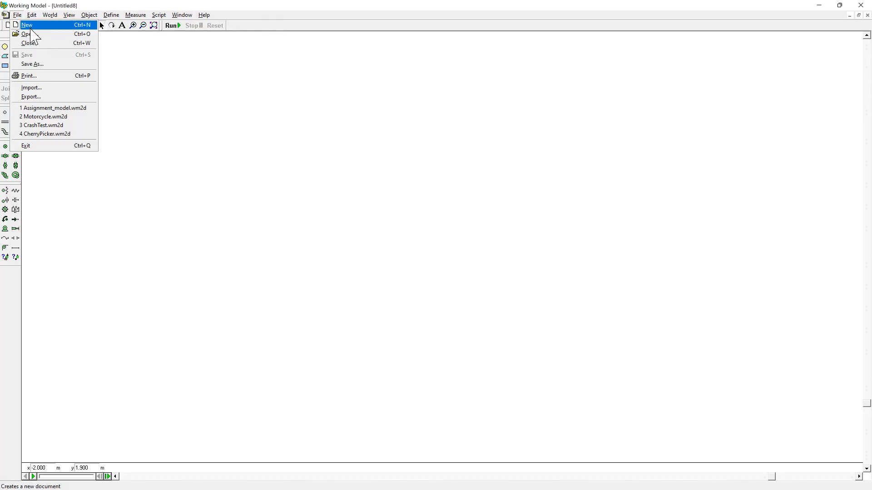
mouse_move(31, 15)
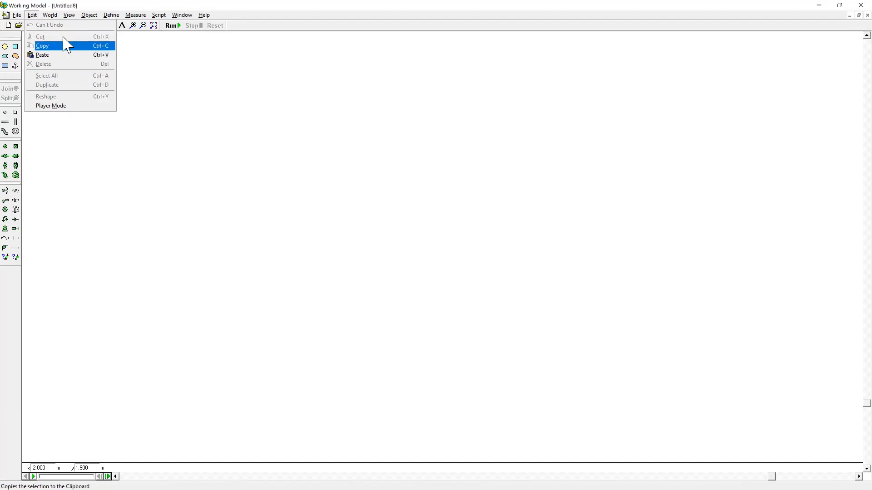
click(50, 15)
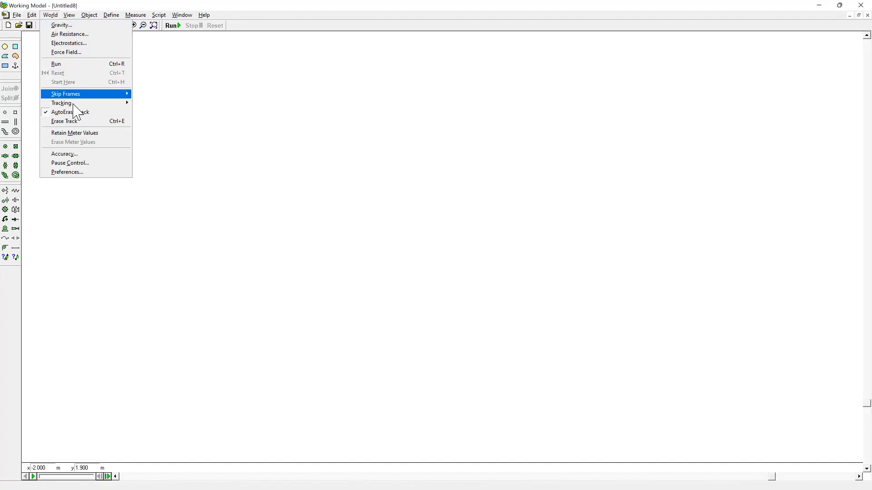
mouse_move(73, 95)
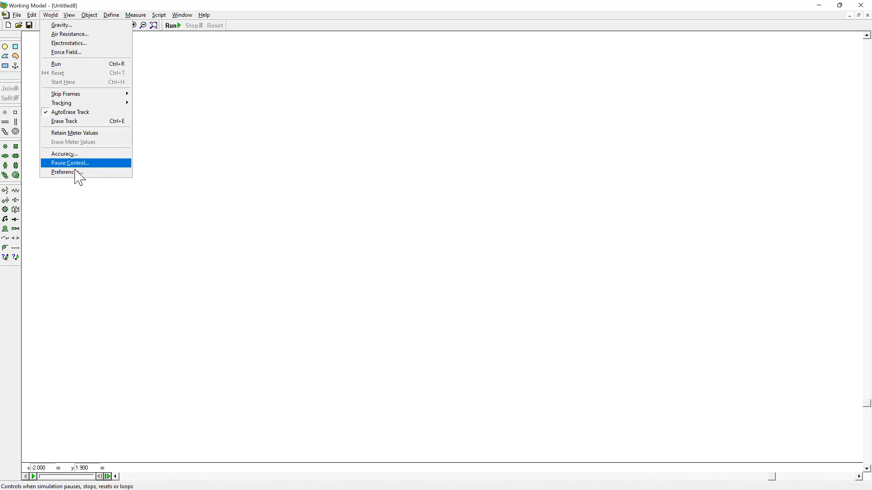
mouse_move(71, 18)
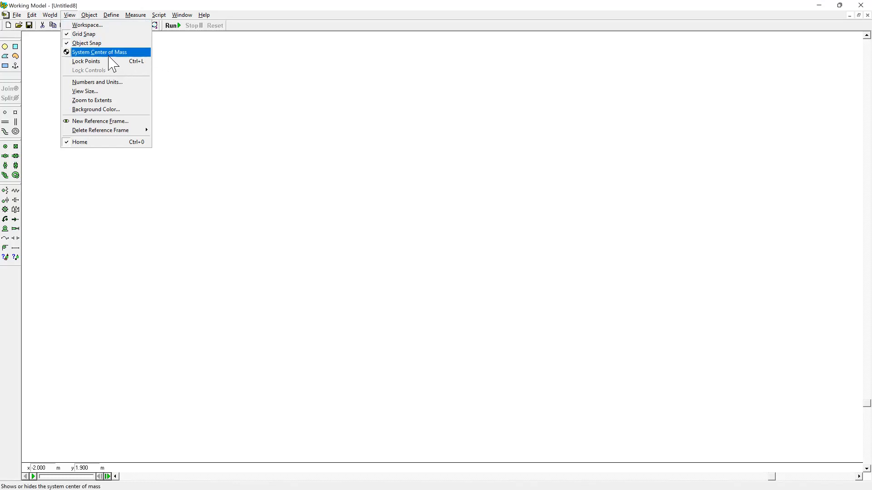
In the Workspace settings, turn on rulers, grid lines, X,Y axes and the Simple toolbar.
click(90, 28)
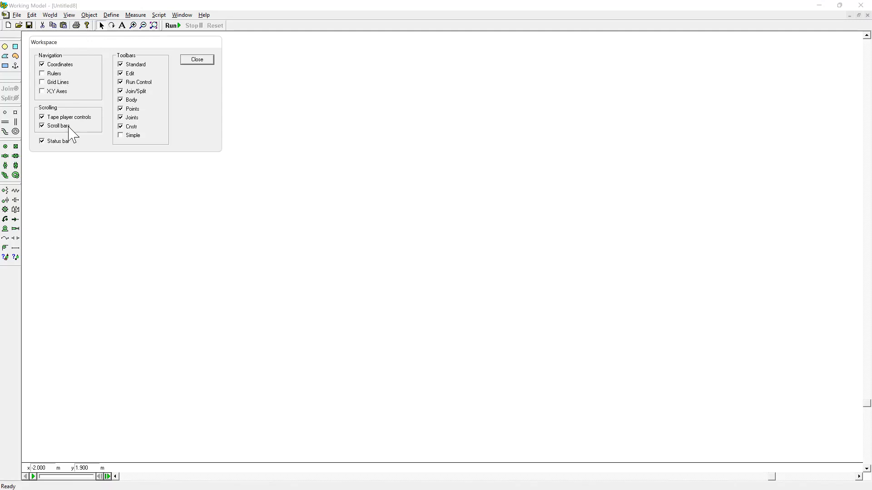
click(44, 65)
click(42, 64)
click(42, 74)
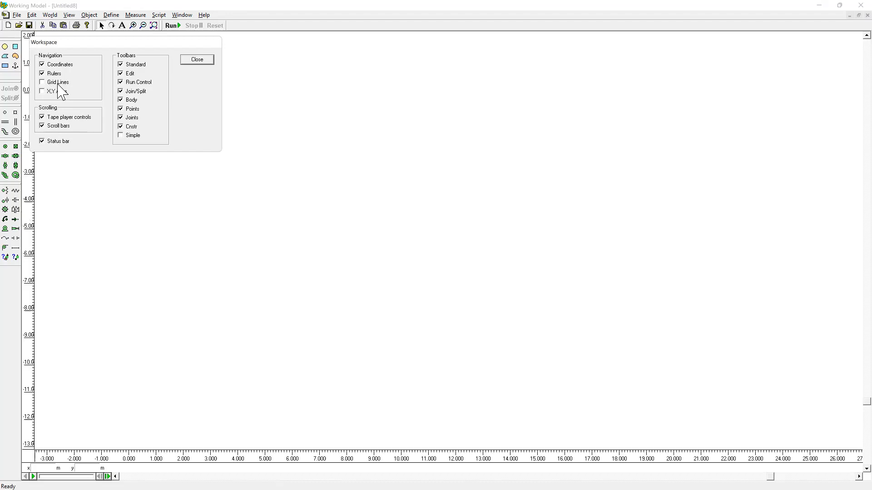
click(44, 83)
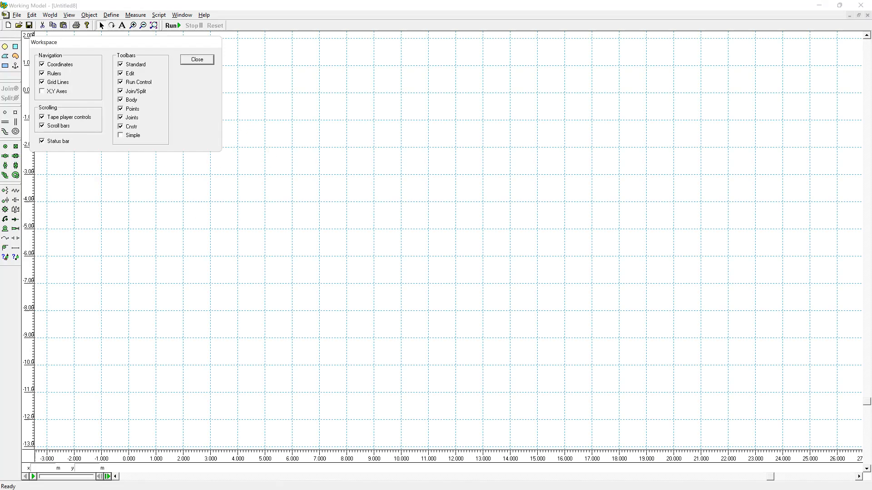
click(48, 91)
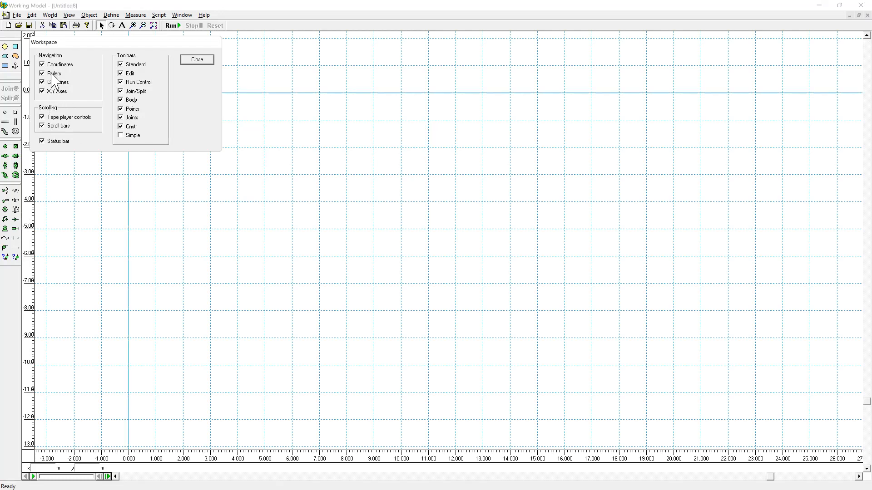
click(121, 136)
click(121, 136)
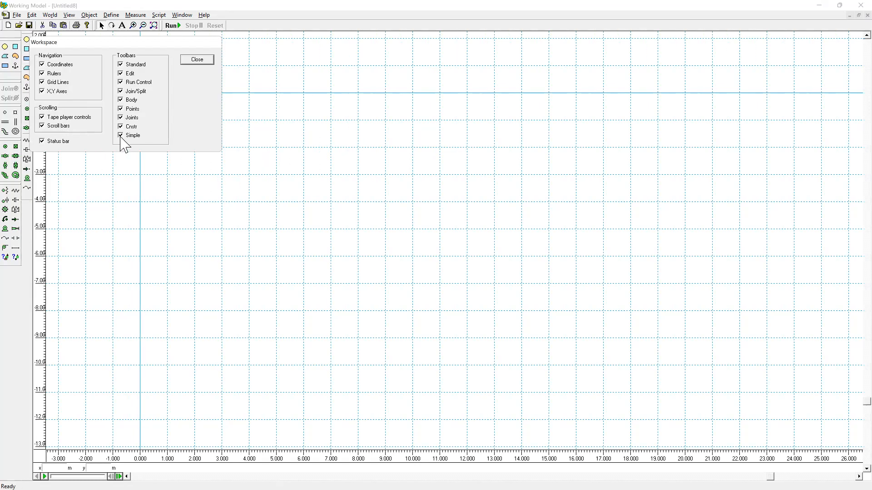
click(121, 136)
click(203, 63)
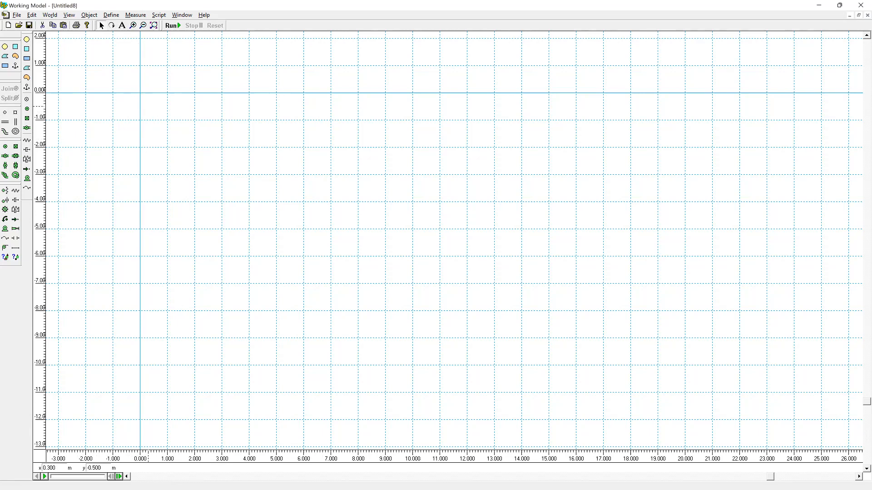
Scroll the canvas so the axes' origin sits near the middle, then pick the Rectangle tool.
drag(771, 477, 571, 477)
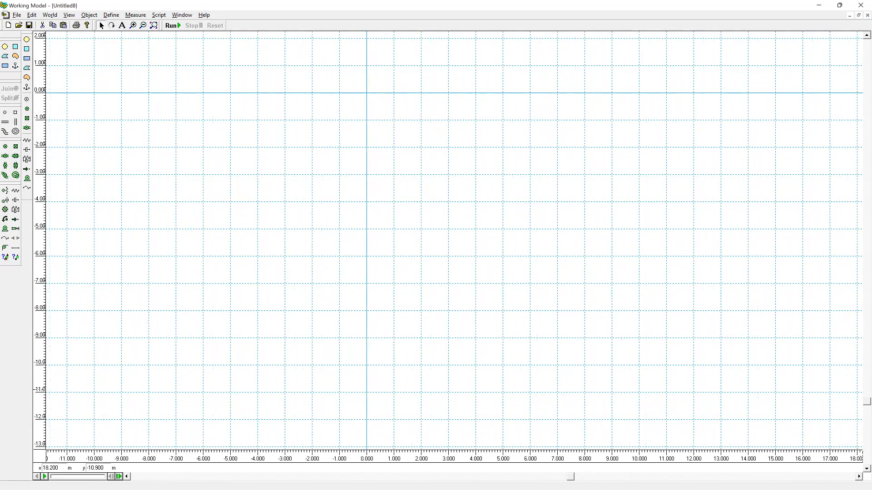
drag(867, 402, 867, 250)
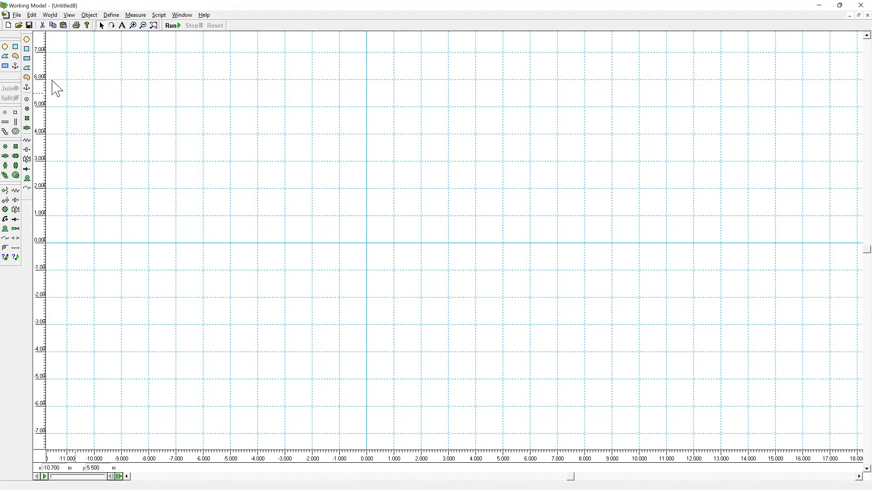
click(6, 66)
Draw a long thin rectangle near y = 4, let it fall in a run, then stop and reset.
mouse_move(381, 120)
mouse_down()
mouse_move(459, 142)
mouse_move(530, 143)
mouse_up()
mouse_move(475, 133)
mouse_down()
mouse_move(492, 151)
mouse_move(478, 130)
mouse_up()
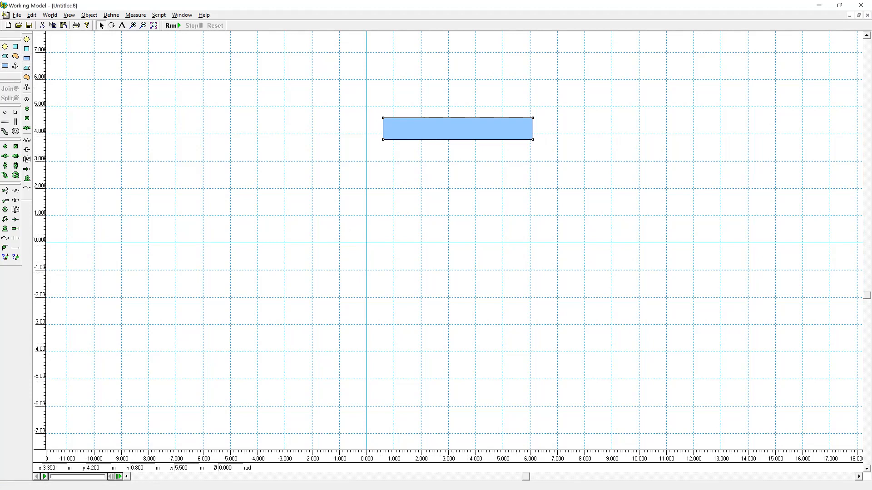
click(175, 27)
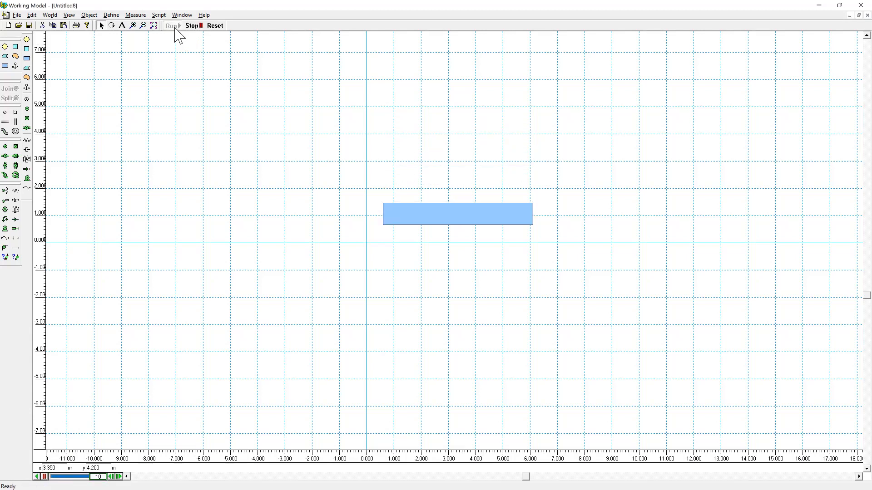
click(193, 26)
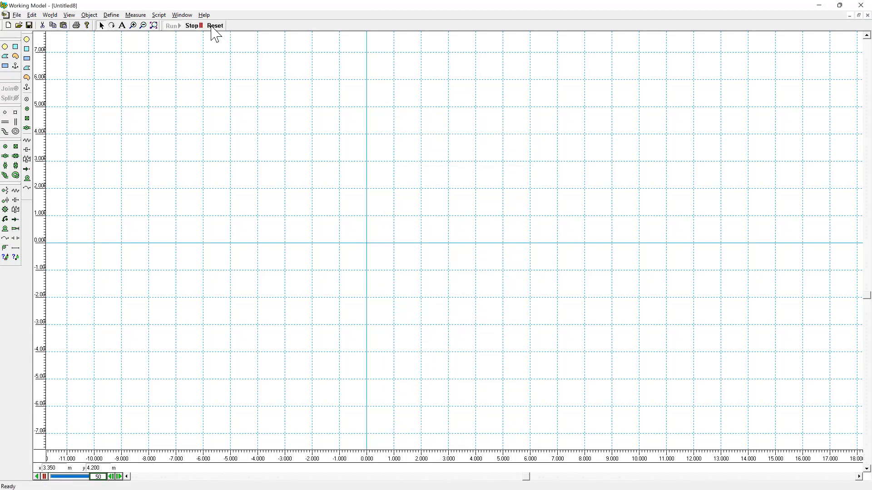
click(216, 27)
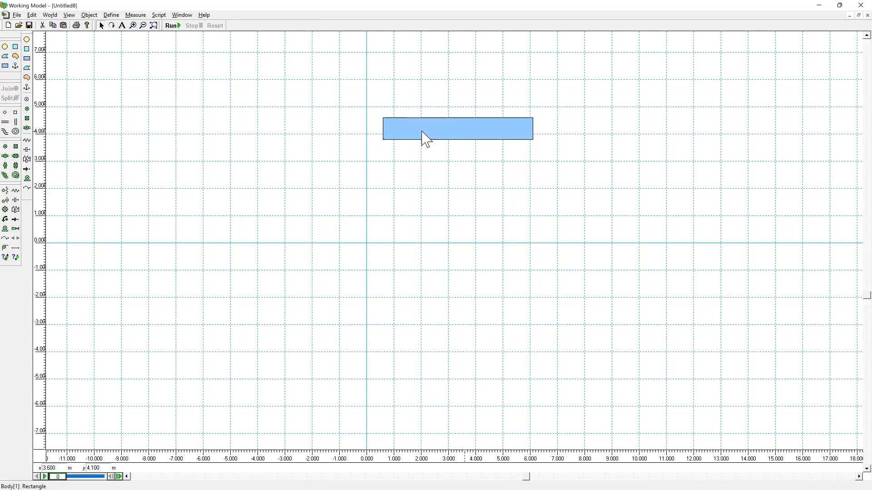
Drag the rectangle until it is centred at about x 3.550 m, y 3.900 m.
drag(426, 138, 448, 113)
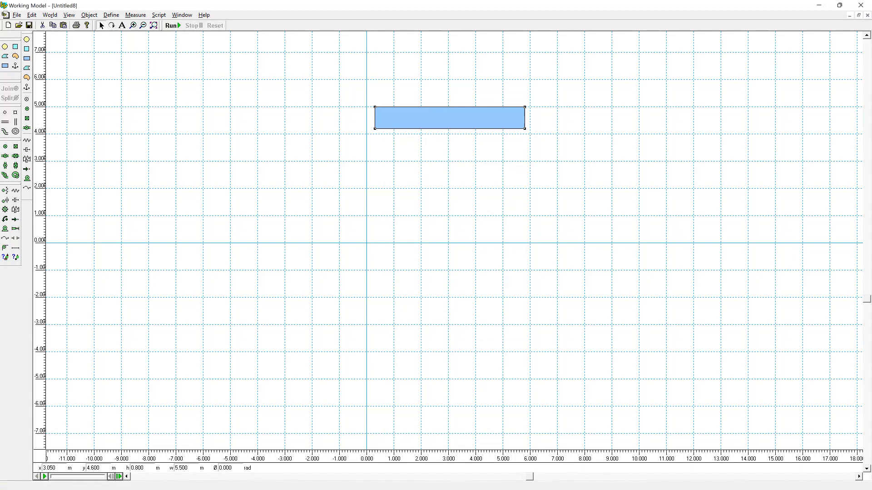
mouse_move(470, 116)
mouse_down()
mouse_move(484, 126)
mouse_move(486, 116)
mouse_up()
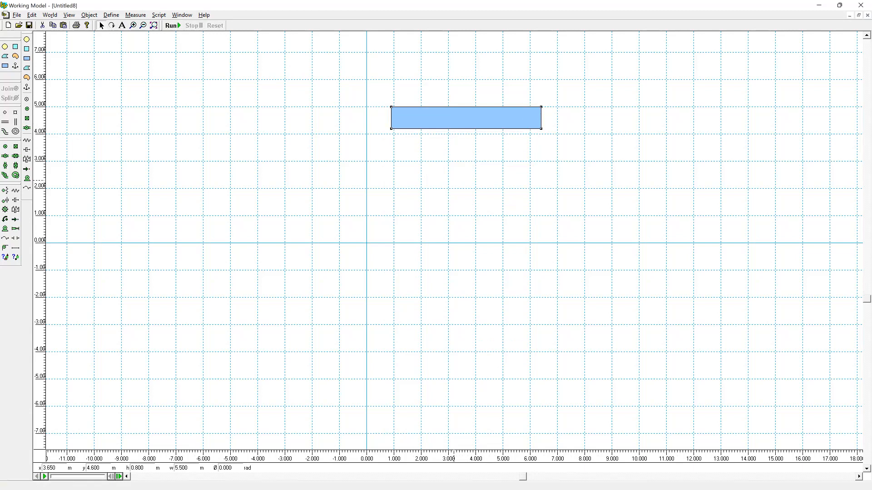
drag(457, 115, 490, 135)
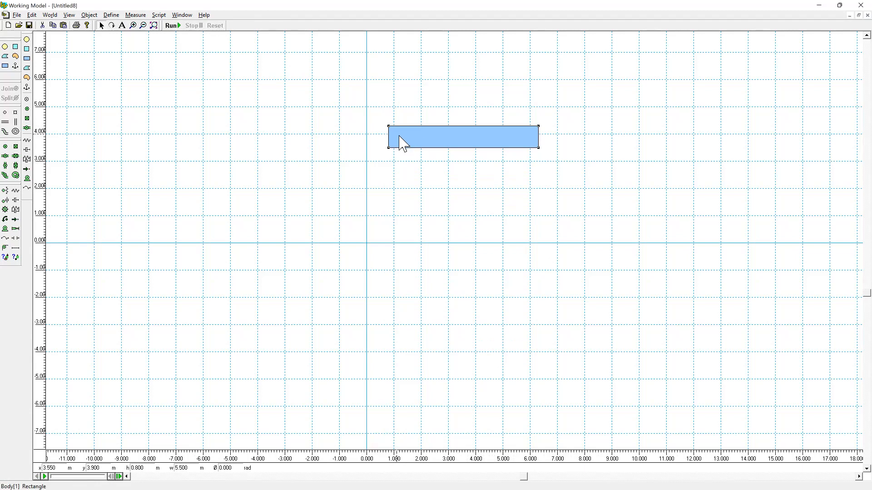
Pin the rectangle near its left end, tilt it slightly, then run and stop the swinging pendulum.
click(6, 148)
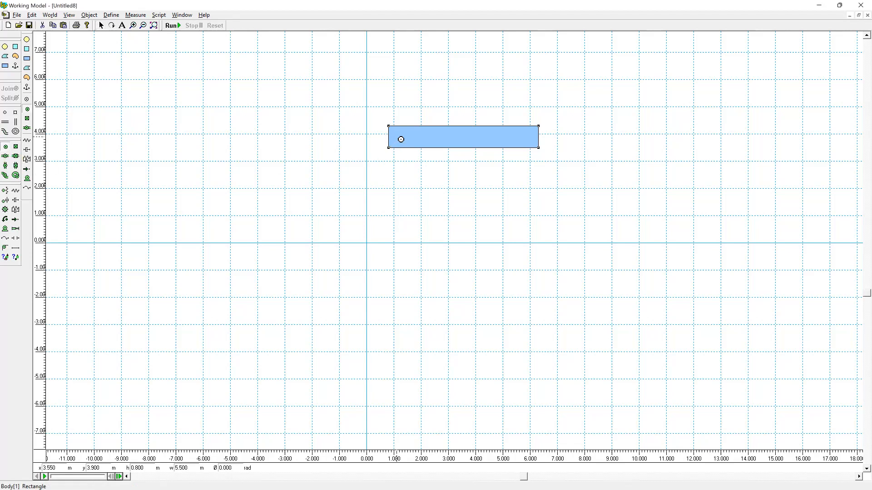
click(399, 137)
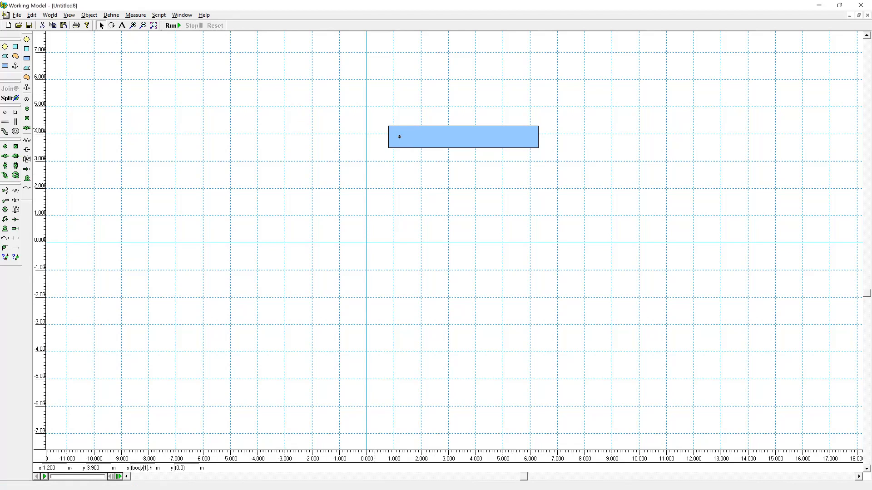
drag(525, 137, 538, 119)
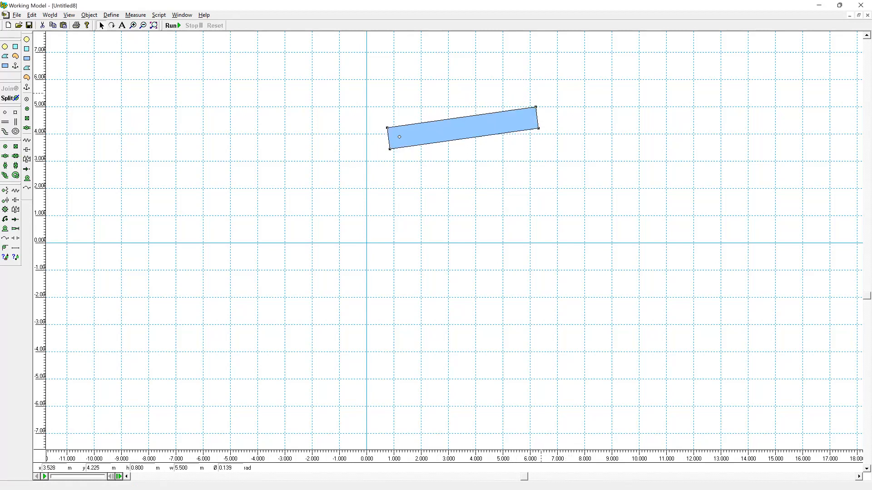
click(177, 27)
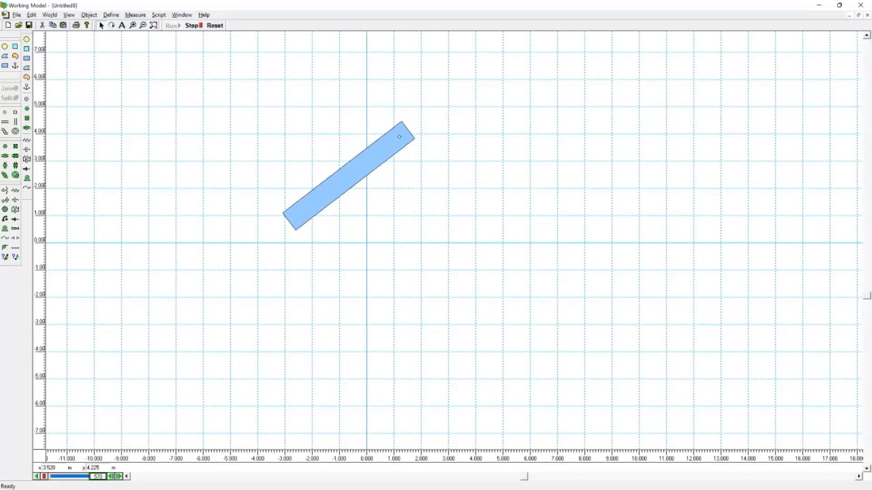
click(194, 26)
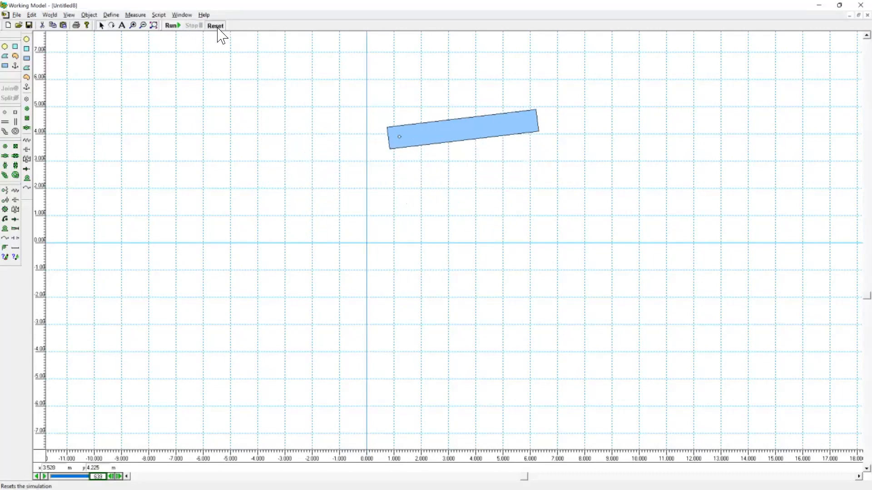
Reset the pendulum to frame 0 at its 0.139 rad tilt and select the rectangle.
click(215, 26)
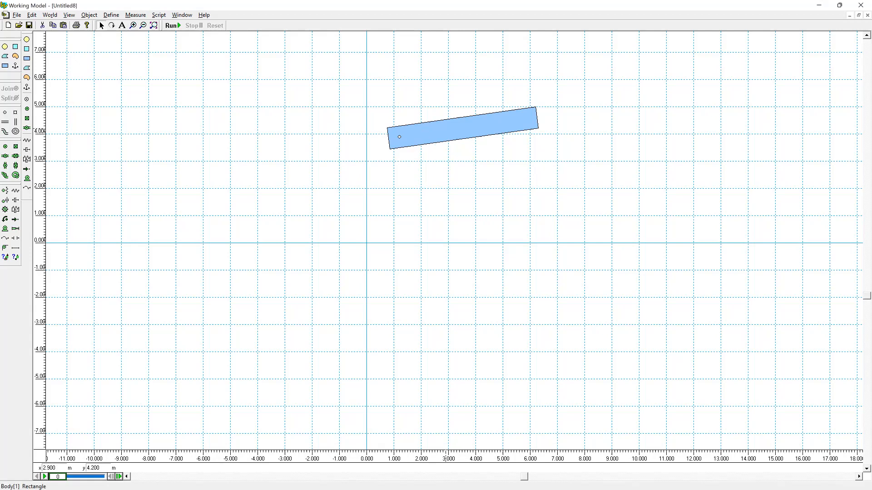
click(465, 126)
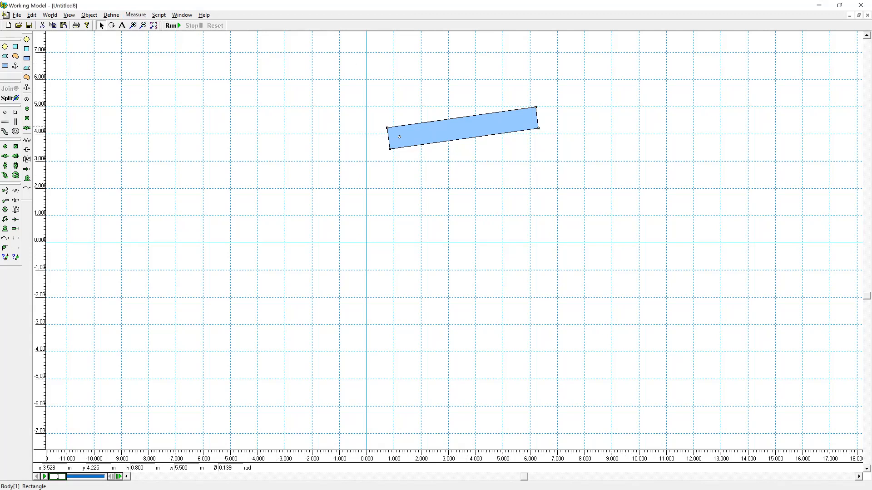
Attach a velocity vector to the selected rectangle via Define > Vectors > Velocity.
click(136, 15)
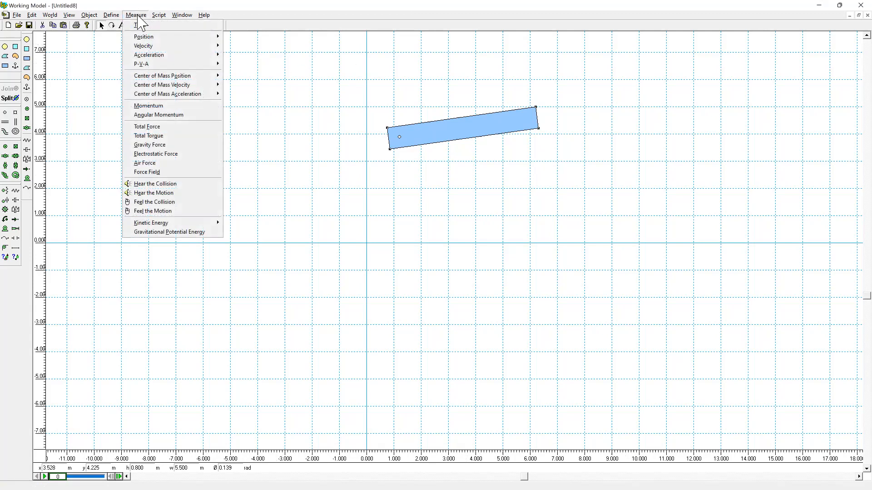
click(119, 17)
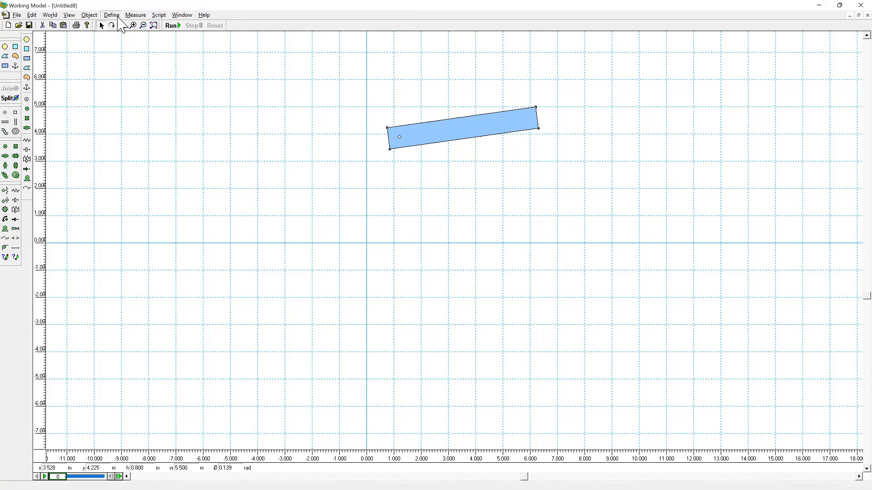
click(118, 17)
mouse_move(132, 25)
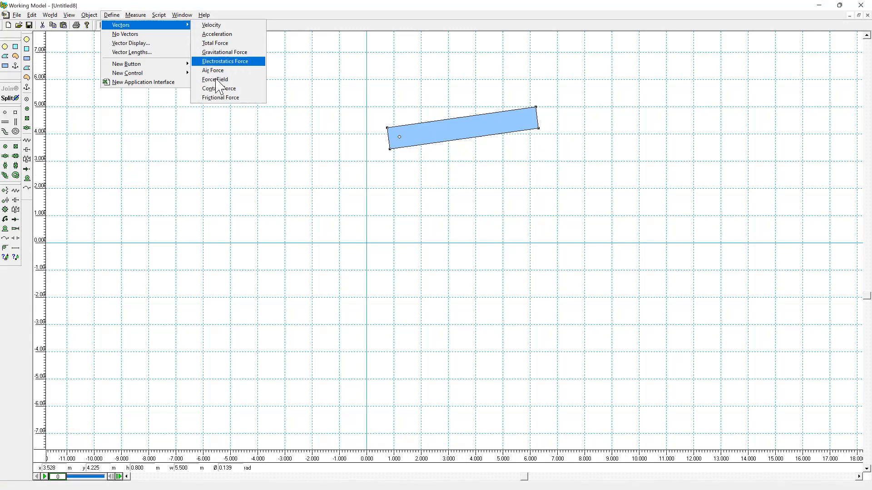
click(211, 25)
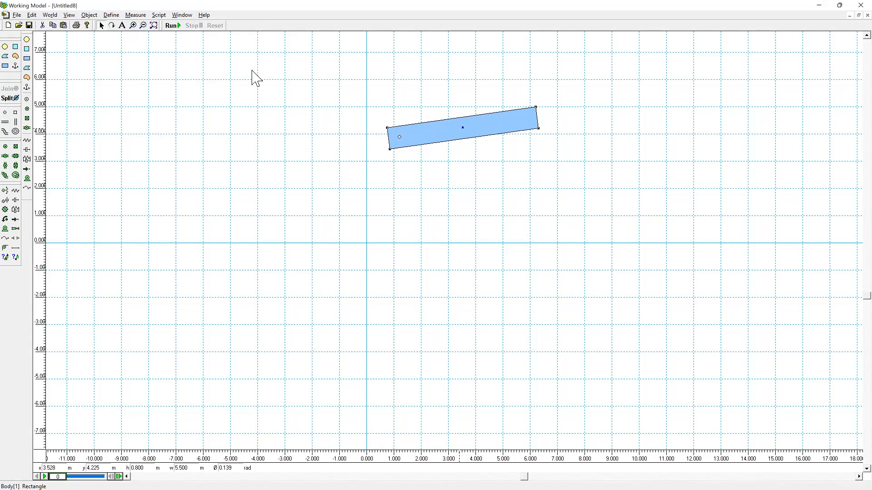
Run the pendulum to watch its velocity arrow and m/s readouts, then stop it.
click(178, 26)
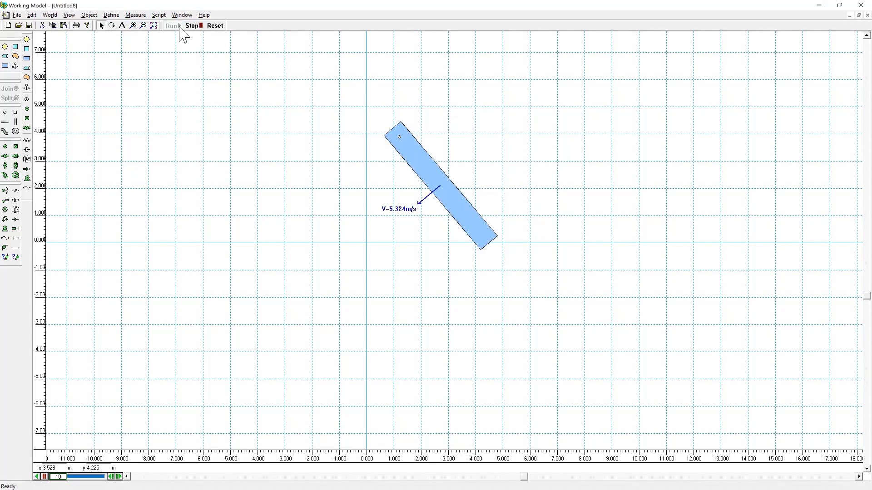
click(202, 26)
Reset the pendulum and open the rectangle's Properties showing its 4.400 kg mass and tilt.
click(216, 26)
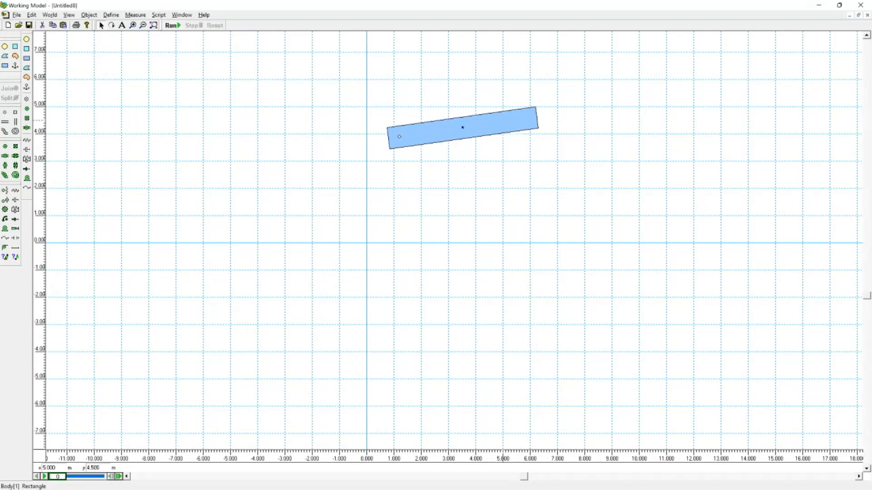
double_click(503, 120)
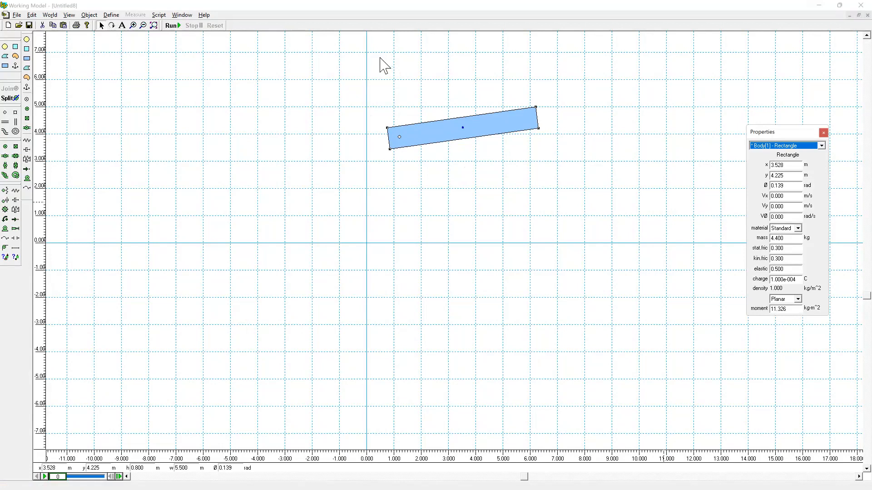
click(51, 16)
click(68, 15)
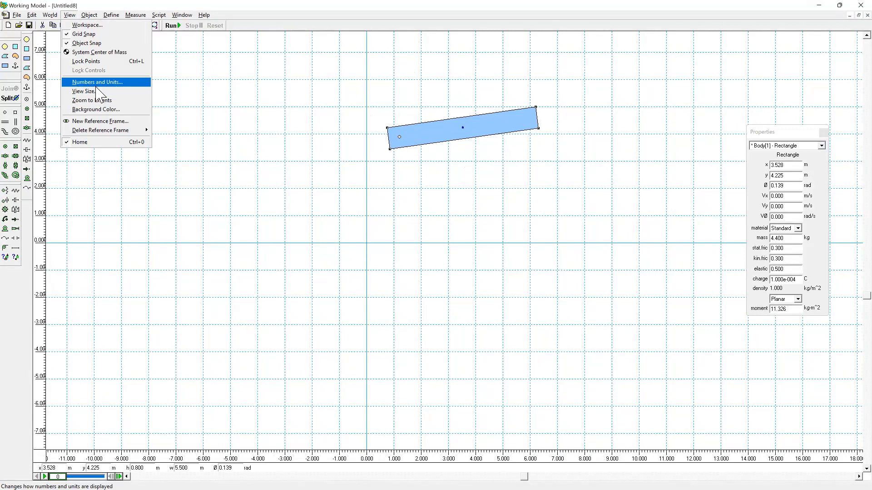
Set Numbers and Units to SI (degrees), with rotational velocity in Revs/min and frequency in Hertz.
click(119, 82)
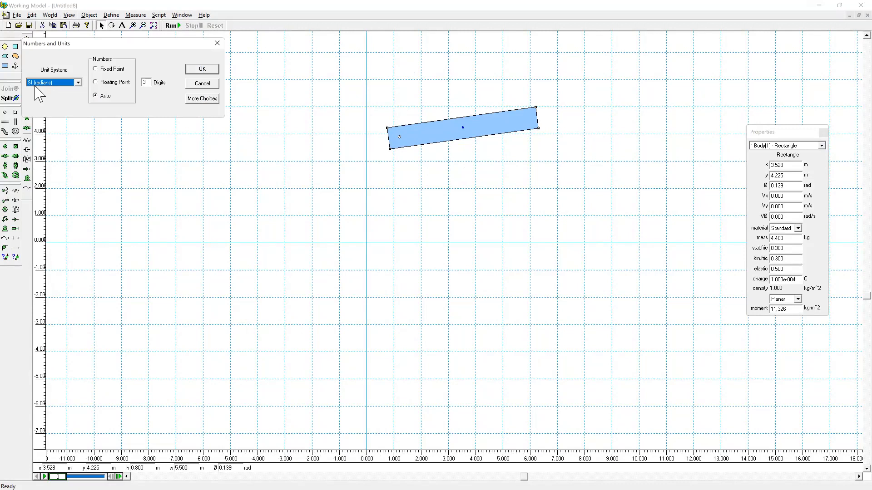
click(68, 85)
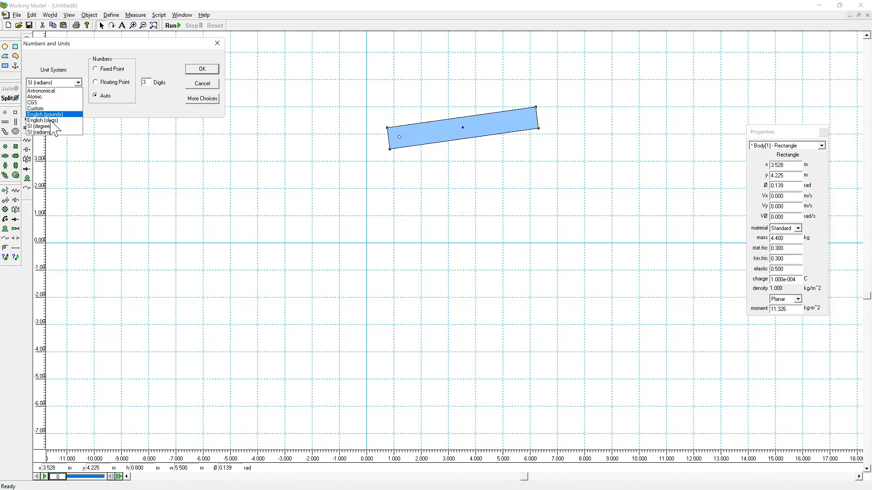
click(53, 127)
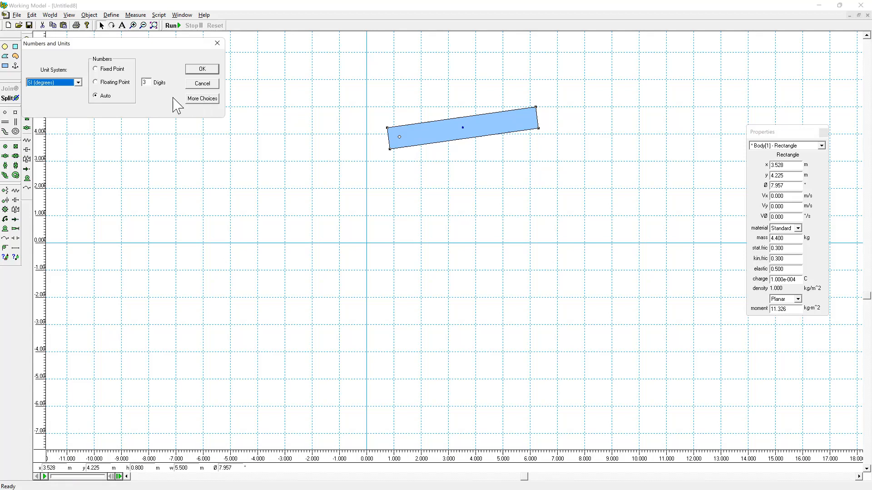
click(207, 101)
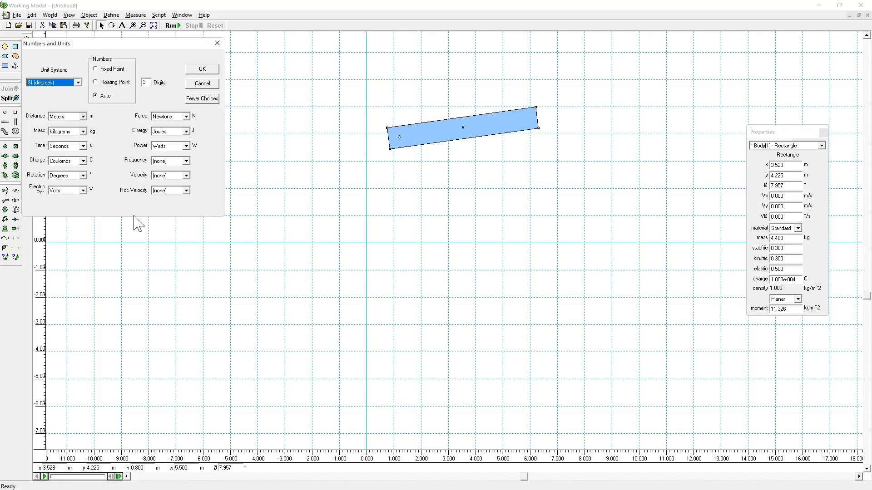
double_click(148, 86)
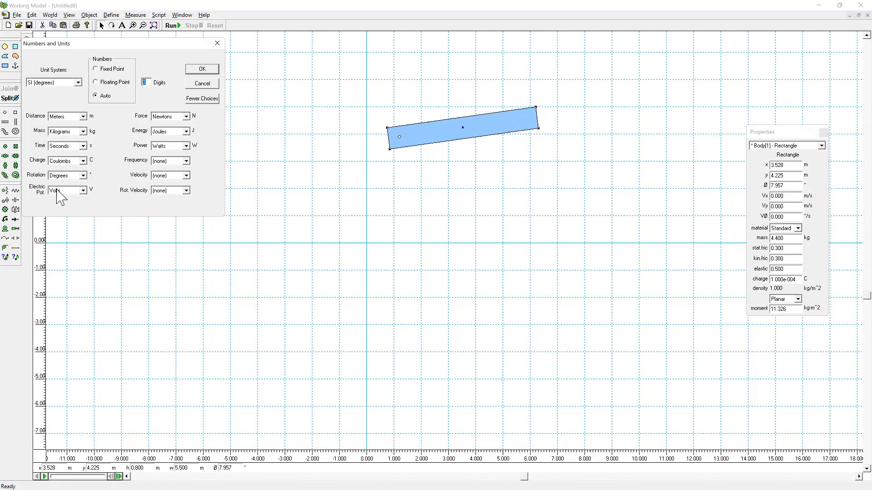
click(173, 191)
click(168, 204)
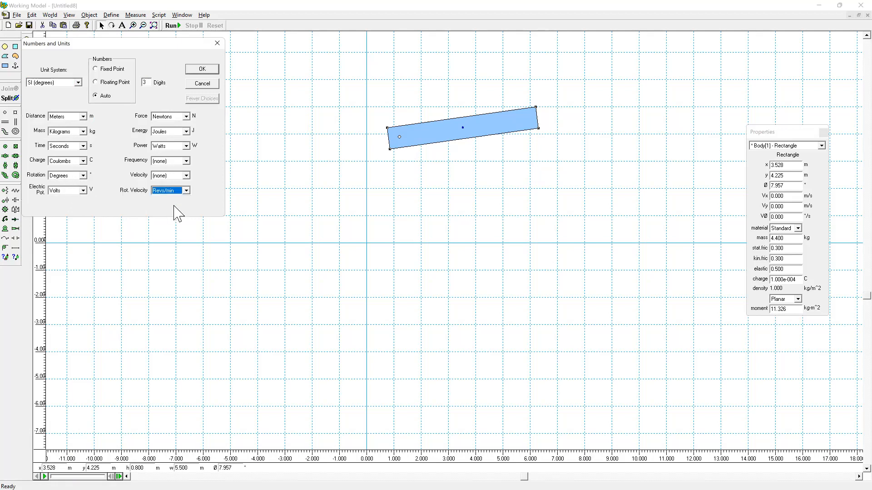
click(182, 162)
click(177, 175)
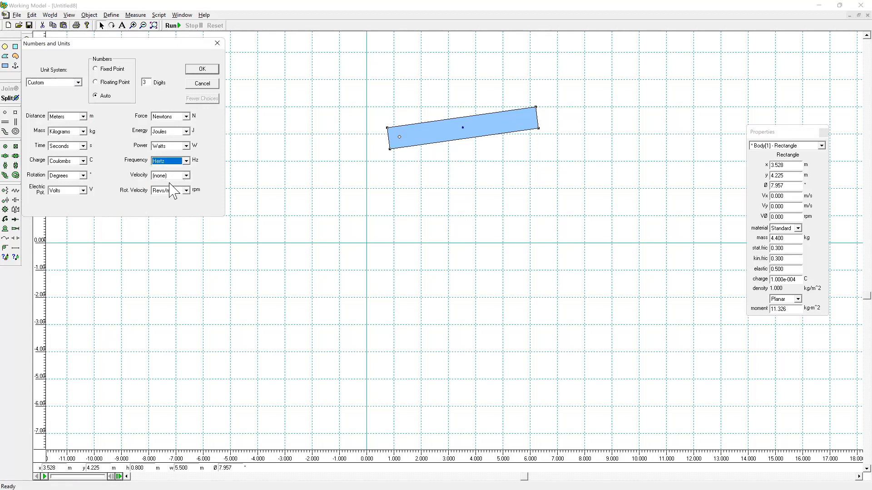
click(178, 176)
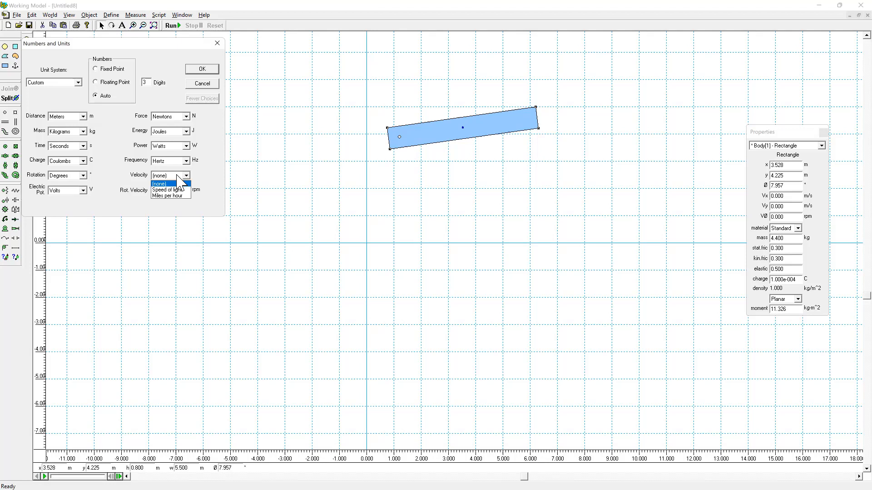
click(207, 180)
click(202, 70)
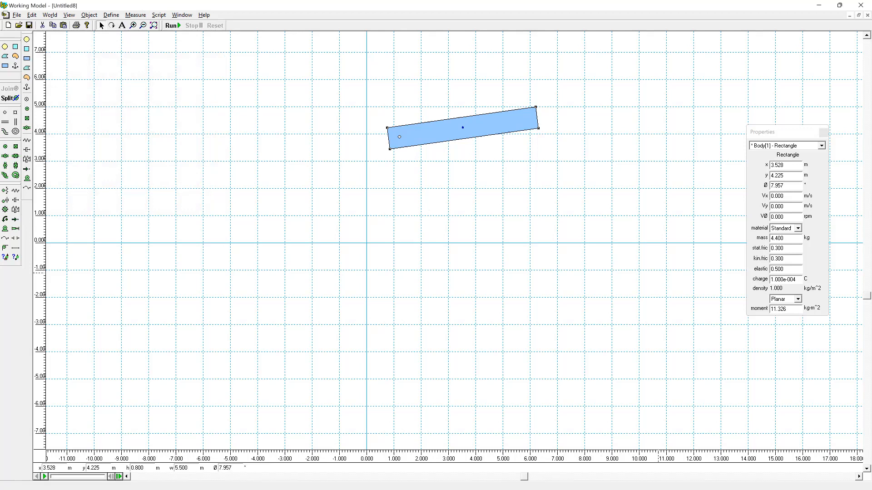
Review the workspace settings, then confirm the Custom metres-kilograms-seconds unit system in Numbers and Units.
click(69, 15)
click(77, 26)
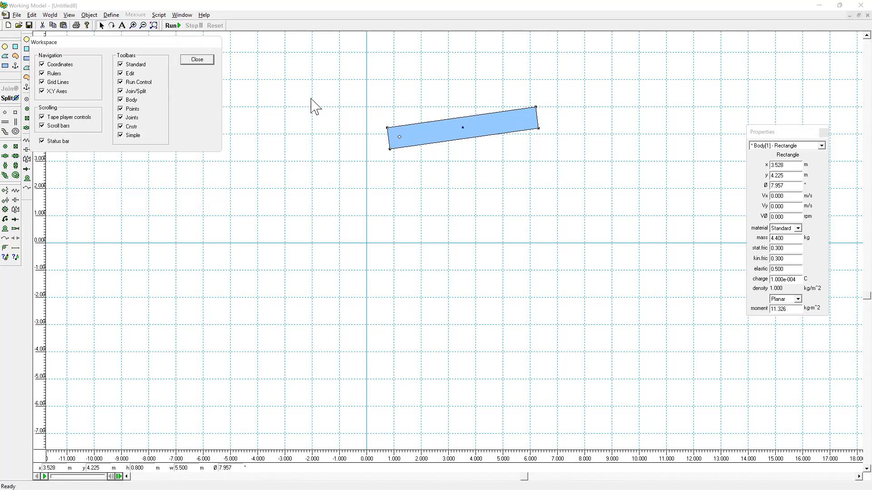
click(198, 61)
click(89, 15)
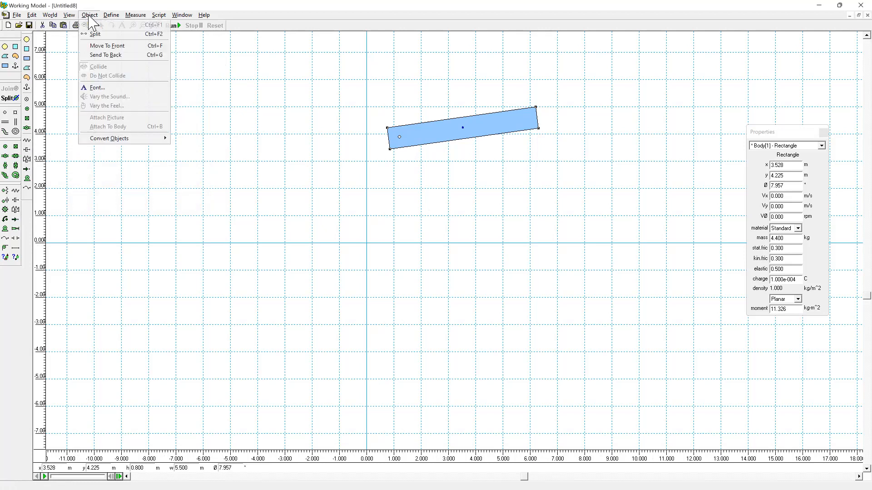
mouse_move(70, 16)
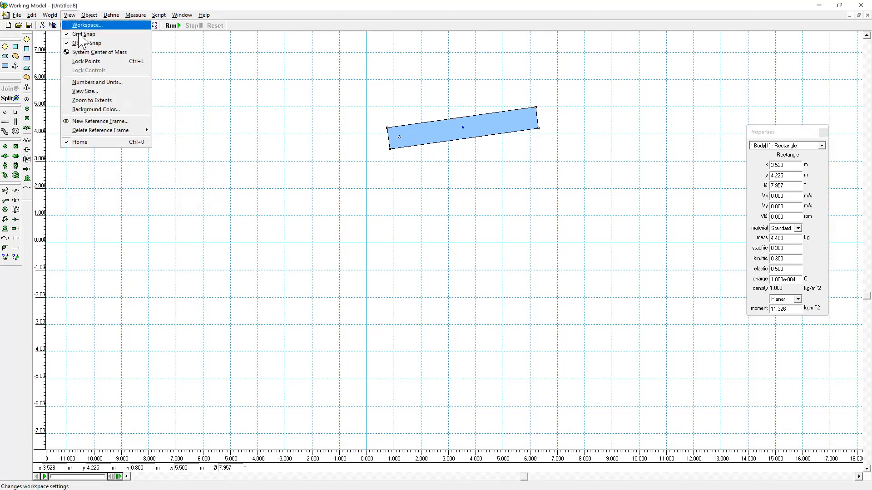
click(98, 84)
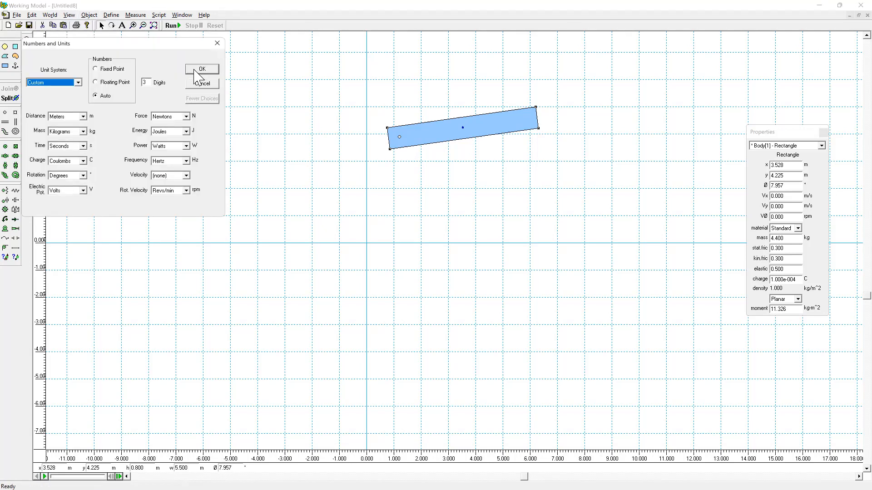
click(213, 84)
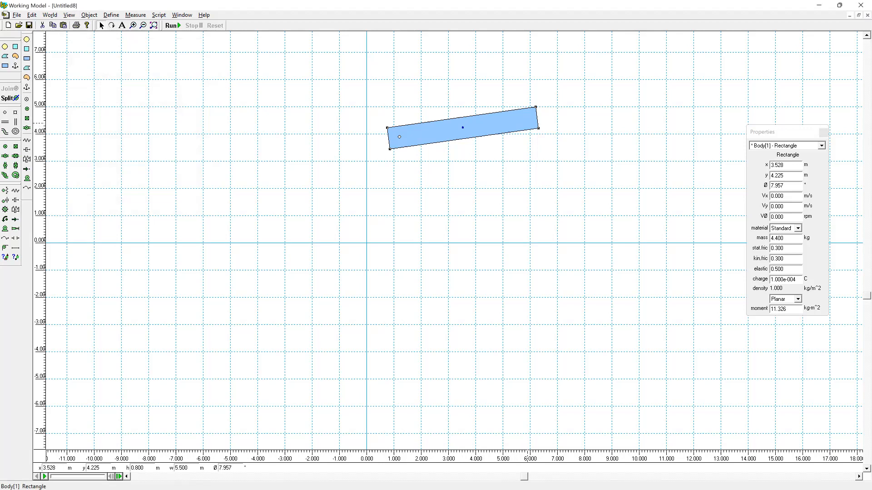
Test-run the pendulum, reset it, and rotate the rectangle nearly level to about 1.027°.
drag(780, 133, 664, 90)
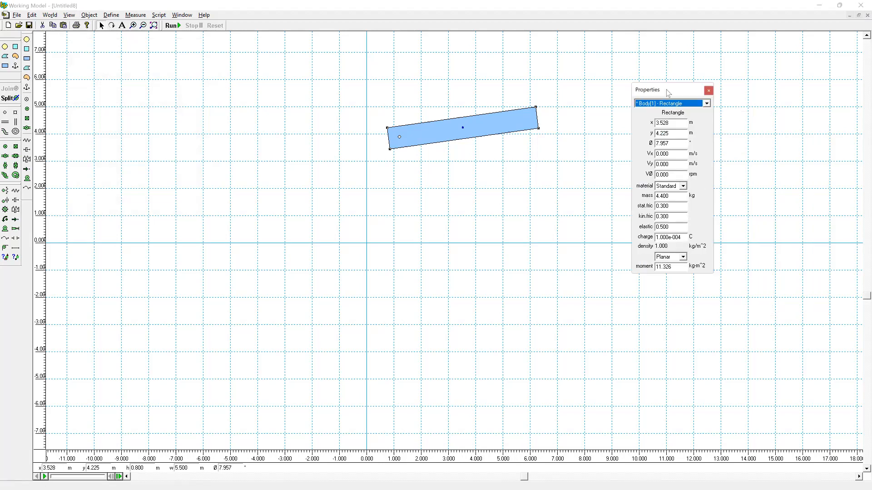
click(481, 118)
click(173, 26)
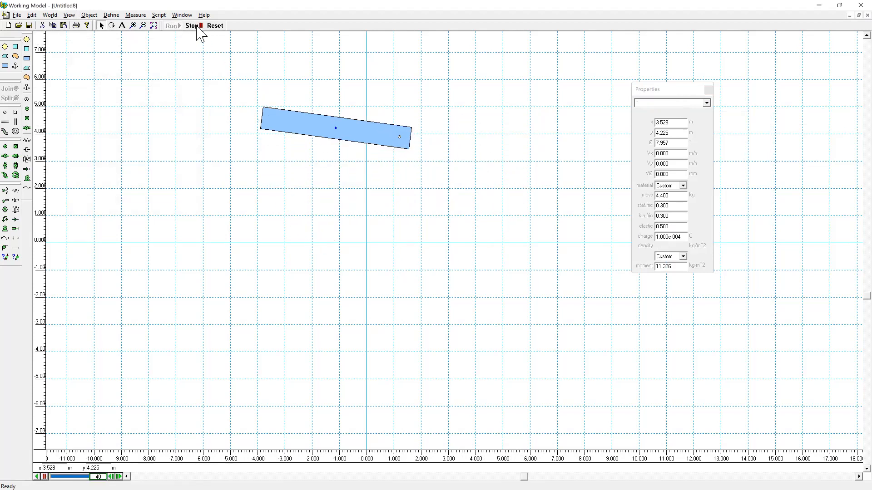
click(192, 26)
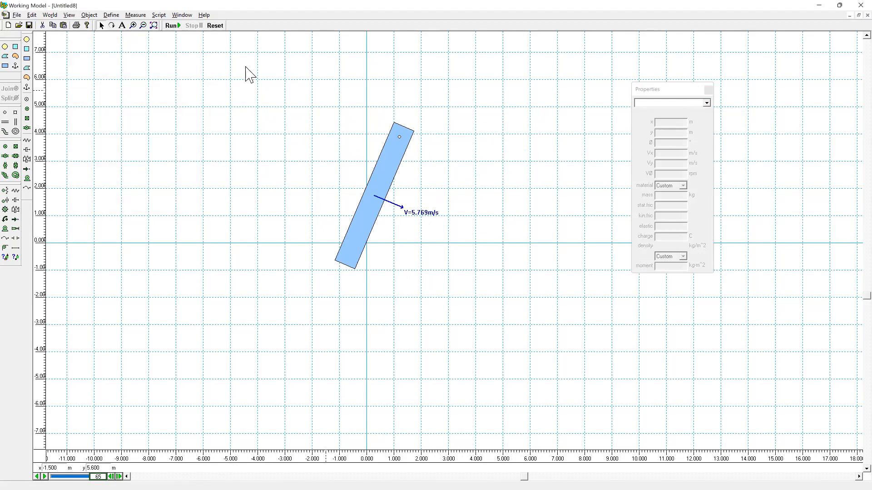
click(215, 28)
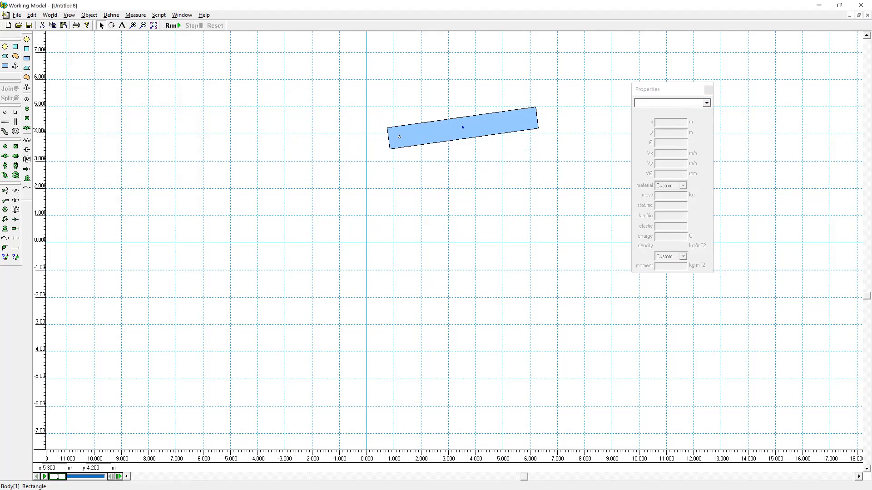
drag(519, 120, 525, 135)
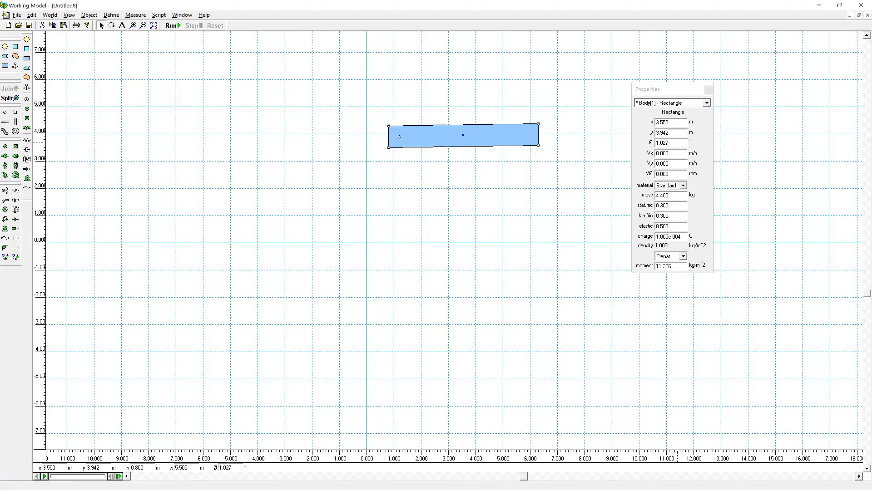
Set the rectangle's angle to 0°, trying 60° in between, and replace mass 4.400 with 2 kg.
double_click(672, 142)
text(0)
key(Return)
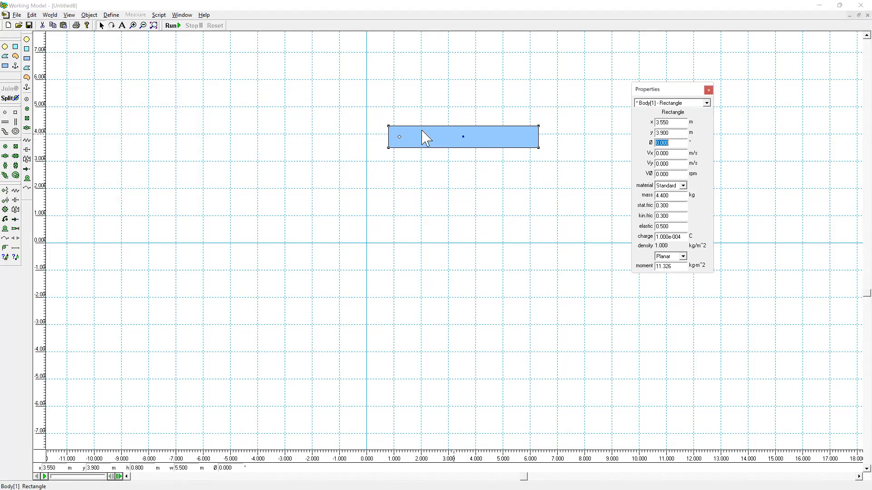
text(60)
key(Return)
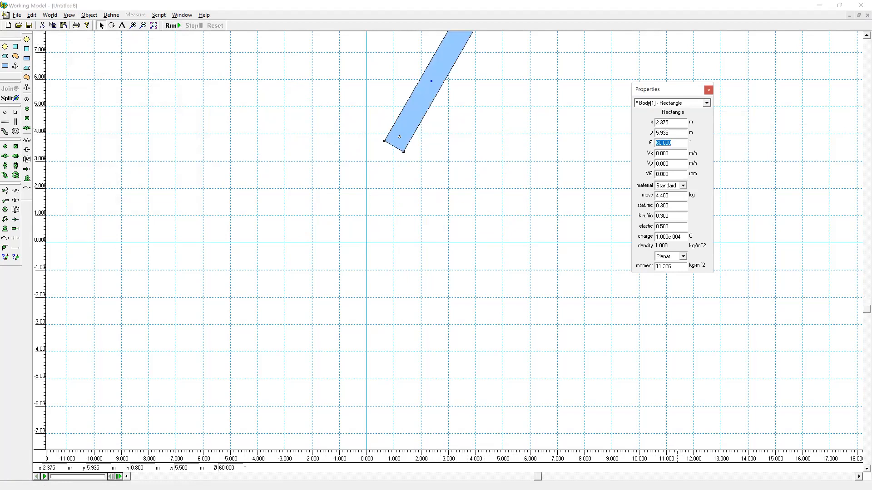
text(0)
key(Return)
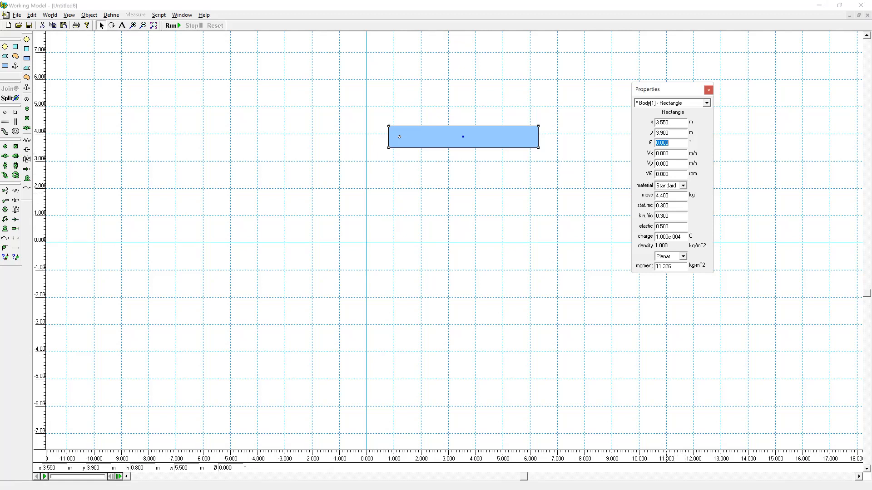
drag(672, 194, 650, 197)
text(2)
Run the 2 kg pendulum a few times, peaking near 5.4 m/s, then reset it to frame 0.
click(176, 27)
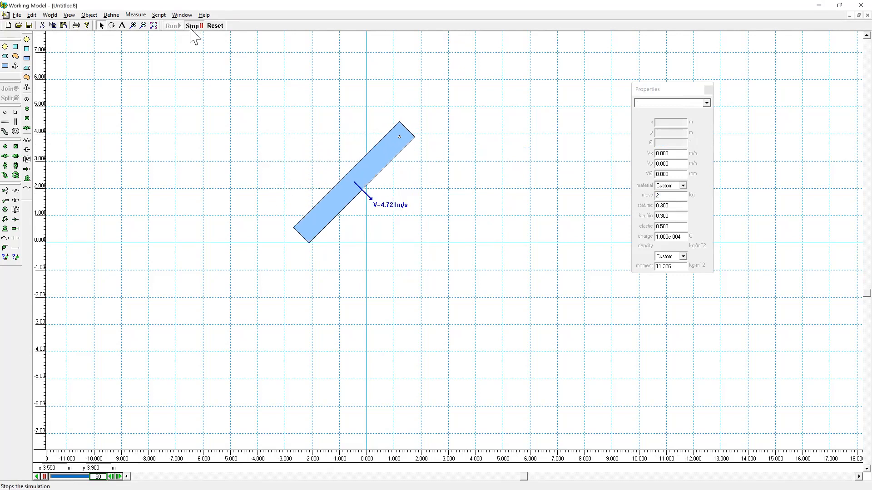
click(192, 27)
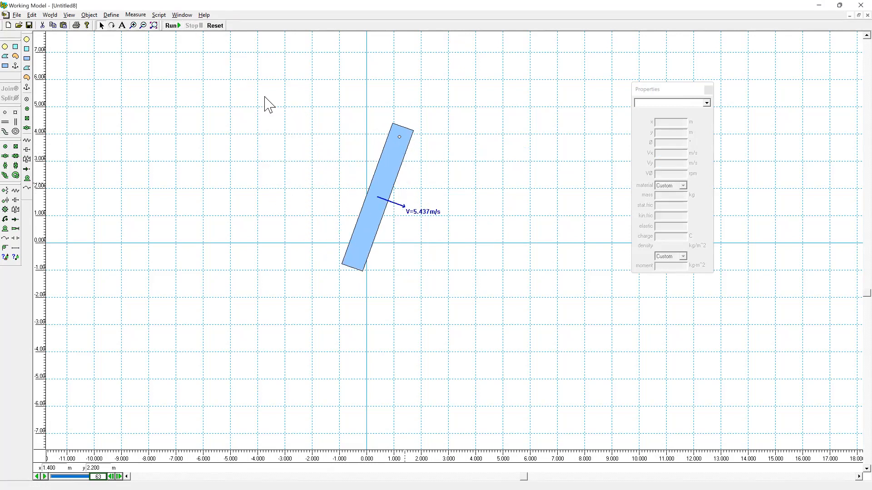
click(178, 27)
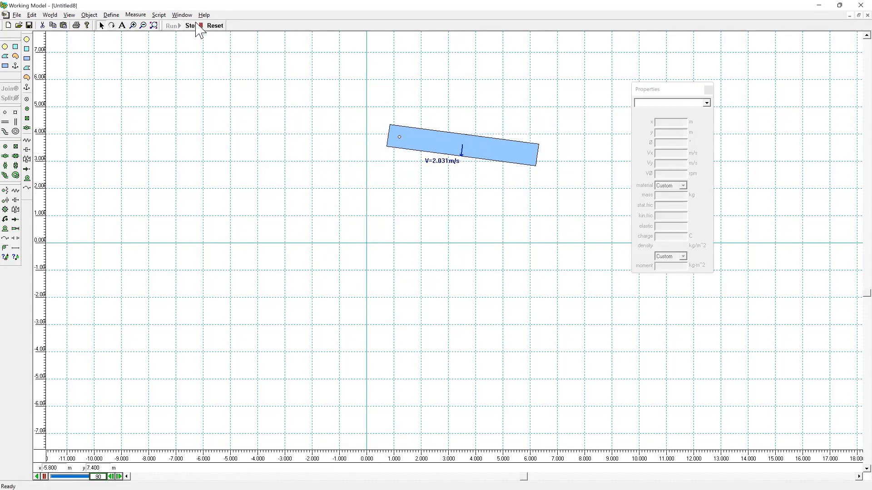
click(194, 27)
click(216, 27)
click(174, 28)
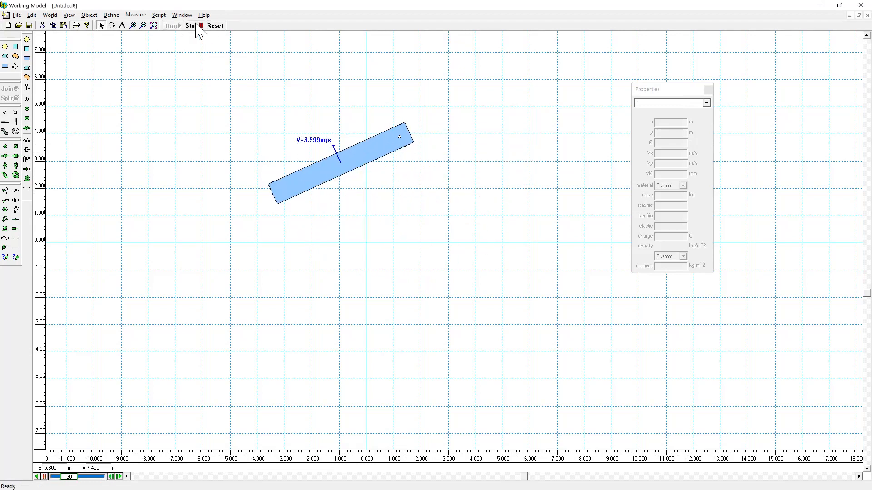
click(216, 27)
click(218, 26)
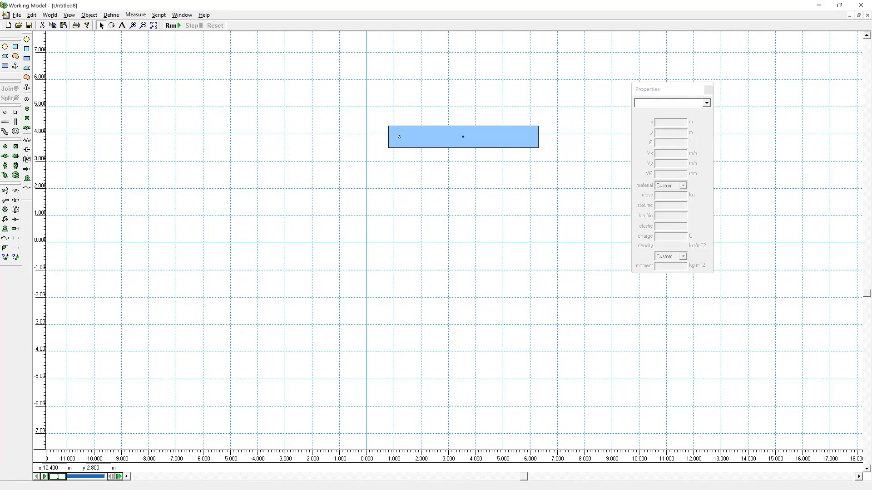
Select the rectangle and open its Appearance window.
click(661, 95)
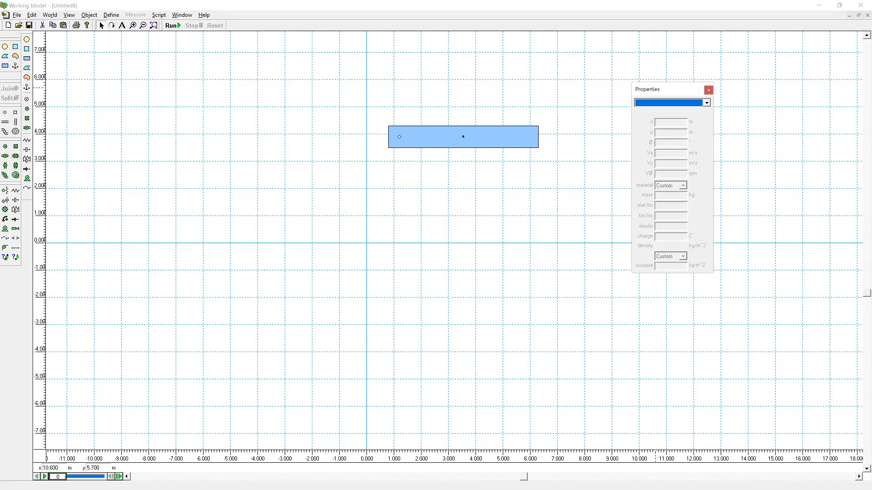
click(190, 25)
click(184, 15)
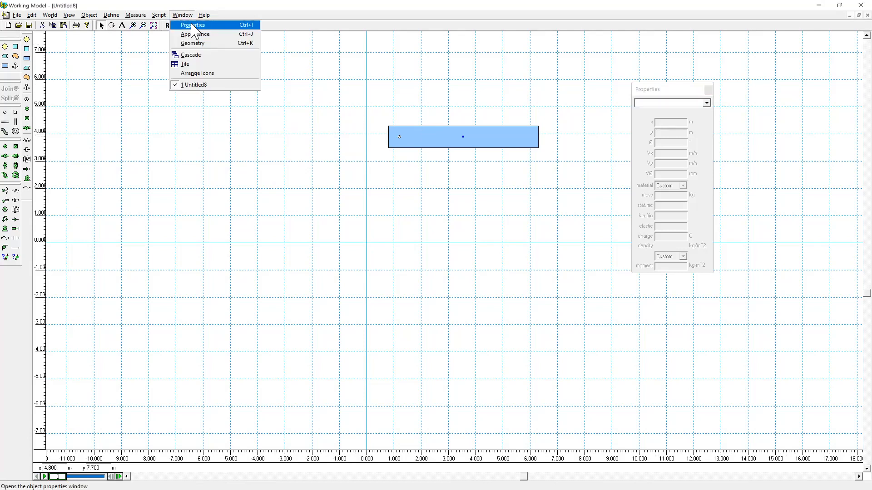
double_click(454, 138)
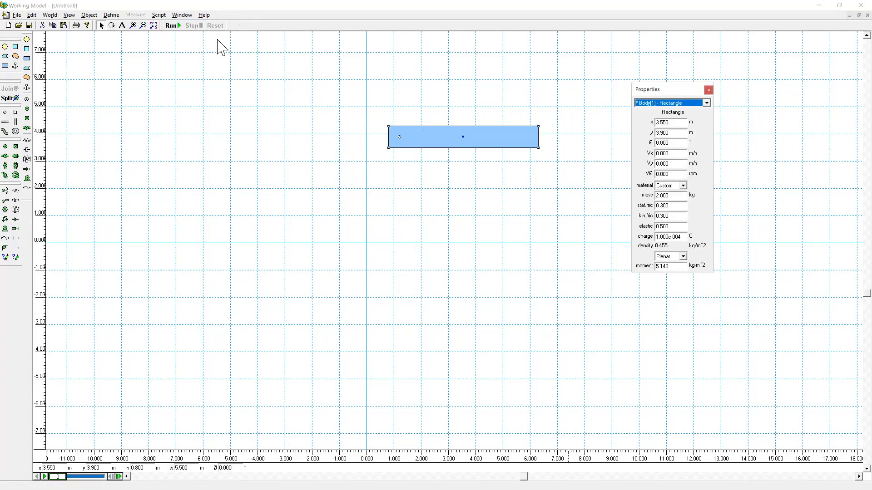
click(184, 15)
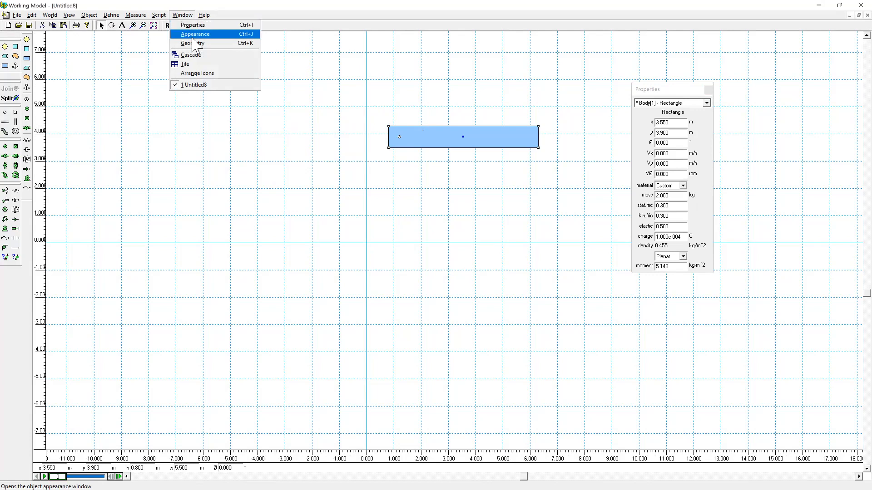
click(193, 37)
Open the Geometry window (0.800 m height, 5.500 m width) and arrange it beside the Appearance and Properties windows.
mouse_move(661, 50)
mouse_down()
mouse_move(644, 173)
mouse_move(651, 46)
mouse_up()
click(642, 142)
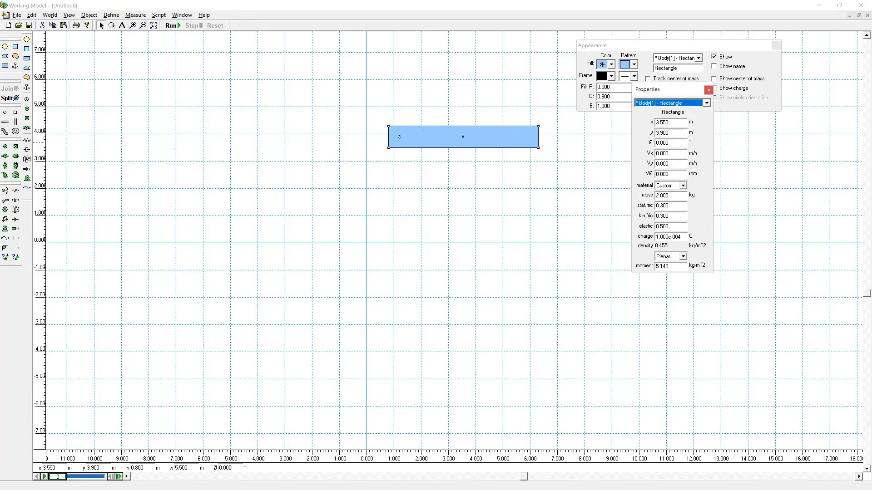
drag(668, 90, 739, 136)
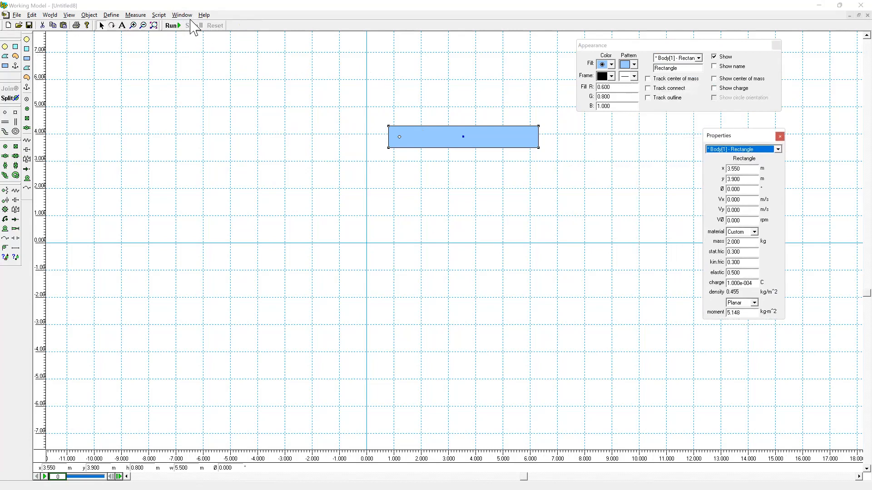
click(182, 15)
click(199, 43)
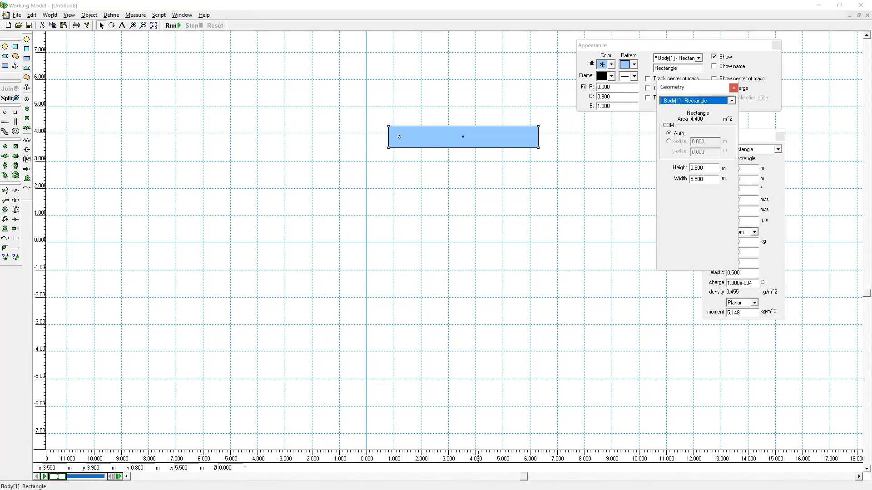
drag(691, 87, 628, 147)
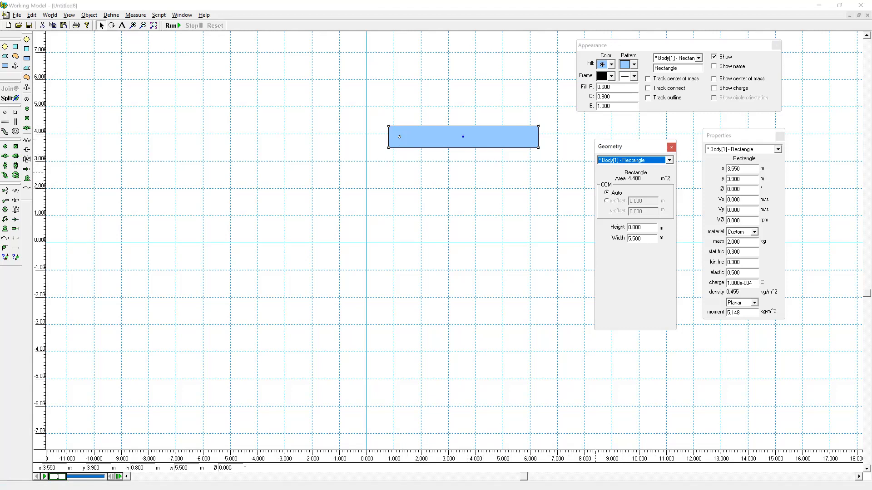
Resize the rectangle to 1 m high by 6 m wide and tilt it to about 6.2°.
click(495, 139)
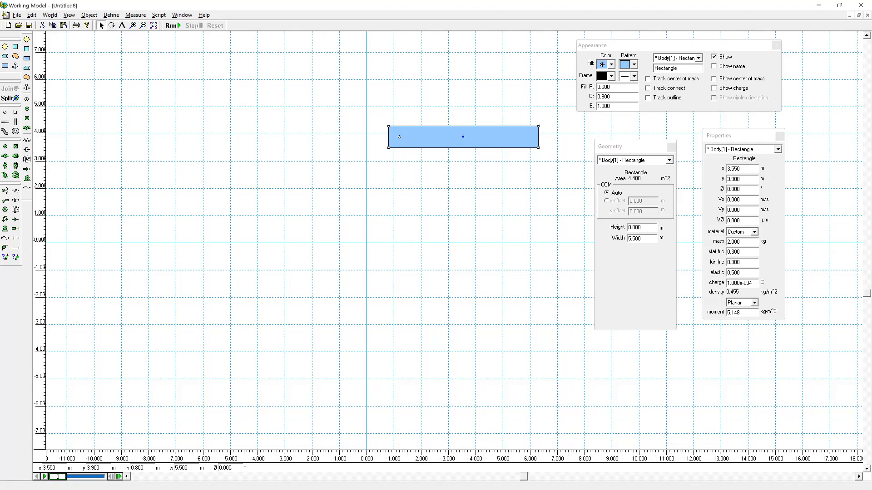
drag(641, 228, 628, 228)
text(1)
key(Return)
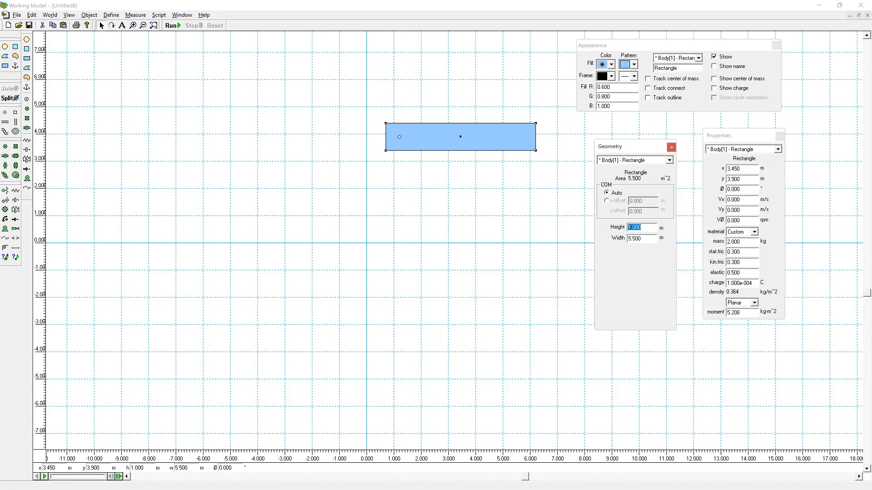
key(Tab)
text(6)
key(Return)
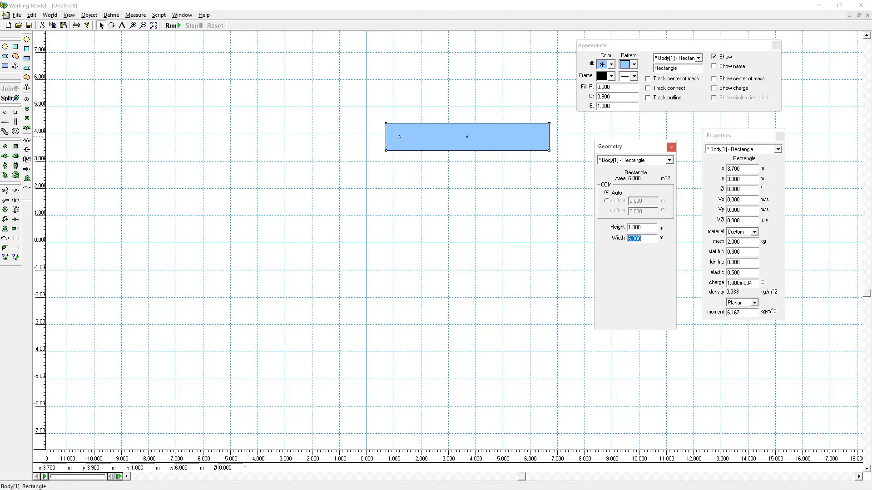
drag(533, 140, 537, 126)
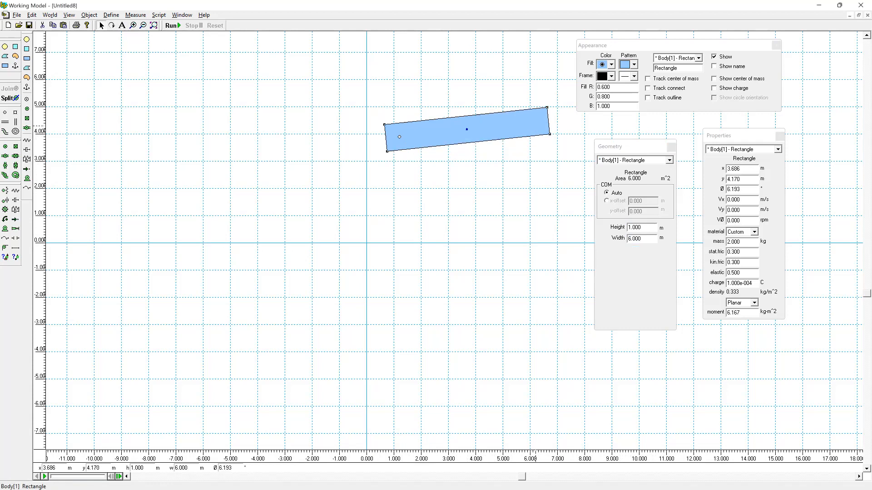
Level the rectangle at 0°, then set its rotation angle to exactly 5°.
key(Tab)
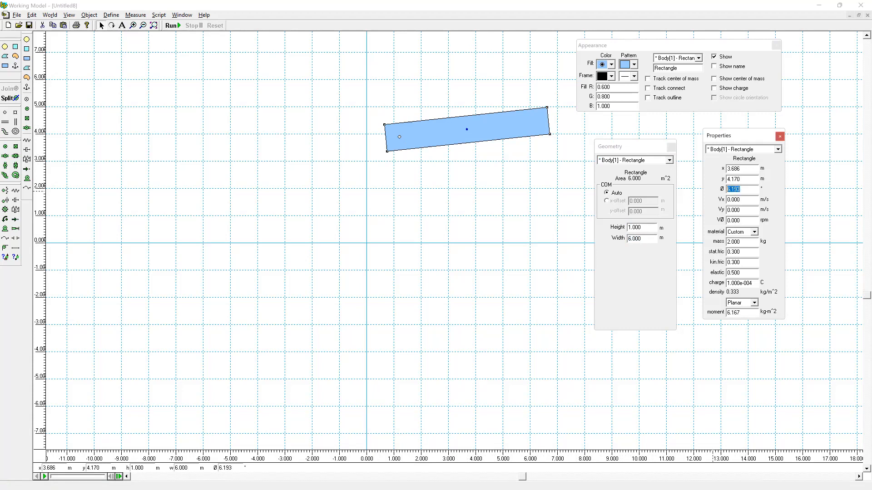
text(0)
key(Return)
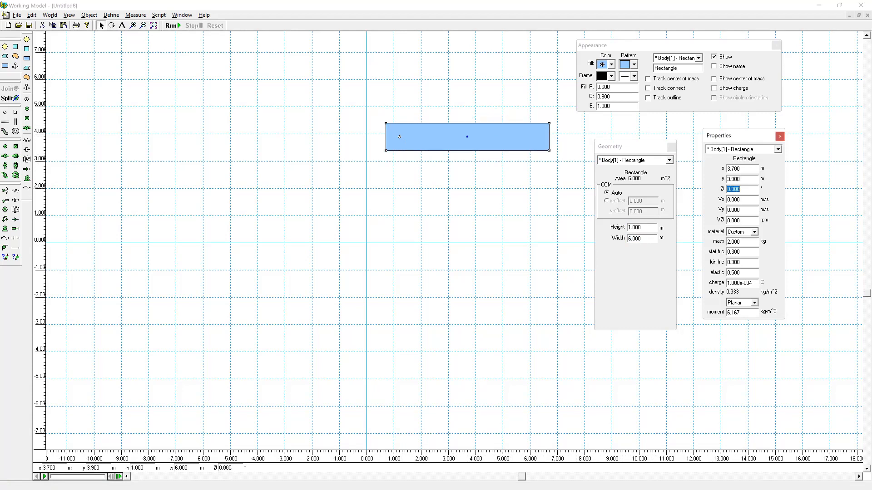
text(5)
key(Return)
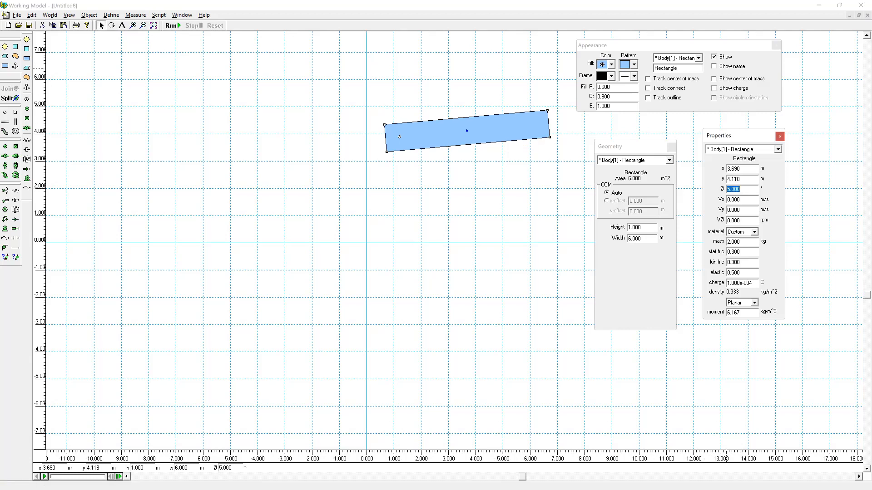
Rename the rectangle to A, hide its name label, and show its centre of mass.
click(714, 66)
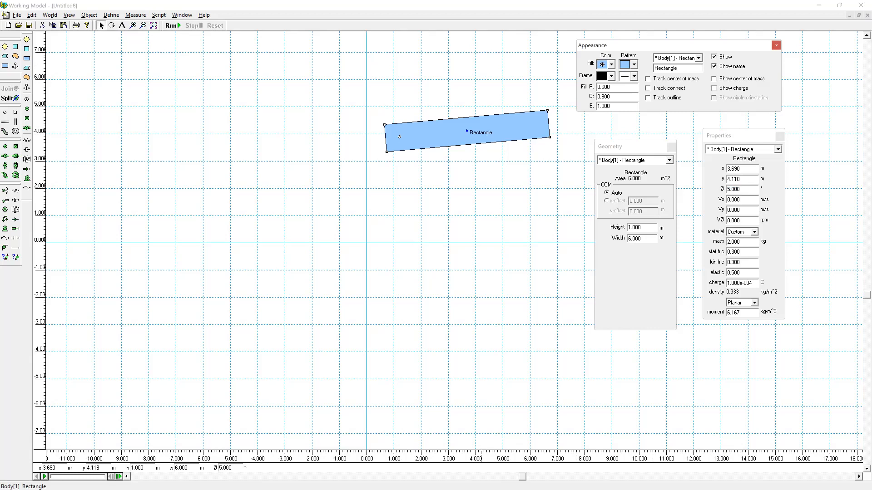
drag(686, 69, 625, 69)
text(A)
click(547, 92)
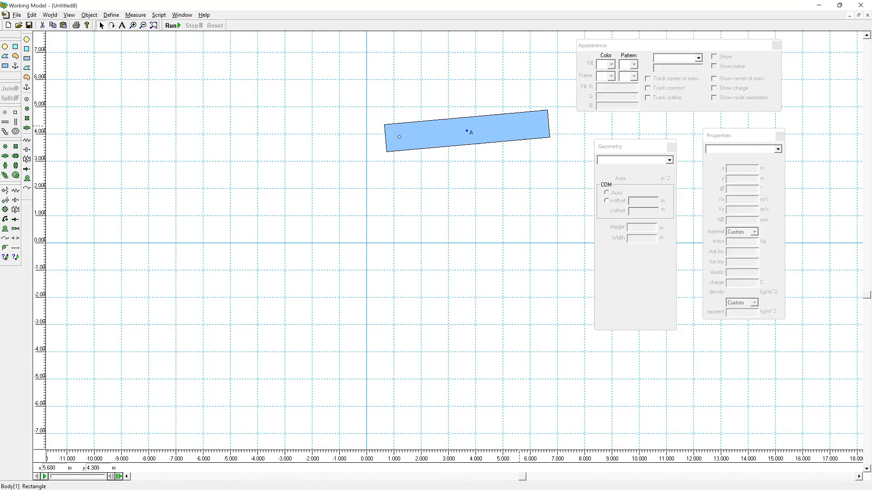
click(507, 131)
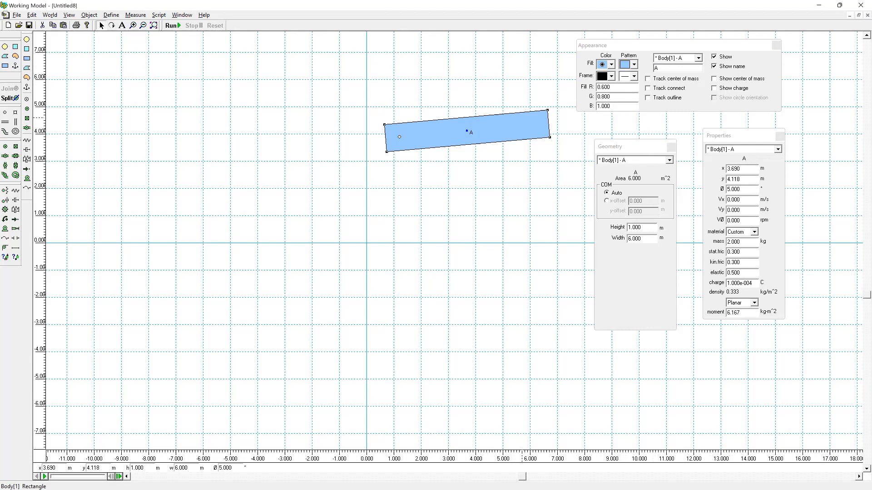
click(714, 66)
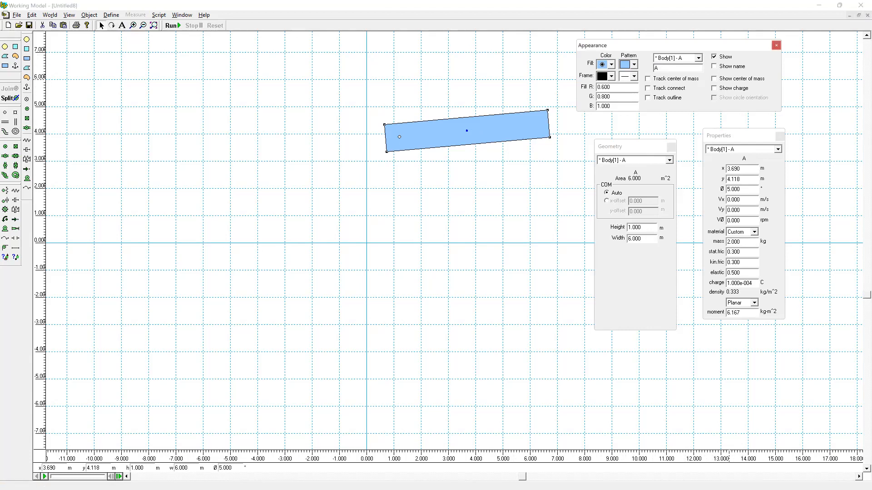
click(714, 78)
Run the rectangle's pendulum swing, then stop and reset it to frame 0.
click(174, 26)
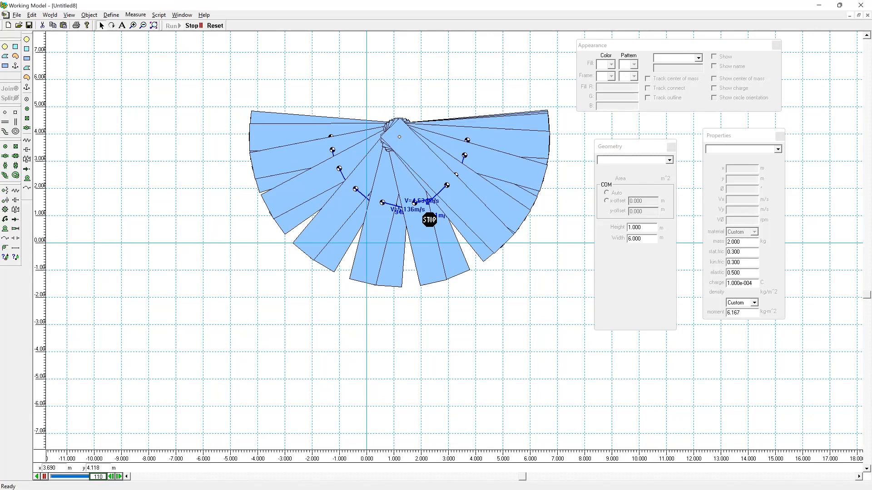
click(200, 27)
click(214, 26)
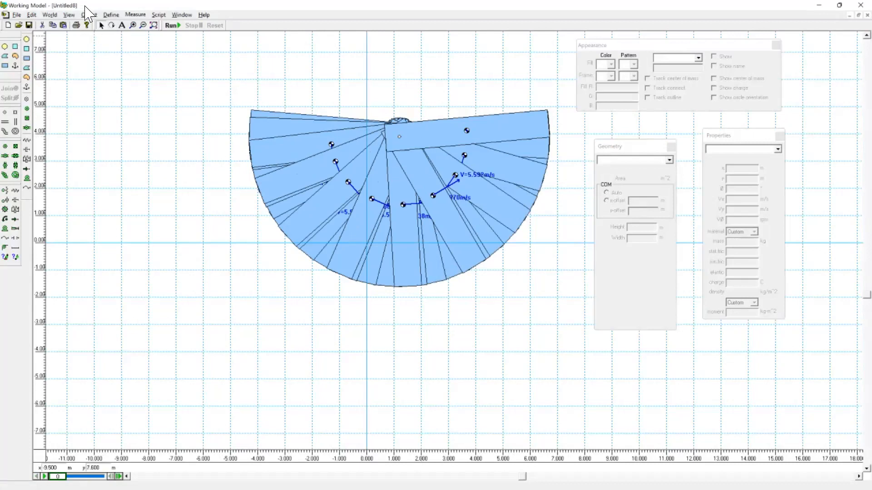
click(50, 15)
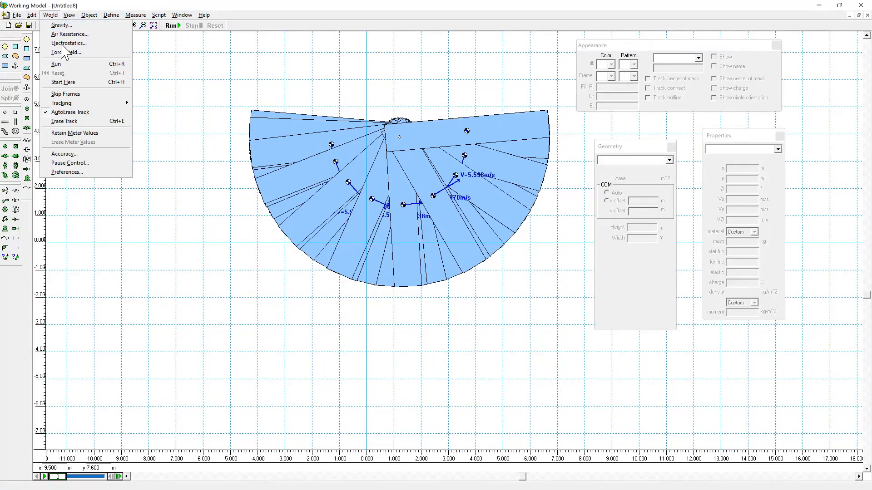
Erase the old swing traces, fill rectangle A with red, and run the simulation again.
click(79, 121)
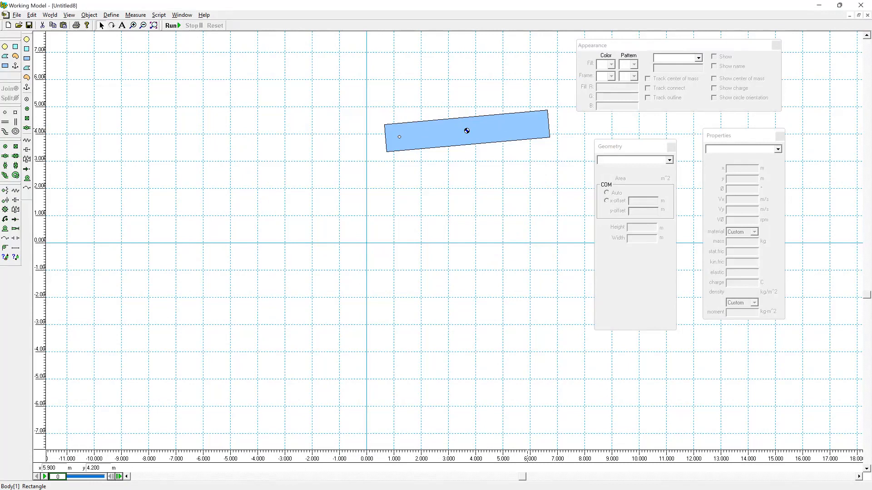
click(467, 130)
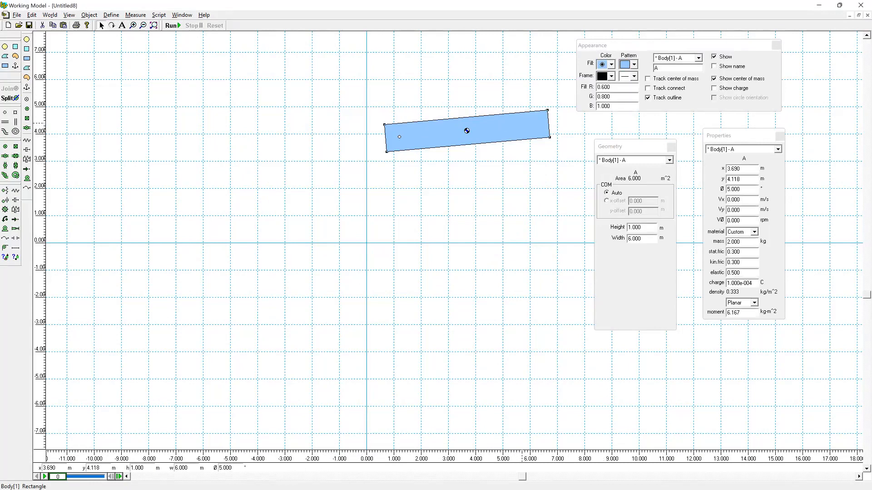
click(620, 44)
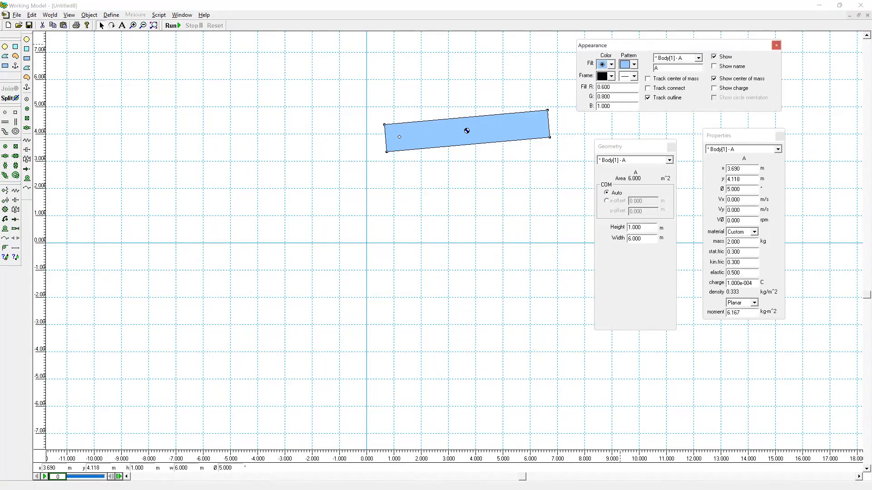
click(522, 123)
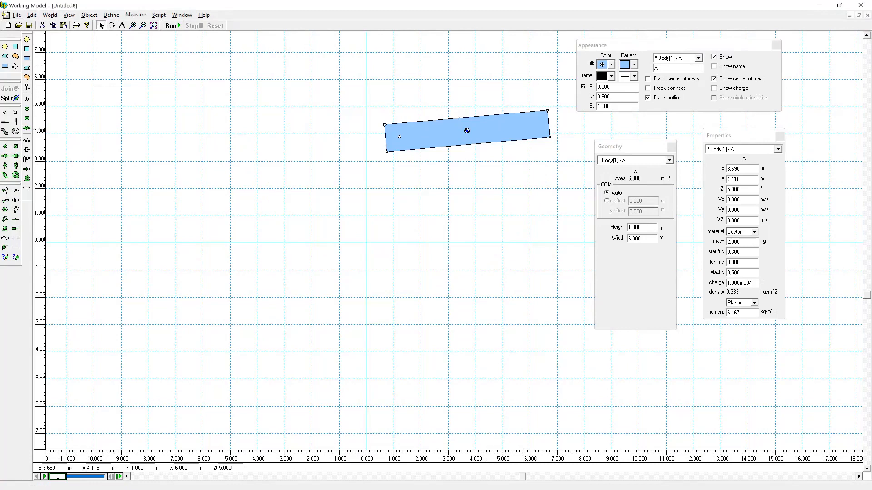
click(611, 64)
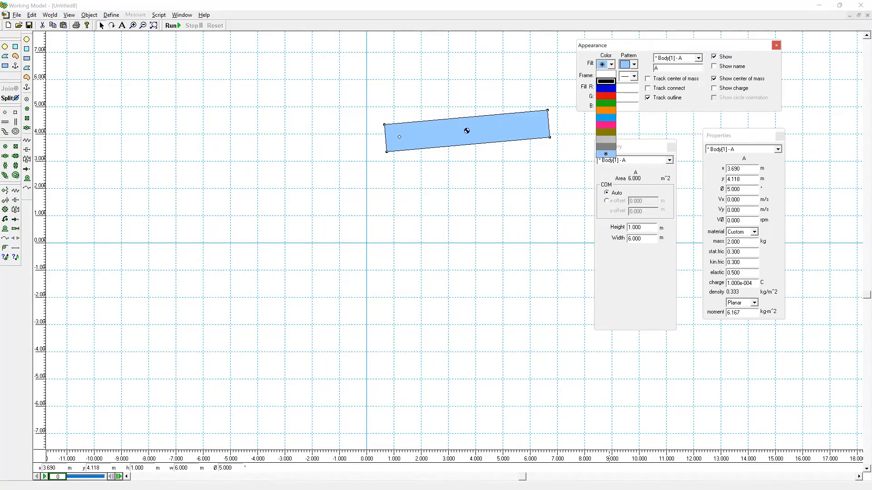
click(606, 95)
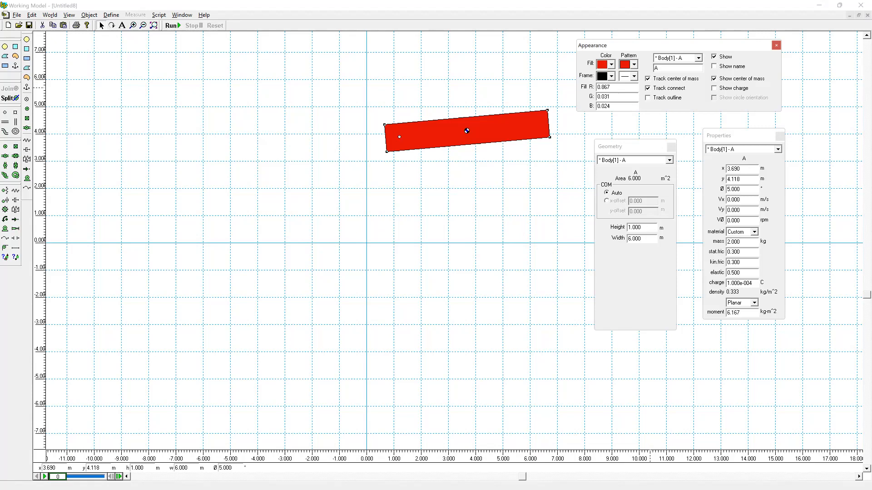
click(180, 27)
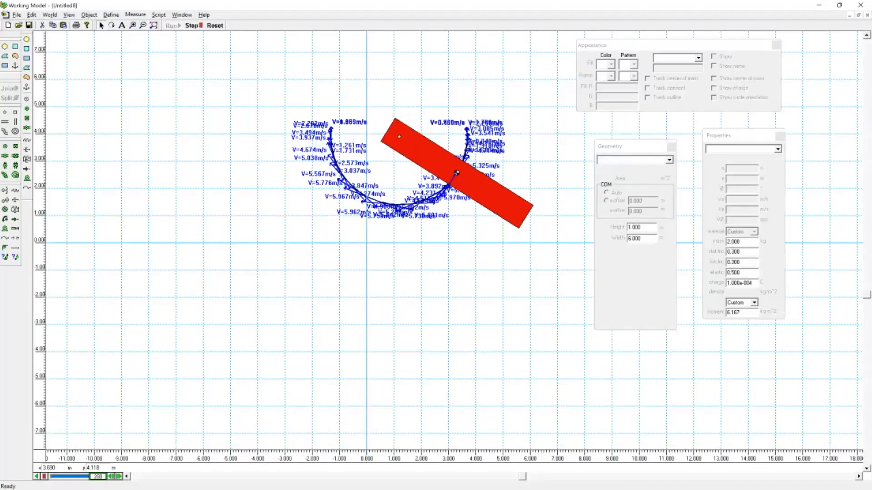
Stop and reset the red bar, erase its velocity tracks, and reselect the rectangle.
click(192, 25)
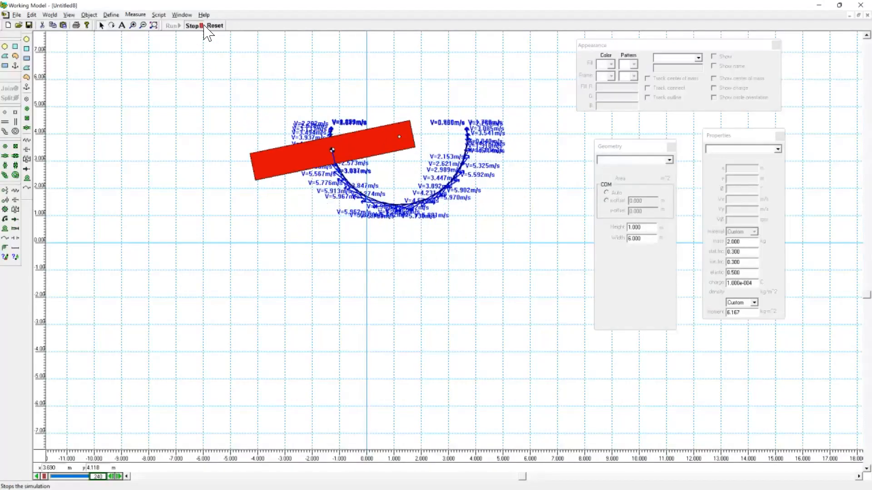
click(215, 25)
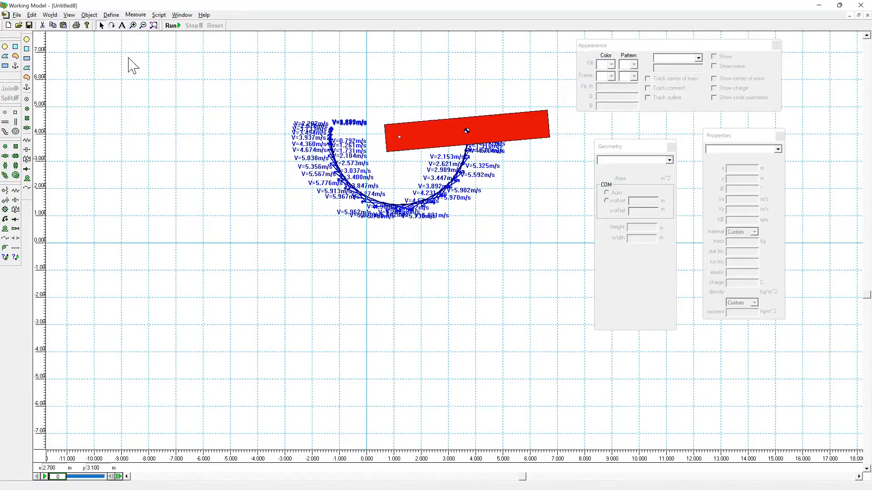
click(50, 15)
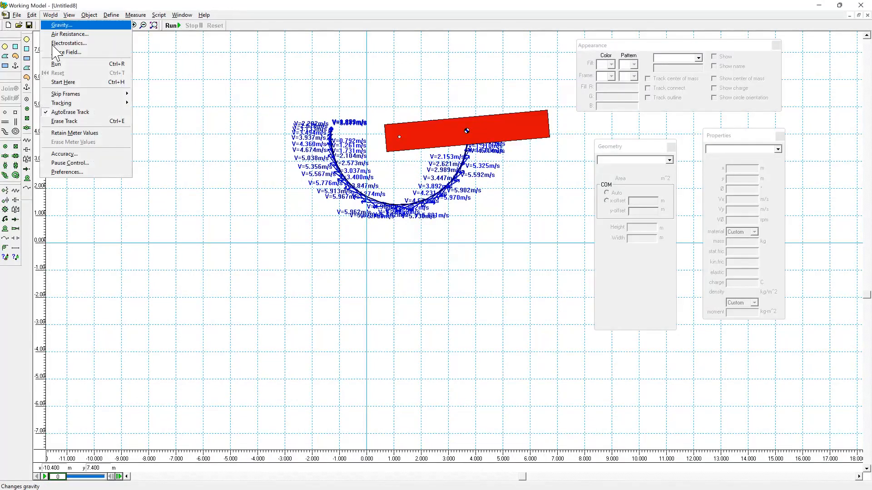
click(63, 121)
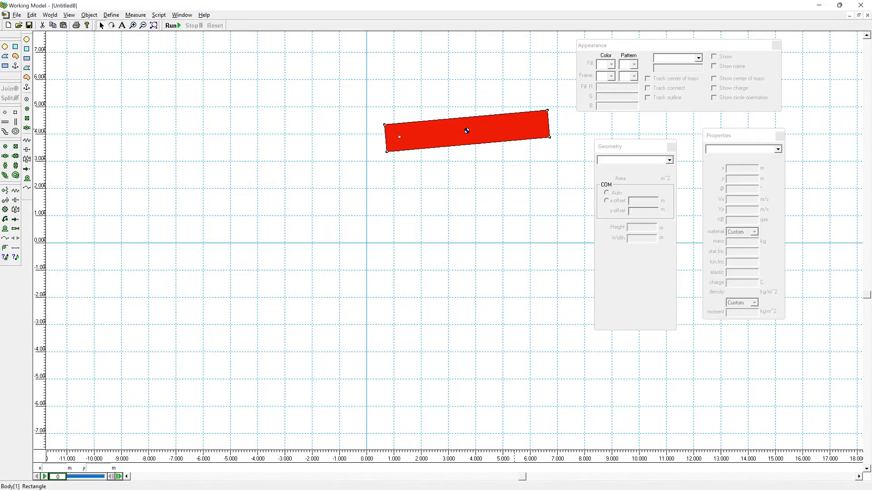
click(516, 126)
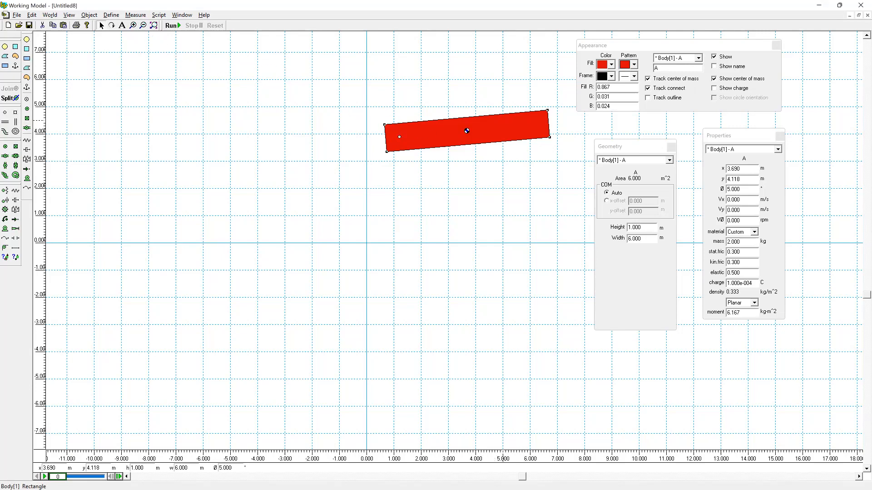
Add a Rotation graph for rectangle A, sized 390 by 313 near the upper left.
click(136, 15)
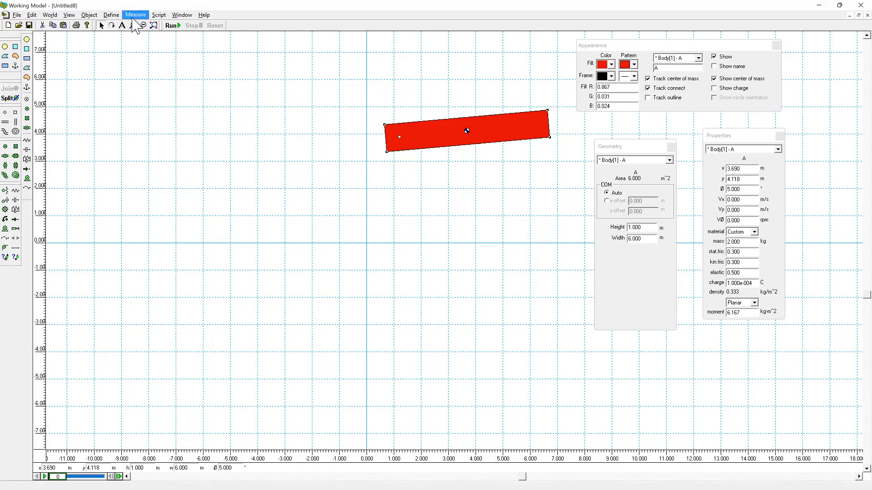
click(135, 23)
mouse_move(143, 38)
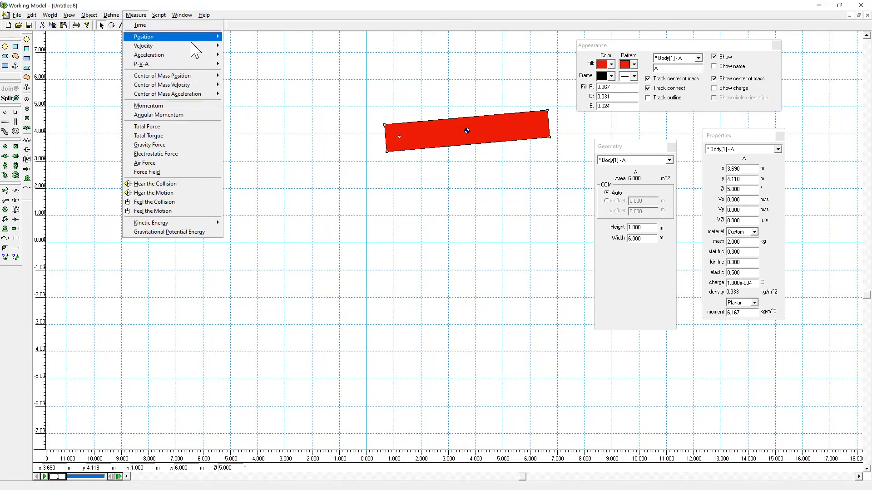
mouse_move(194, 38)
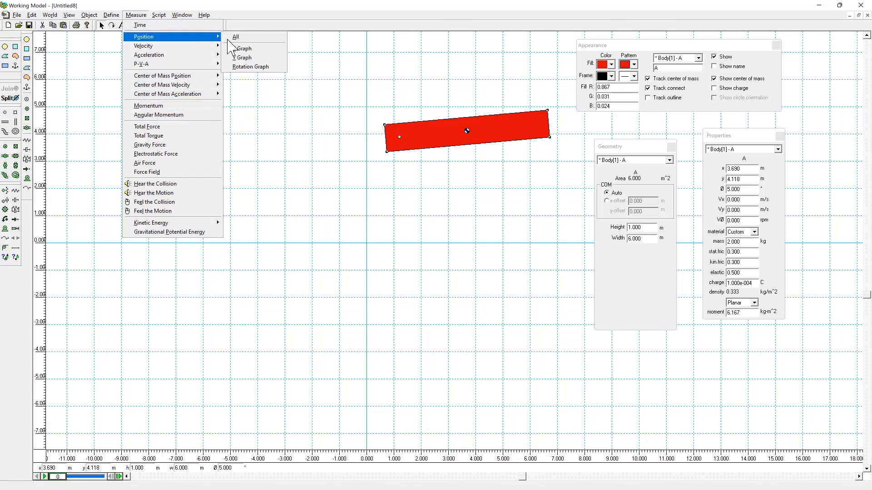
click(249, 76)
drag(123, 54, 131, 80)
drag(181, 155, 236, 206)
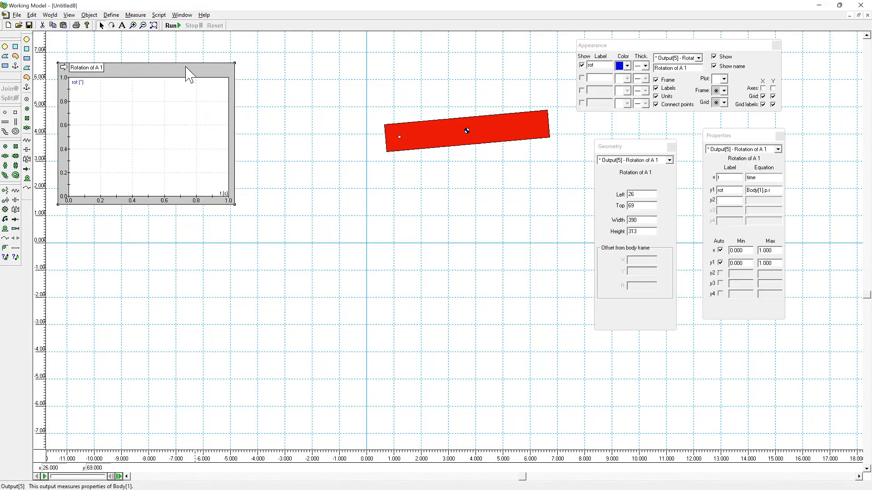
drag(188, 86, 191, 108)
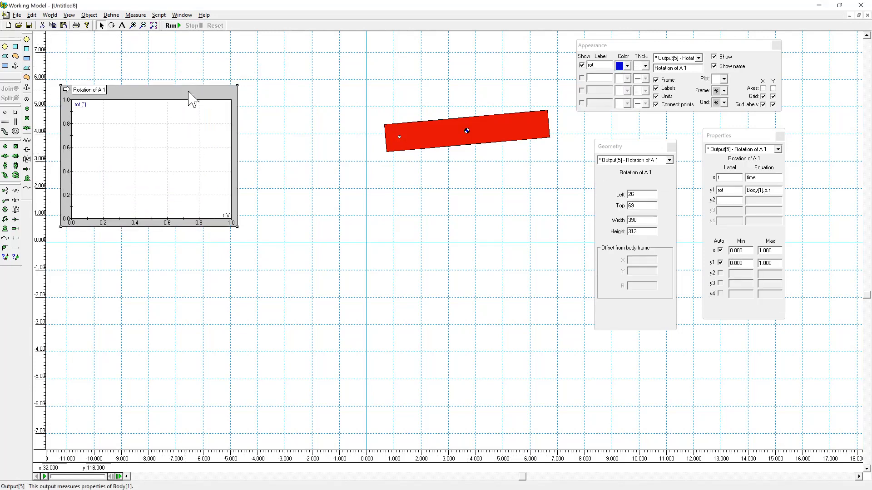
Run the pendulum, cycle the rotation meter through bar, digital and graph views, then stop and reset.
click(177, 26)
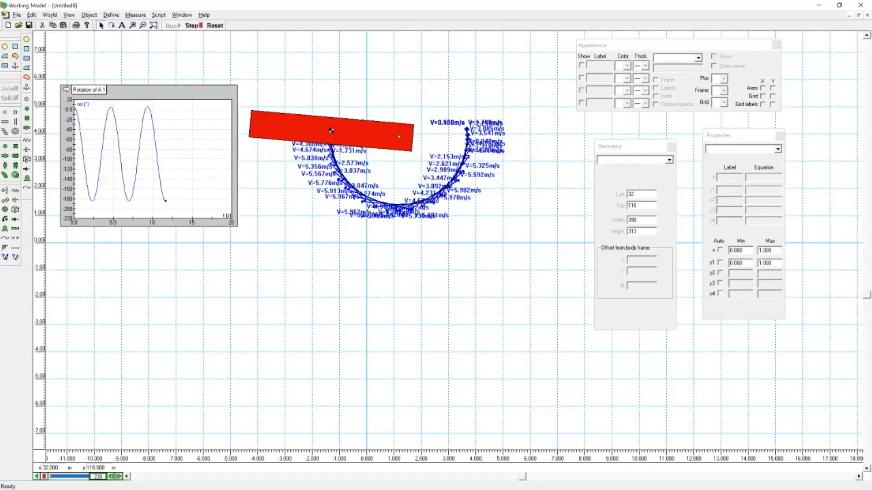
click(70, 99)
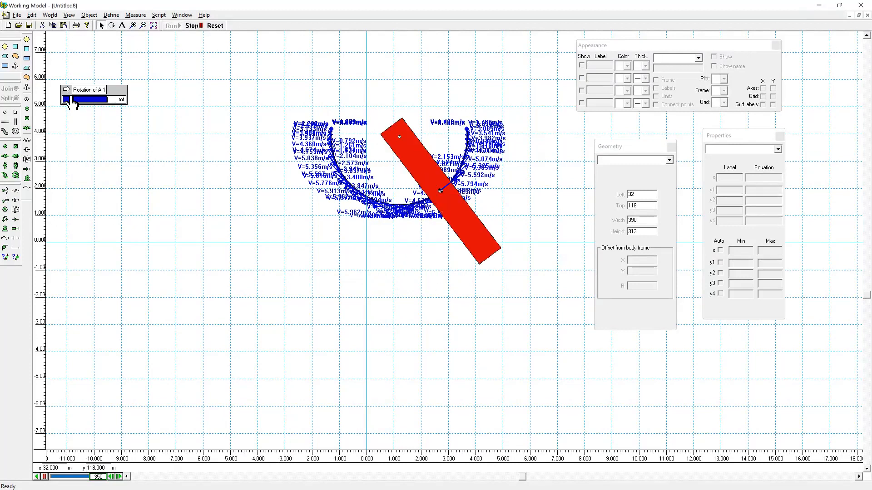
click(71, 100)
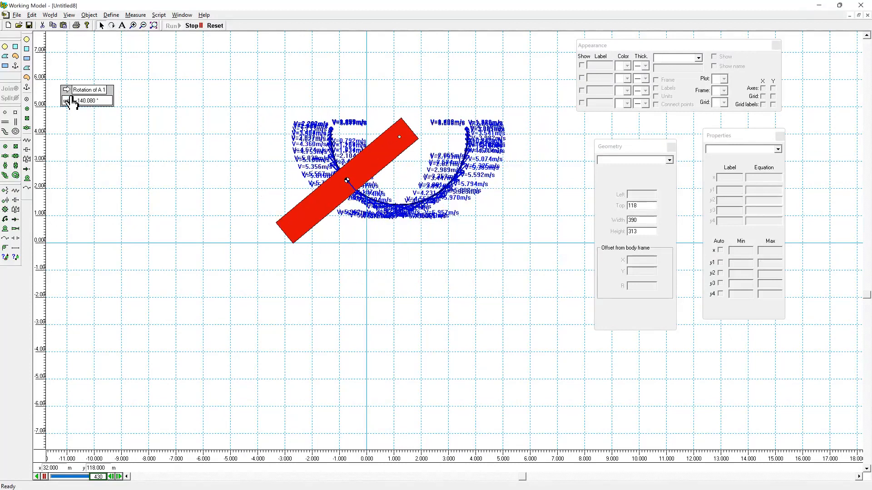
click(71, 100)
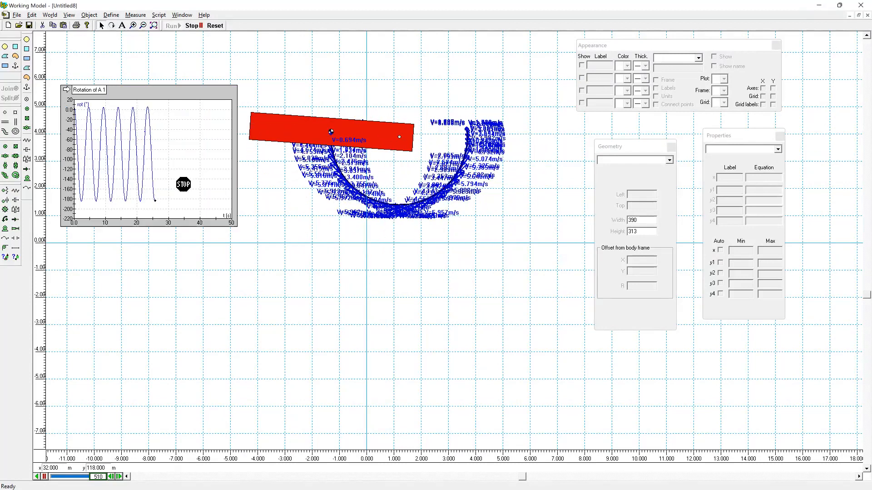
click(197, 27)
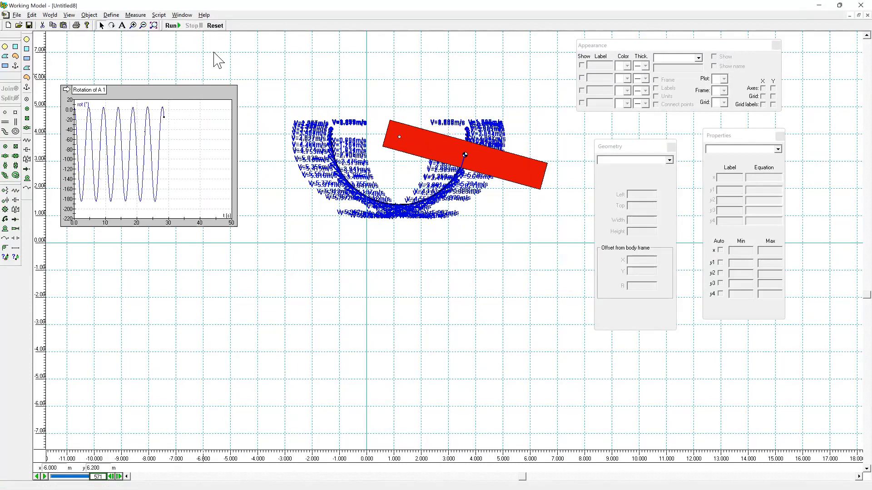
click(215, 26)
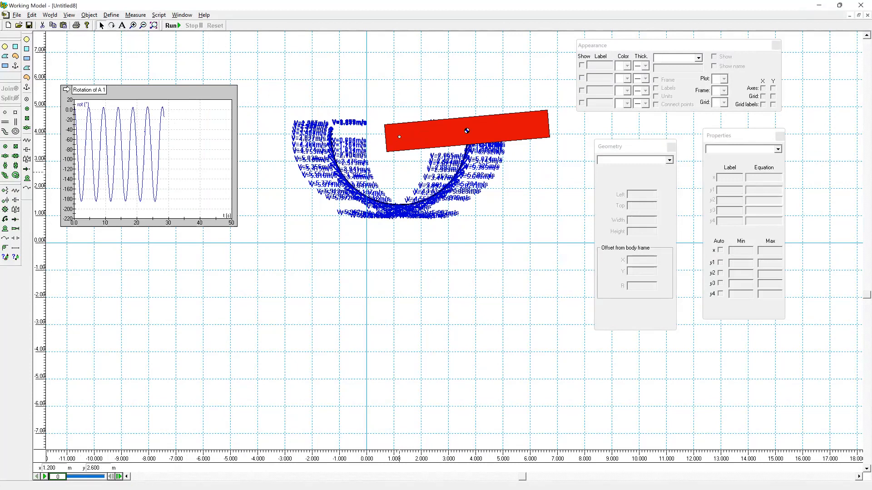
click(50, 15)
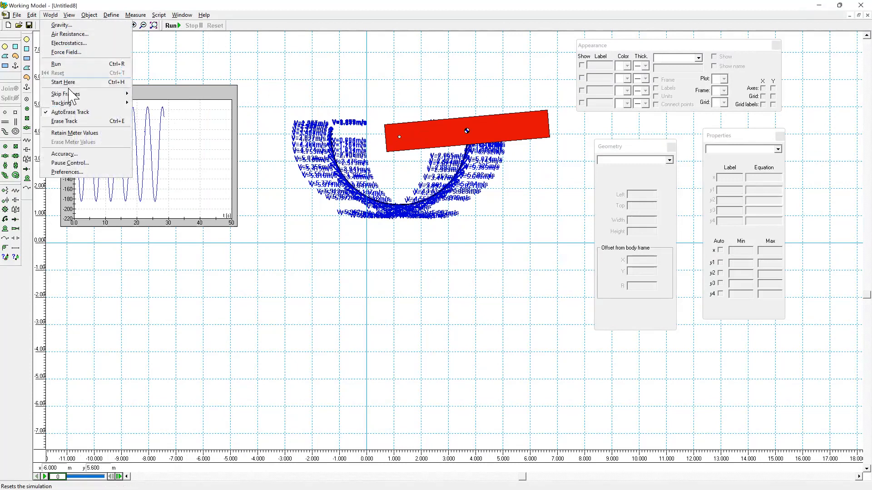
Erase the velocity tracks and plotted rotation curve, then reselect red rectangle A.
click(68, 121)
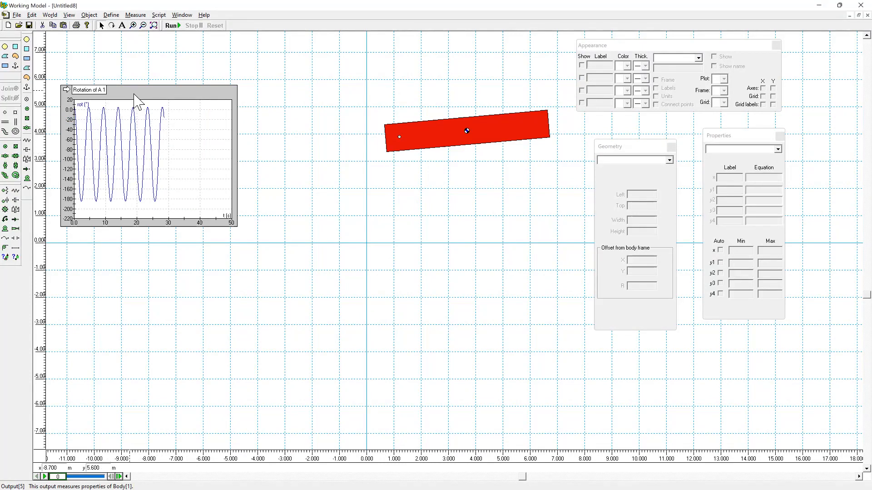
drag(132, 94, 137, 94)
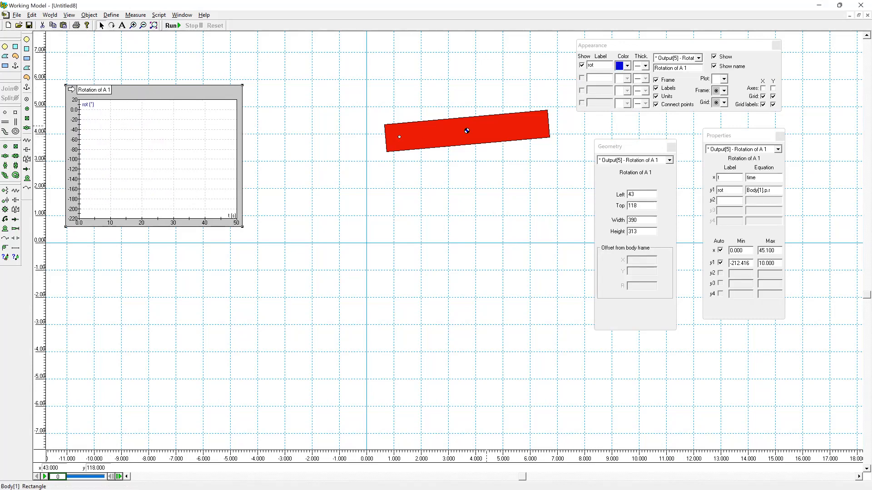
click(427, 139)
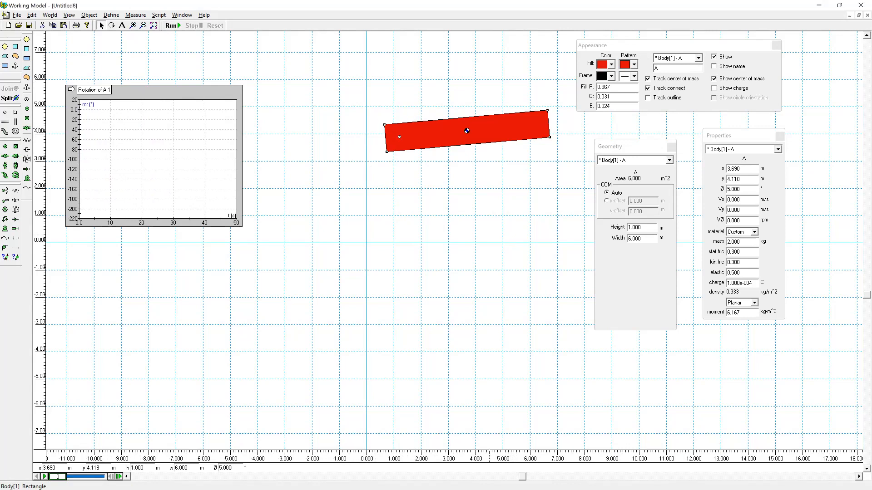
Enable low-speed air resistance with k = 0.300 kg/m·s.
click(51, 15)
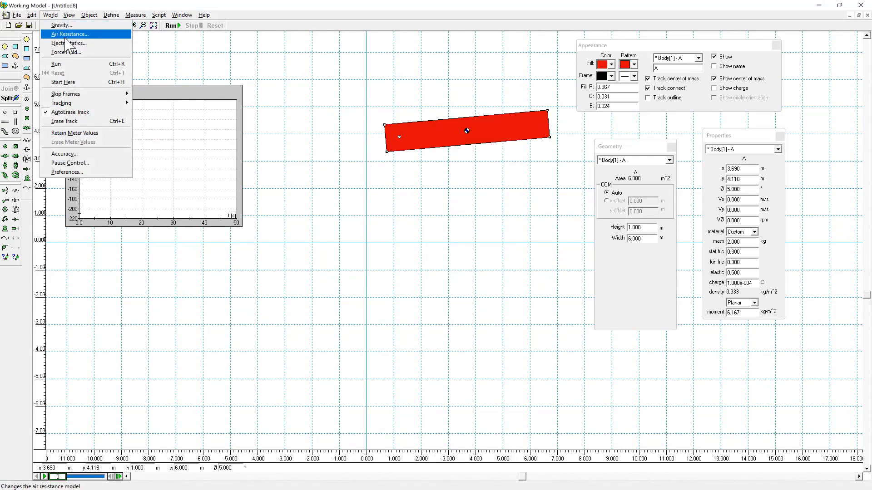
key(Return)
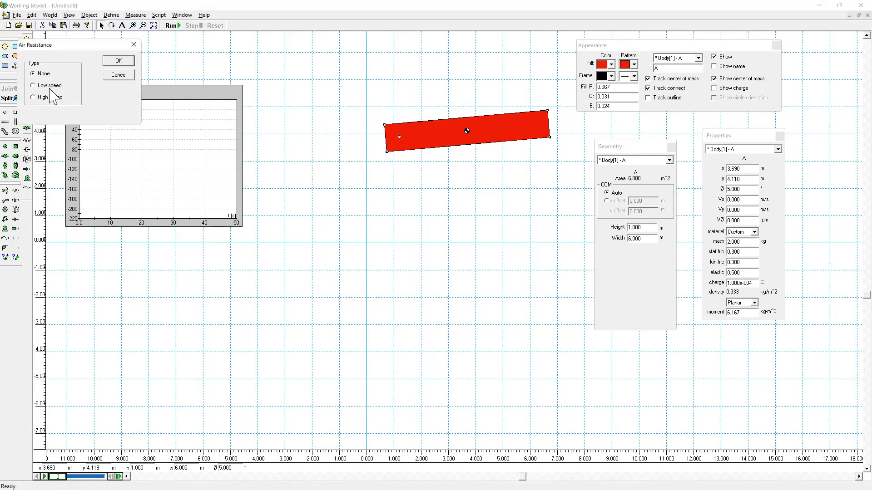
click(50, 88)
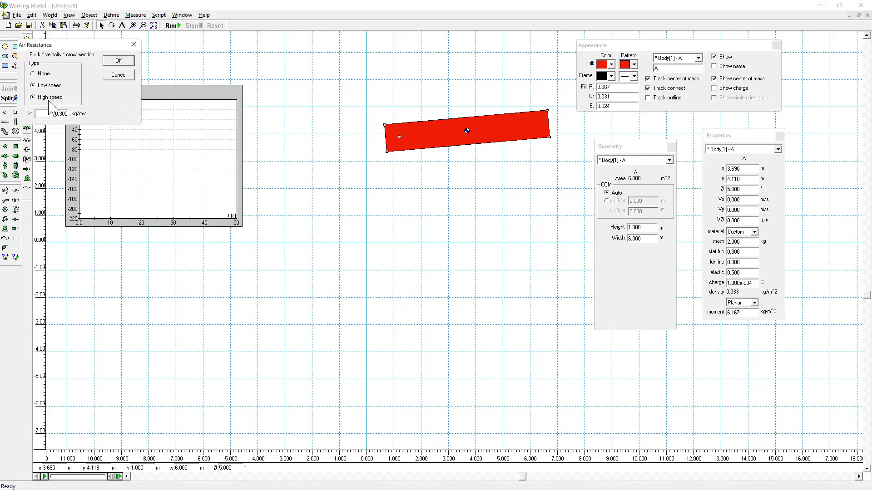
click(118, 61)
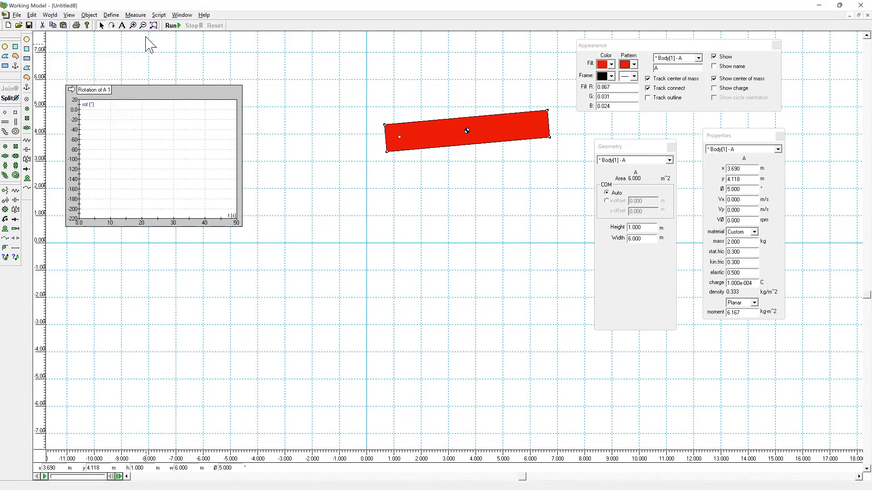
Run the damped swing until it settles near −90°, then stop and reset to frame 0.
click(172, 26)
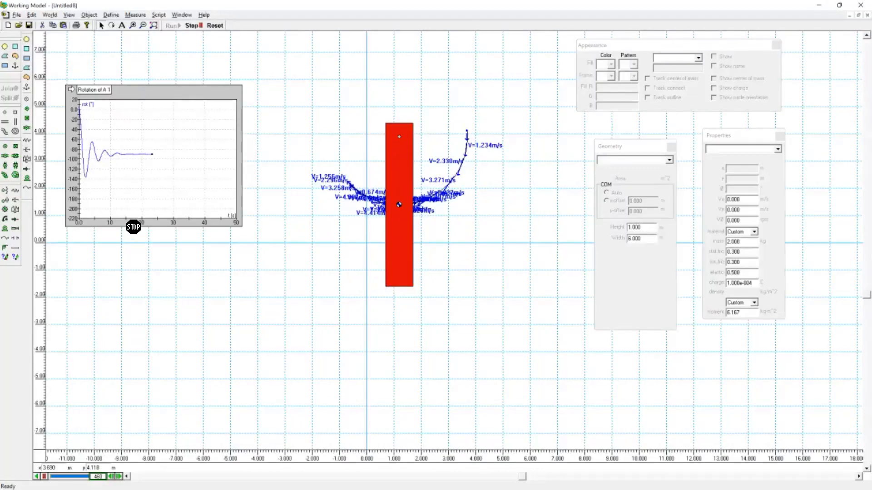
click(197, 27)
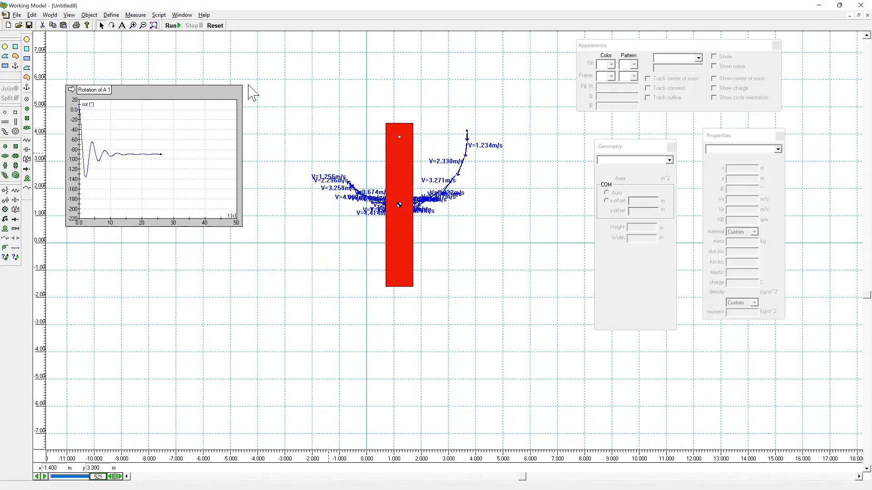
click(215, 26)
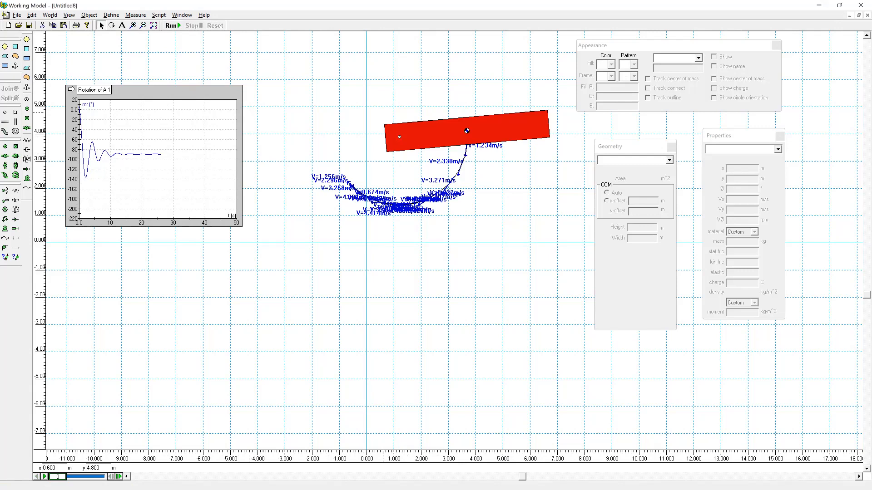
Tilt the red rectangle to about -26° and tie its free end to an upper-right point with a 50 N/m spring.
click(530, 125)
drag(531, 125, 521, 227)
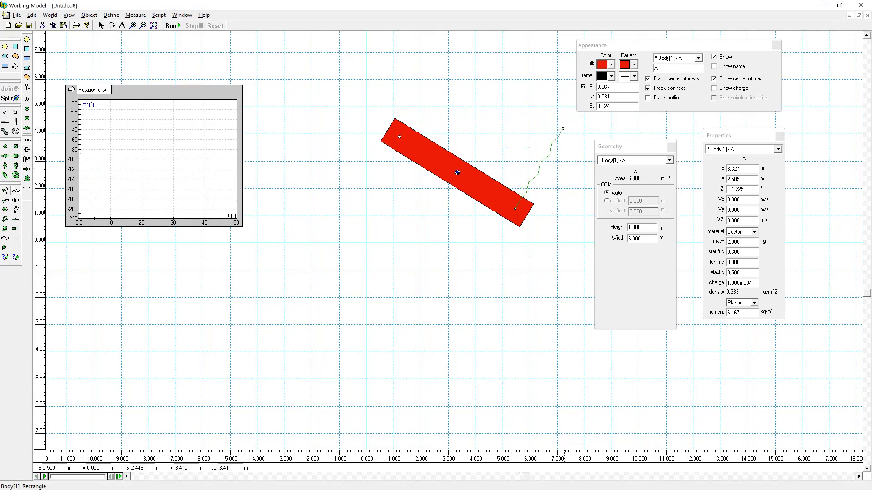
click(563, 129)
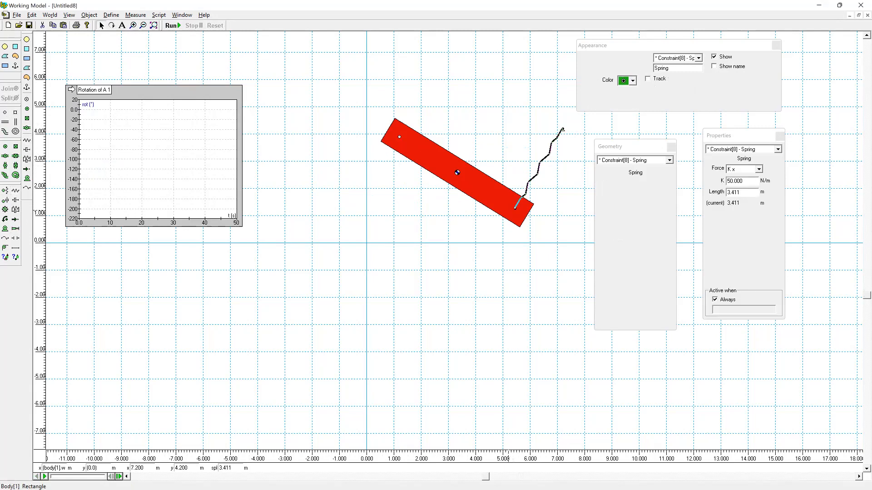
drag(492, 197, 522, 196)
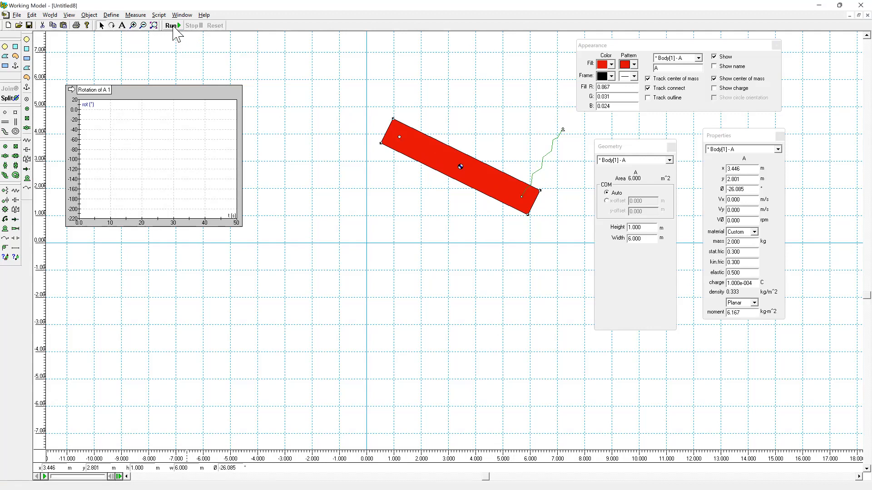
Run the spring pendulum twice, stopping and resetting to initial conditions each time.
click(172, 26)
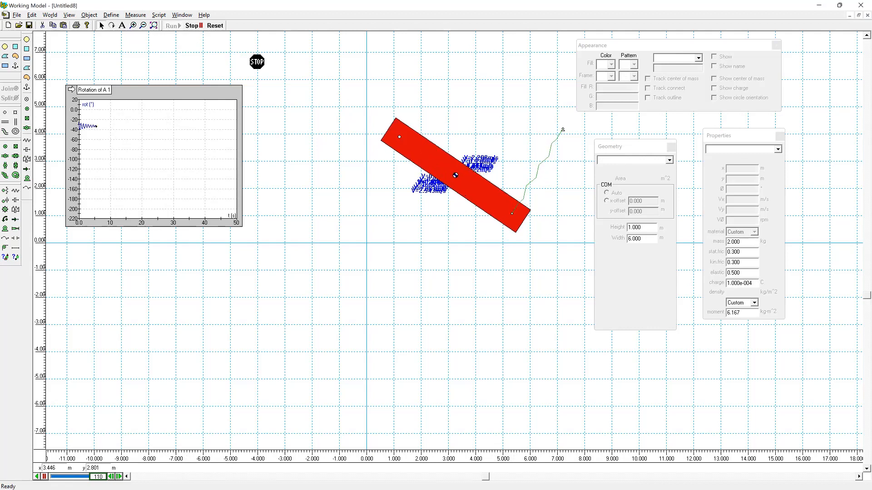
click(193, 26)
click(503, 199)
key(Return)
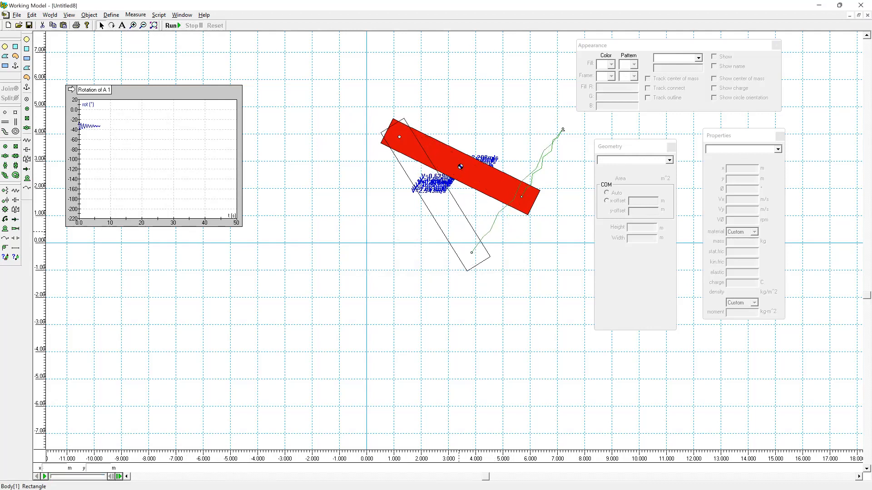
click(175, 27)
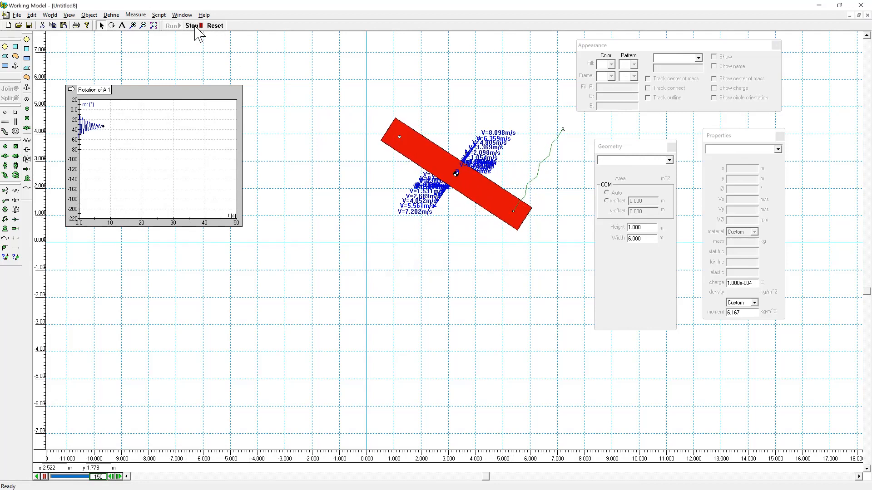
click(194, 27)
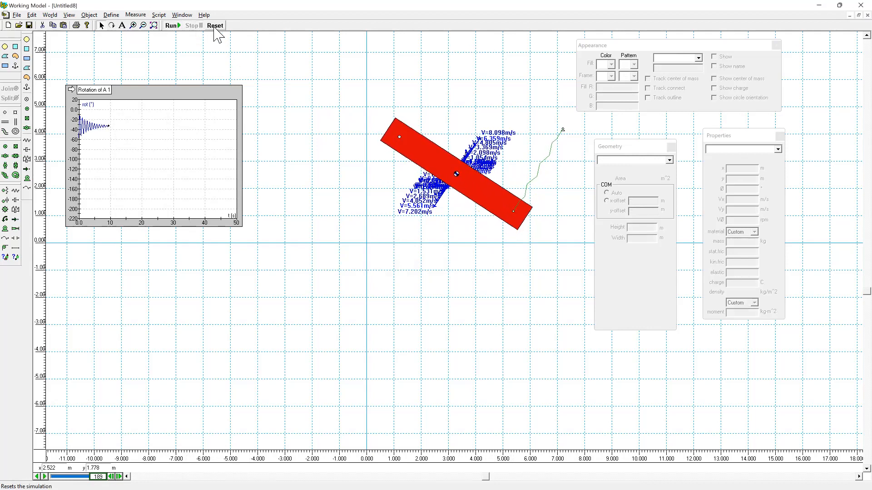
click(215, 26)
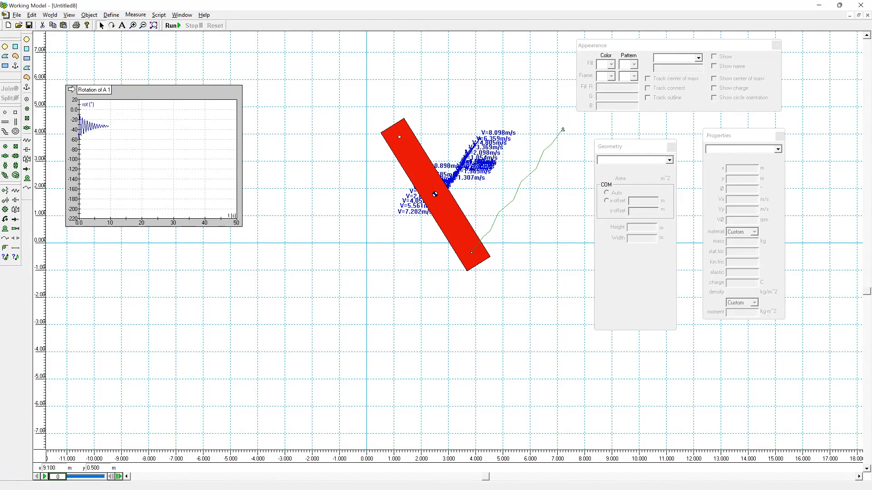
Swing the red bar to a steeper tilt and select the spring to inspect its stiffness and length.
click(544, 151)
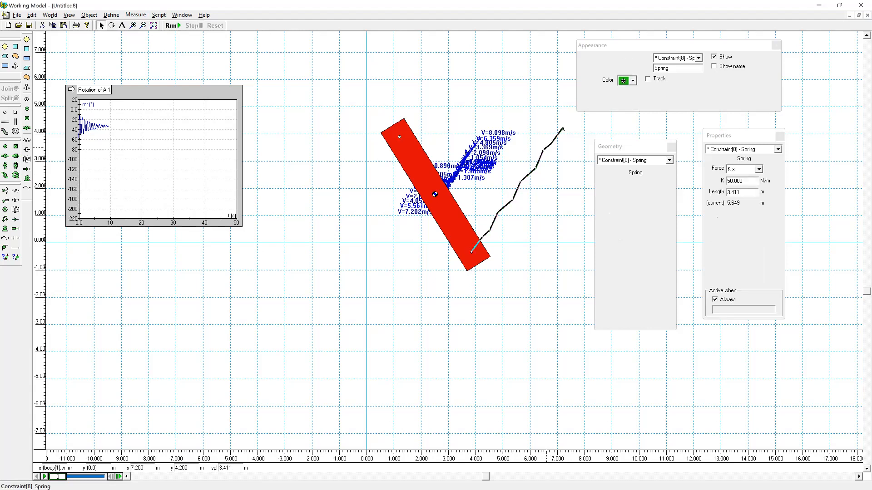
drag(459, 227, 488, 200)
click(543, 161)
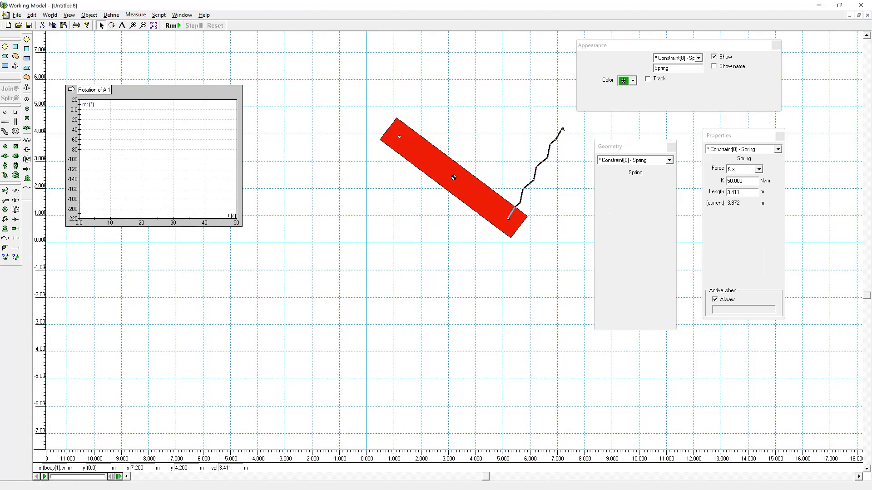
Add a Spring Constant slider control for the spring from the Define menu.
click(136, 16)
click(133, 17)
click(112, 15)
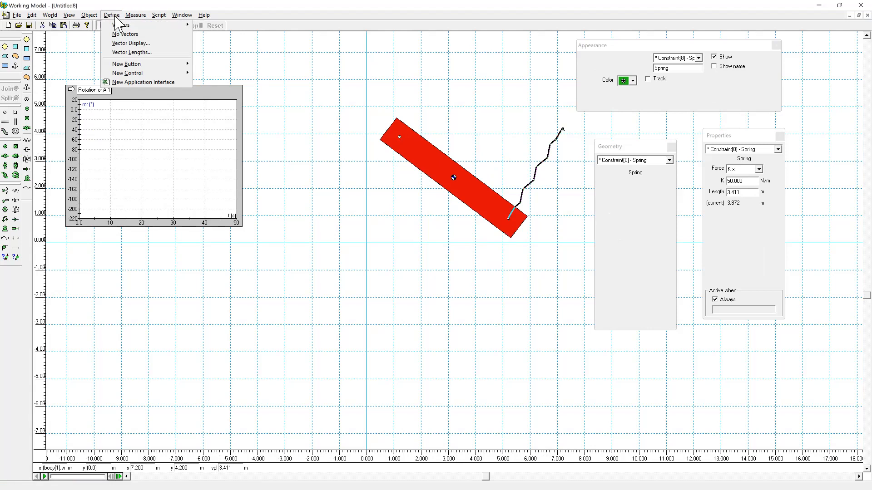
mouse_move(136, 74)
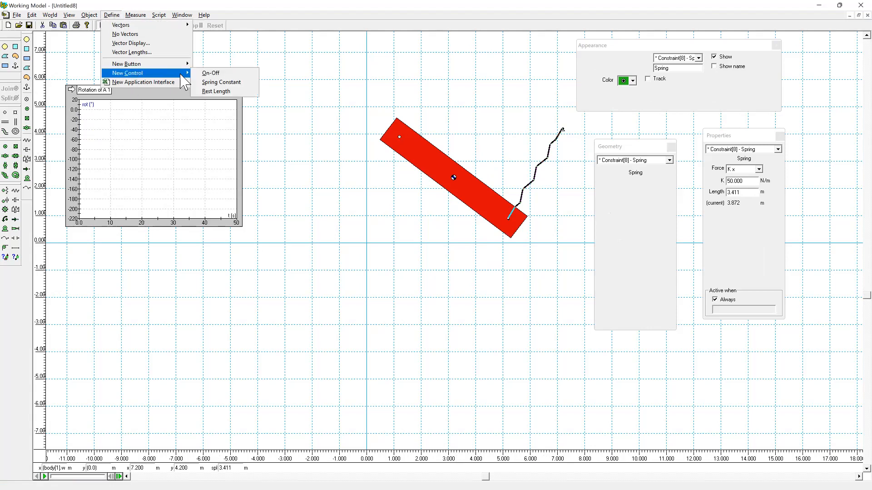
click(247, 91)
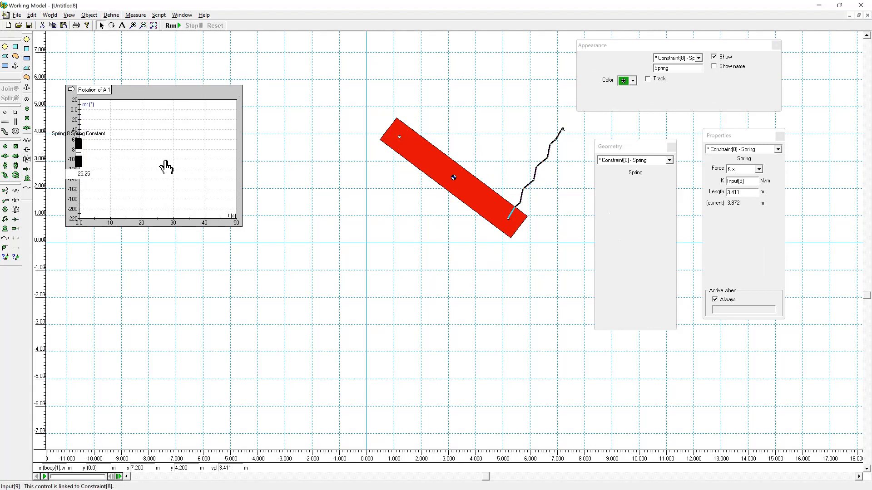
Place the stiffness slider beside the spring, set it to 30.20, and start the simulation.
drag(79, 152, 87, 157)
drag(89, 153, 554, 106)
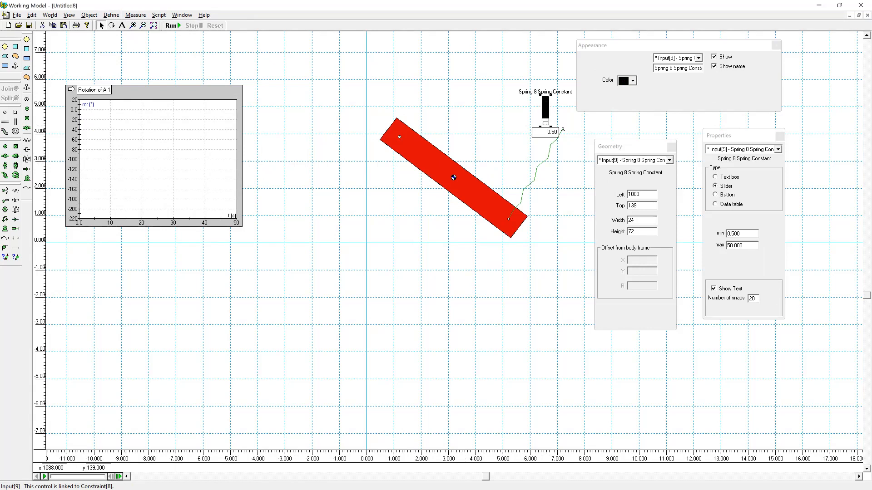
drag(545, 118, 546, 108)
click(171, 26)
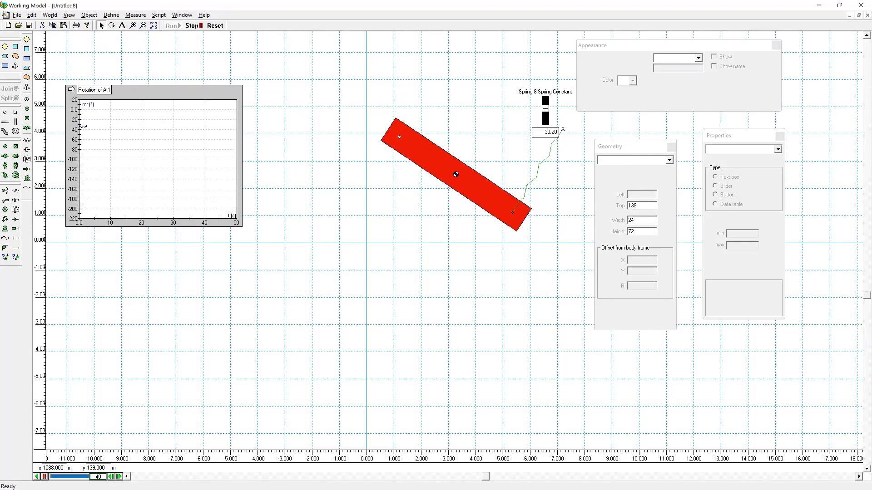
Vary spring stiffness from 0.50 to 10.40 mid-run, then stop, reset, and tilt bar A to -18.899°.
drag(546, 108, 545, 121)
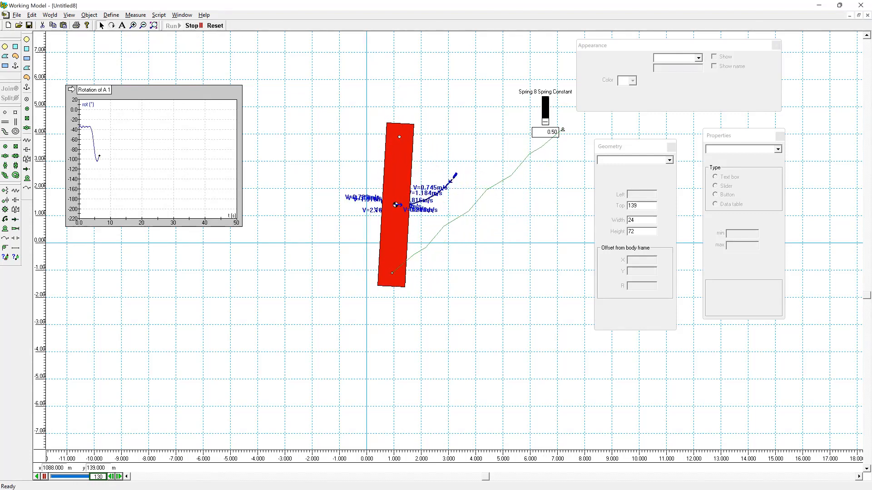
click(546, 114)
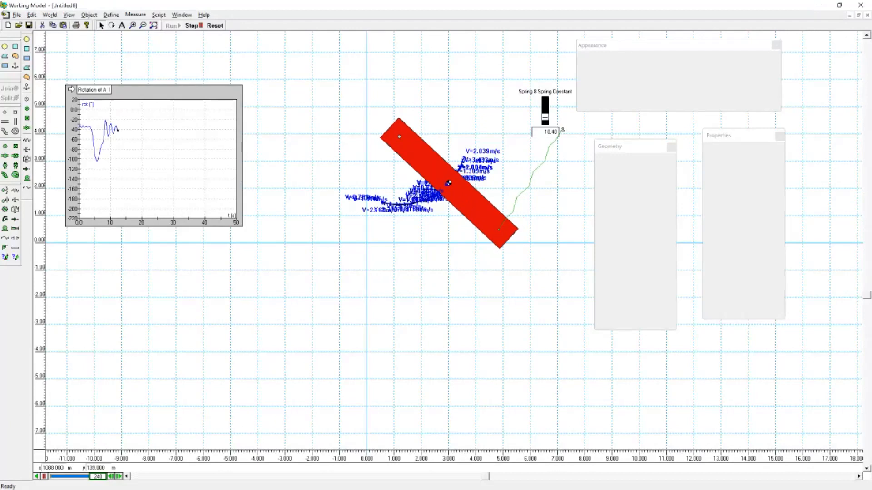
click(198, 29)
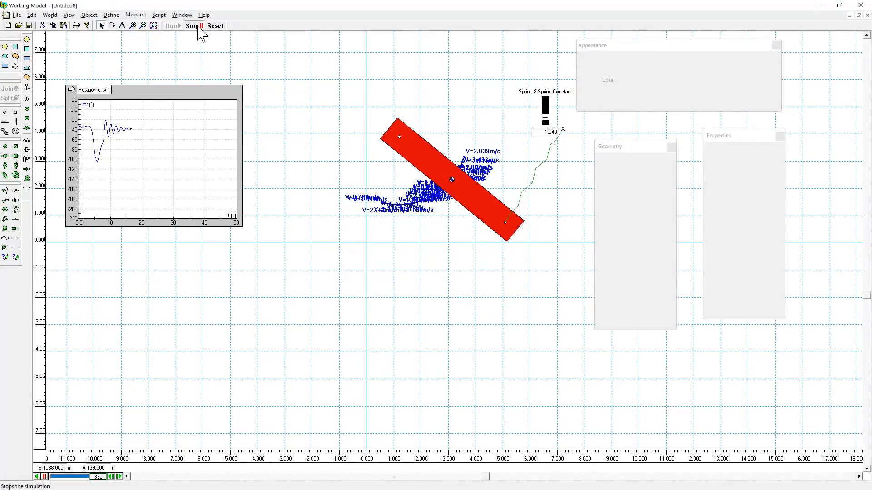
click(214, 28)
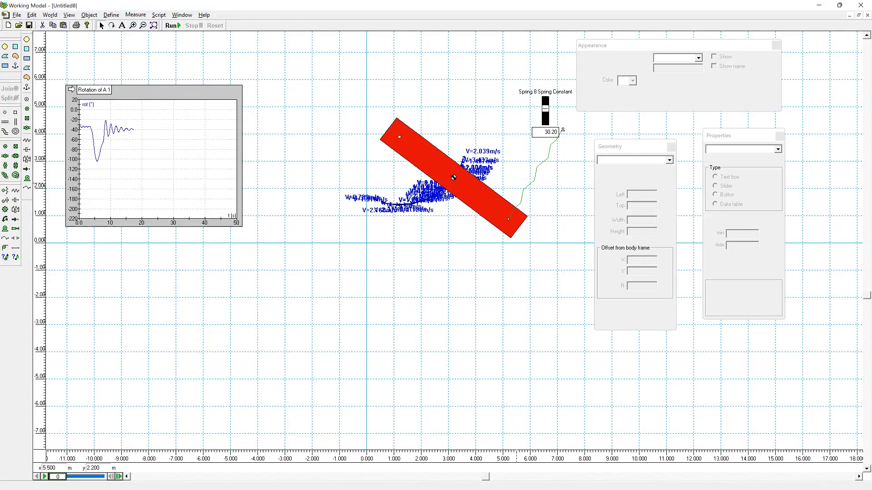
drag(489, 211, 506, 180)
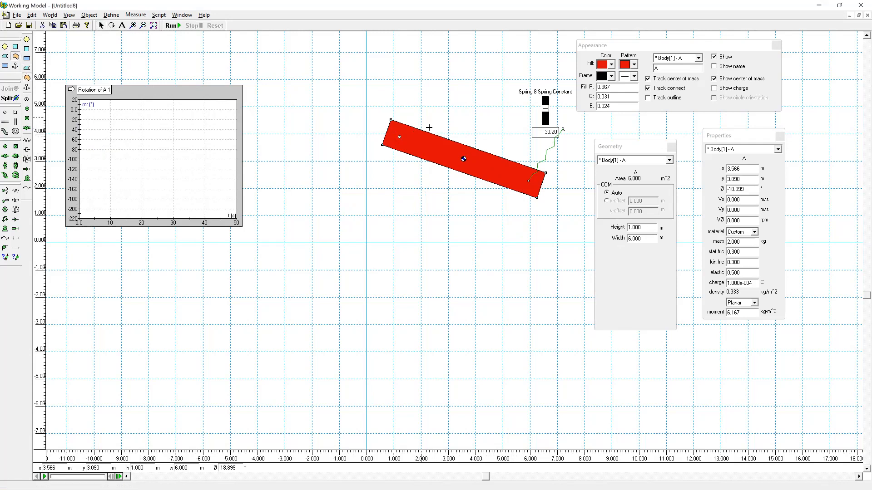
Draw an orange curved-polygon ellipse below the red bar.
click(418, 167)
click(469, 176)
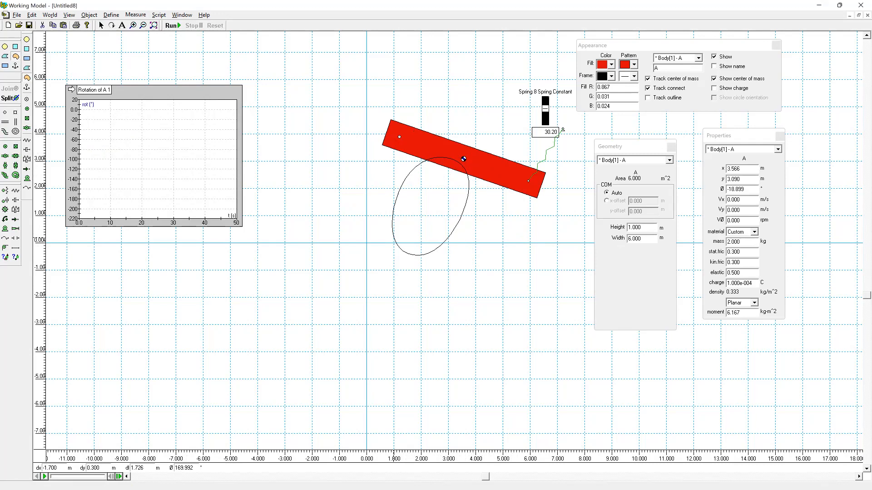
double_click(393, 218)
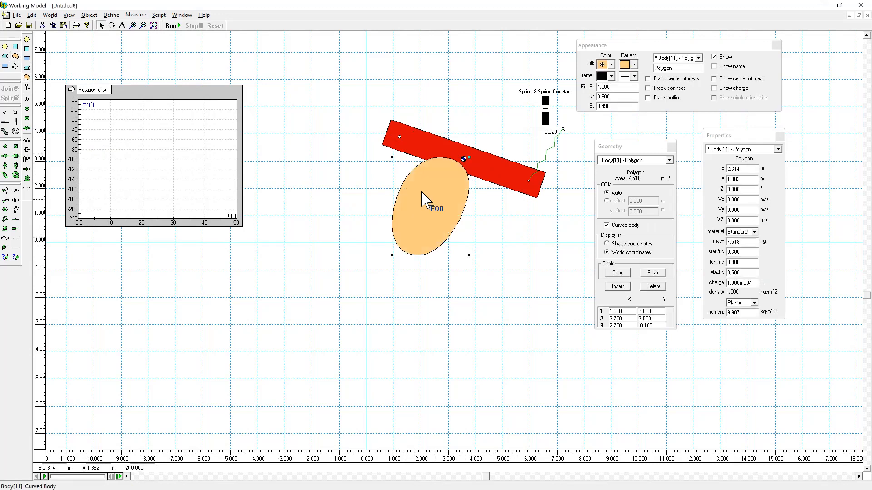
Swing the bar up to about 30°, seat the ellipse beneath it, and add a motor at its centre.
drag(463, 158, 467, 138)
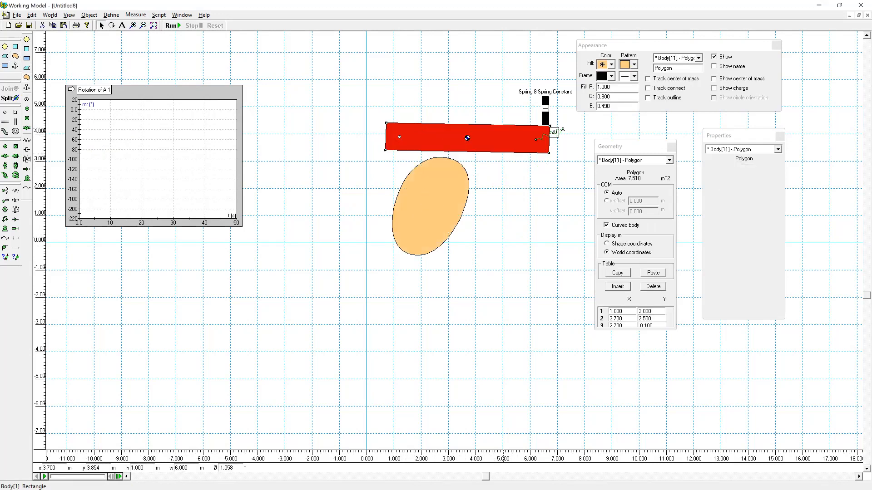
drag(504, 190, 473, 199)
drag(467, 138, 458, 101)
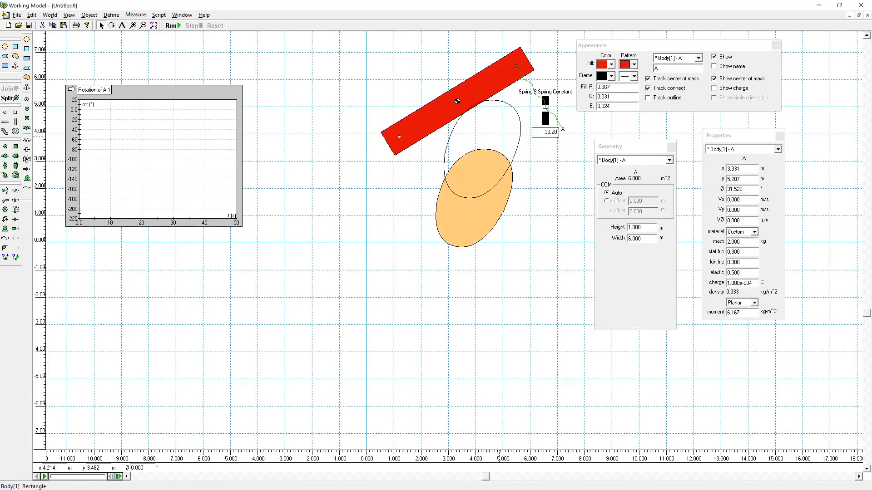
drag(499, 138, 500, 140)
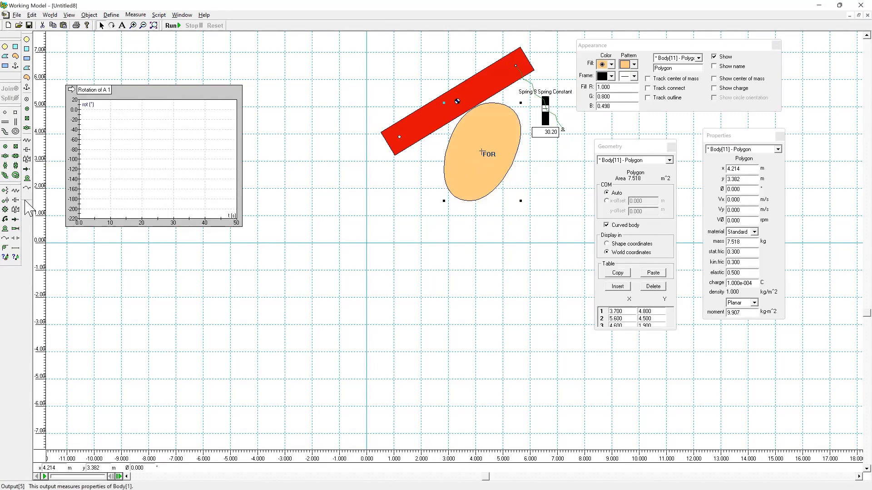
click(482, 152)
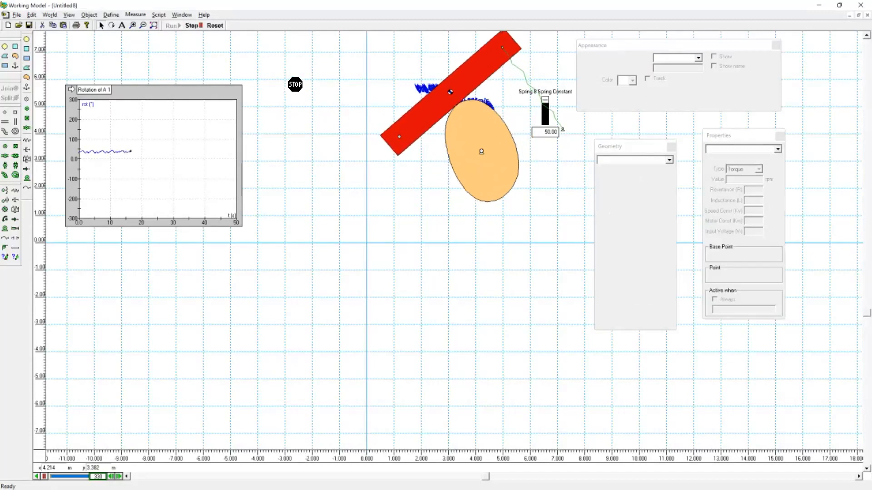
Stop, reset and rerun the cam simulation, then stop it and select the motor, triggering the reset prompt.
click(194, 26)
click(215, 26)
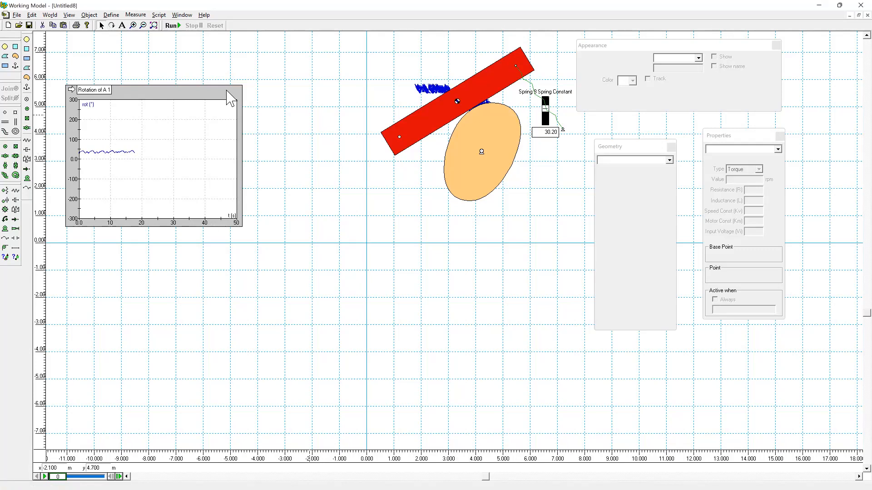
click(176, 30)
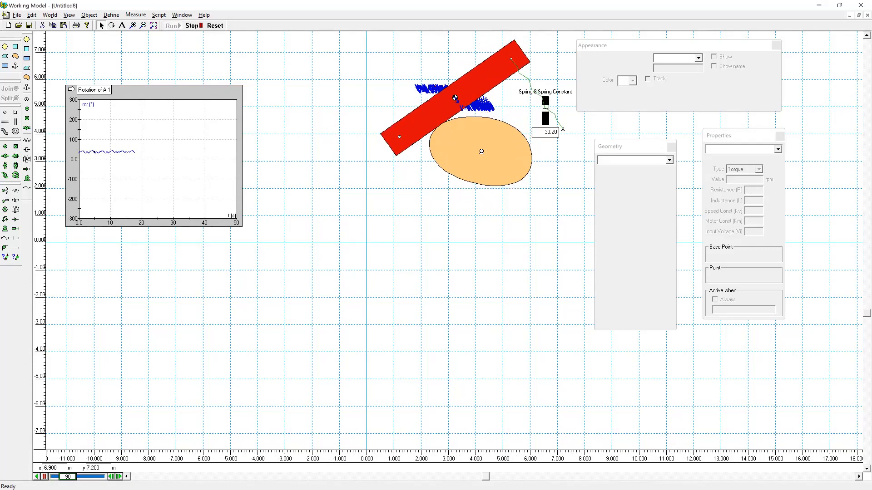
click(193, 28)
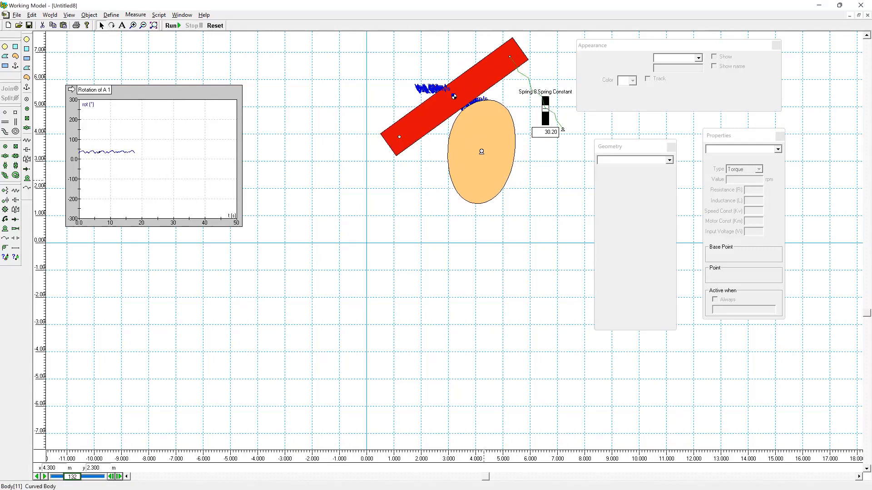
click(481, 150)
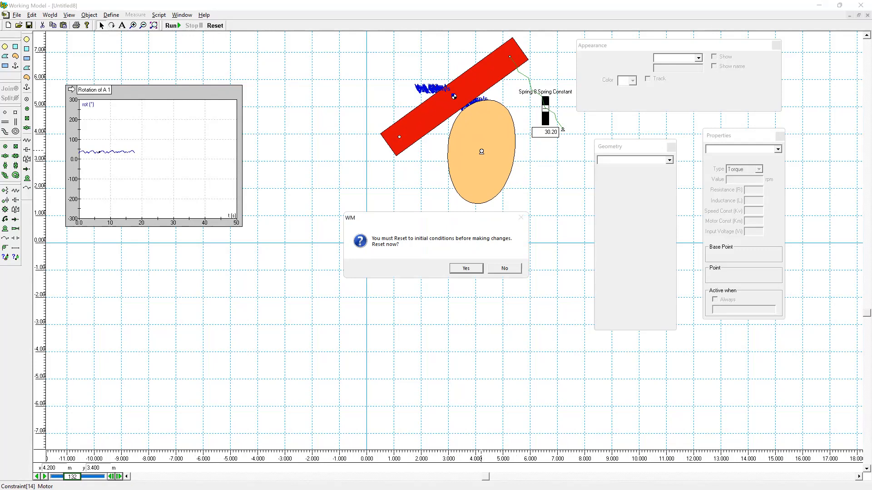
Reset to initial conditions and set the motor speed to 60 rpm.
click(466, 268)
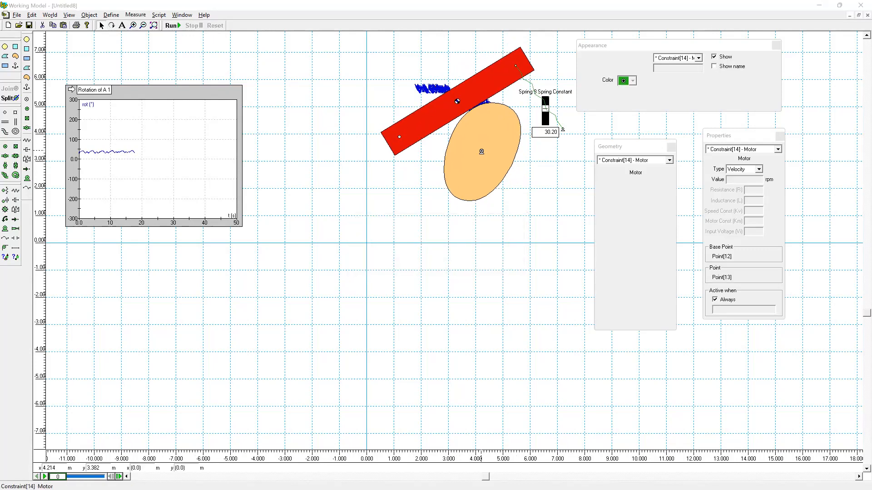
drag(751, 180, 718, 177)
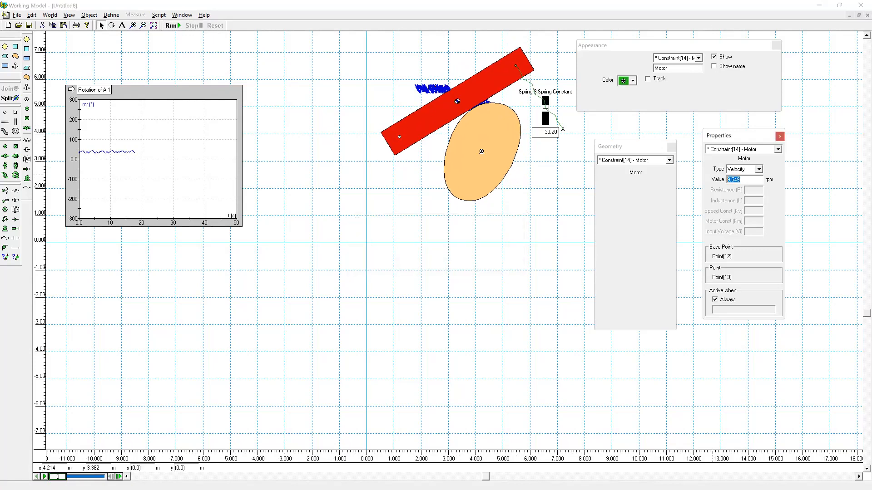
text(60)
key(Return)
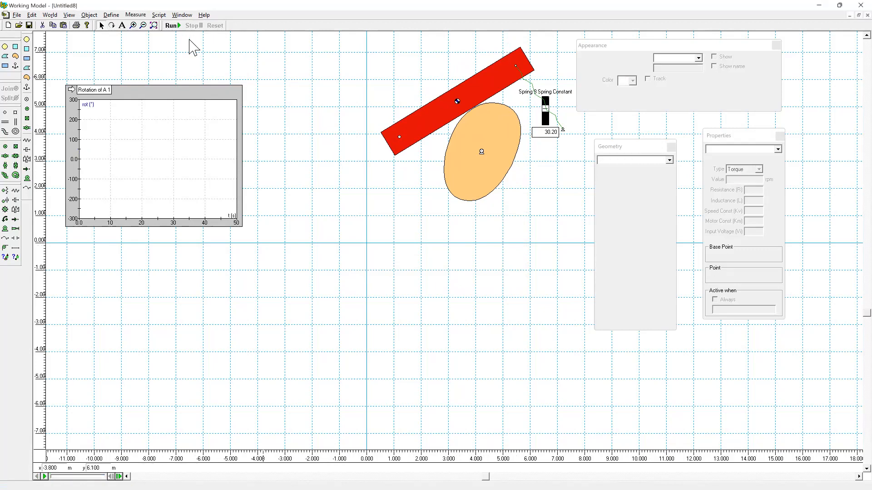
Run the 60 rpm cam simulation, stop and reset it, then close Untitled8 without saving.
click(173, 25)
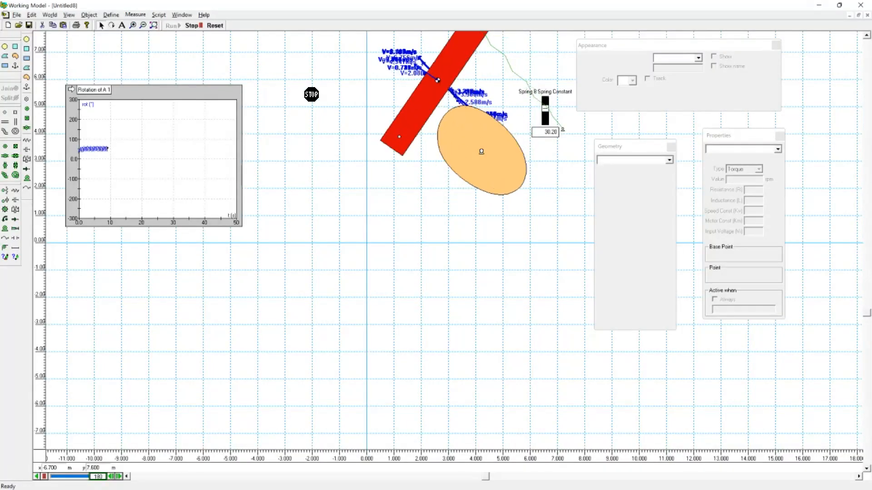
click(201, 33)
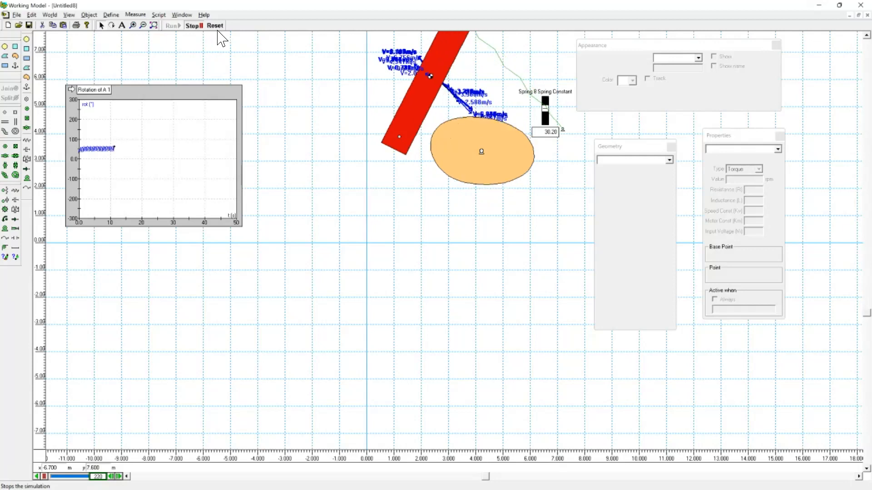
click(218, 31)
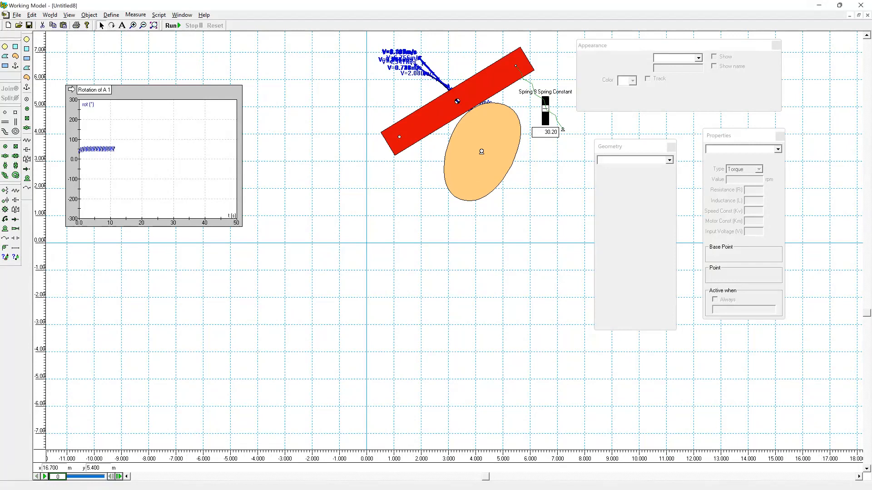
click(867, 15)
key(Right)
key(Return)
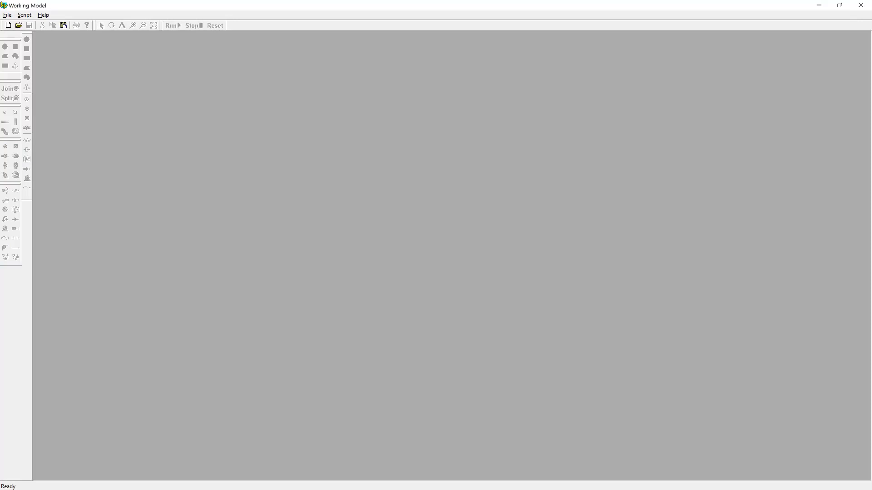